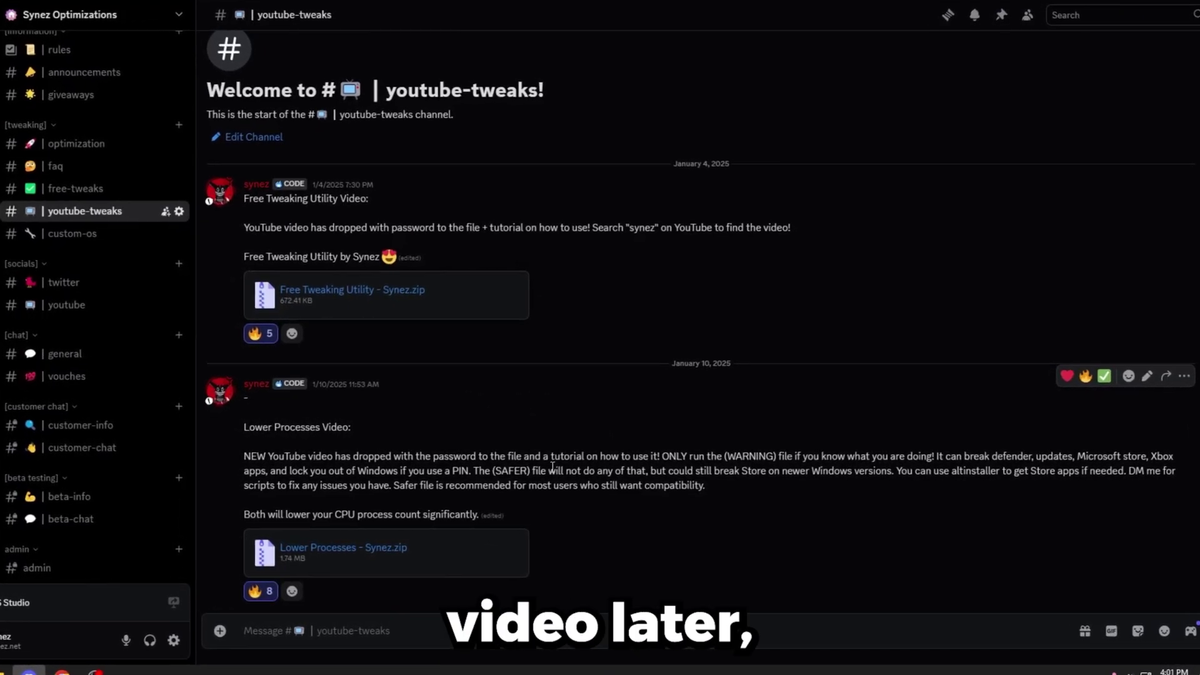
- Select the Lower Processes Video heading text in the youtube-tweaks channel, then clear the selection
left_click_drag(245, 431, 469, 443)
left_click(468, 444)
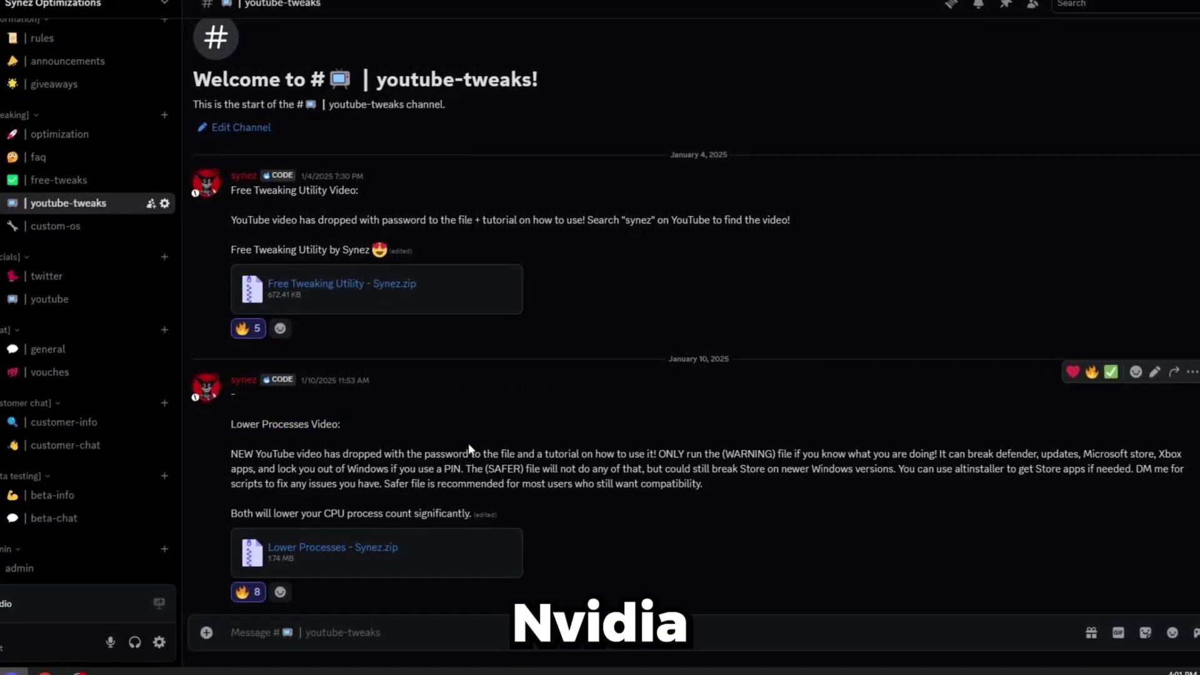
triple_click(462, 427)
left_click(463, 427)
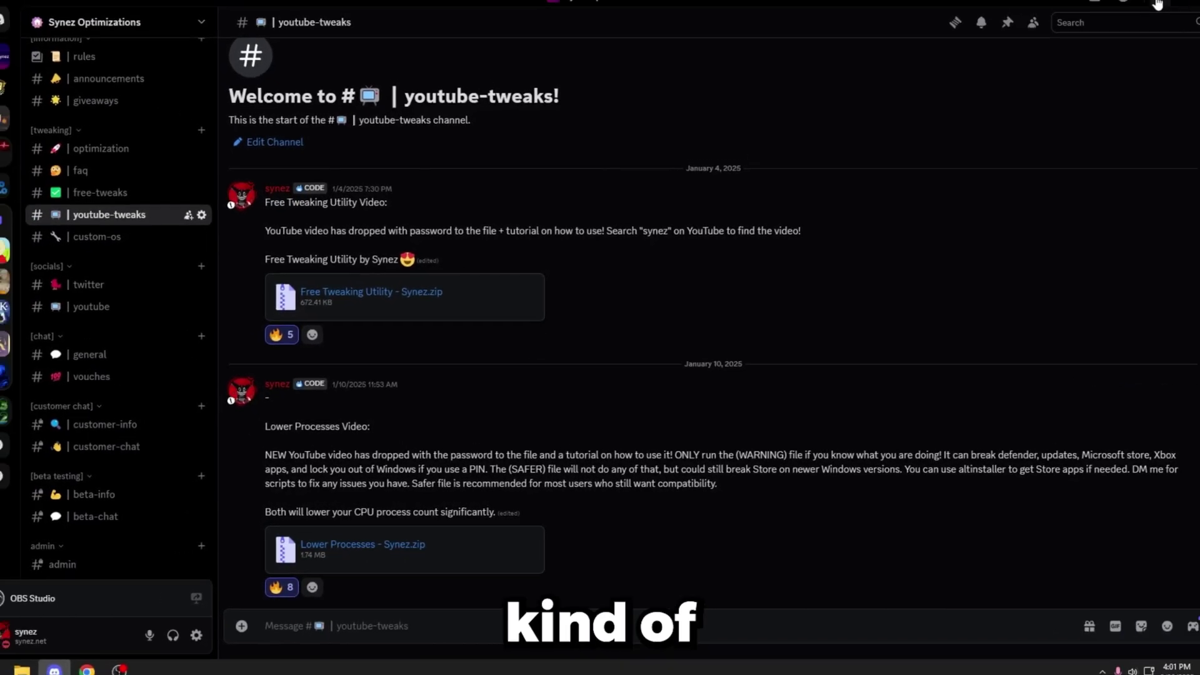
- Minimize Discord and extract the Synez - Nvidia Optimization zip into its own desktop folder with 7-Zip
left_click(1158, 4)
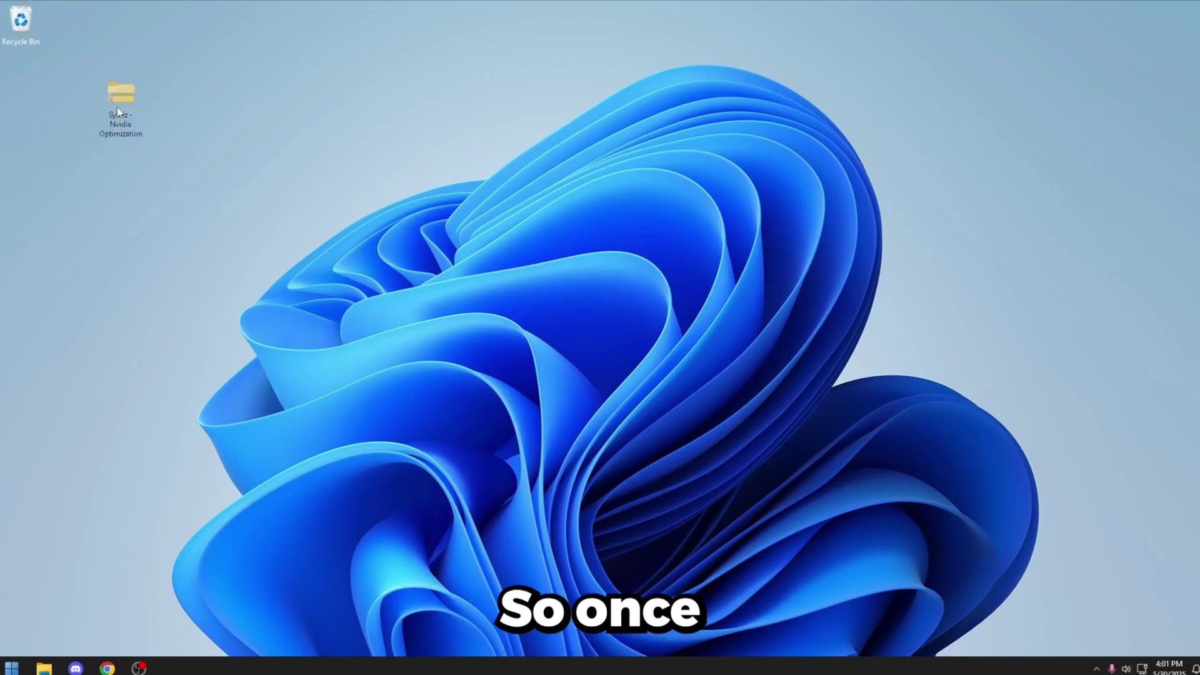
left_click_drag(118, 110, 97, 122)
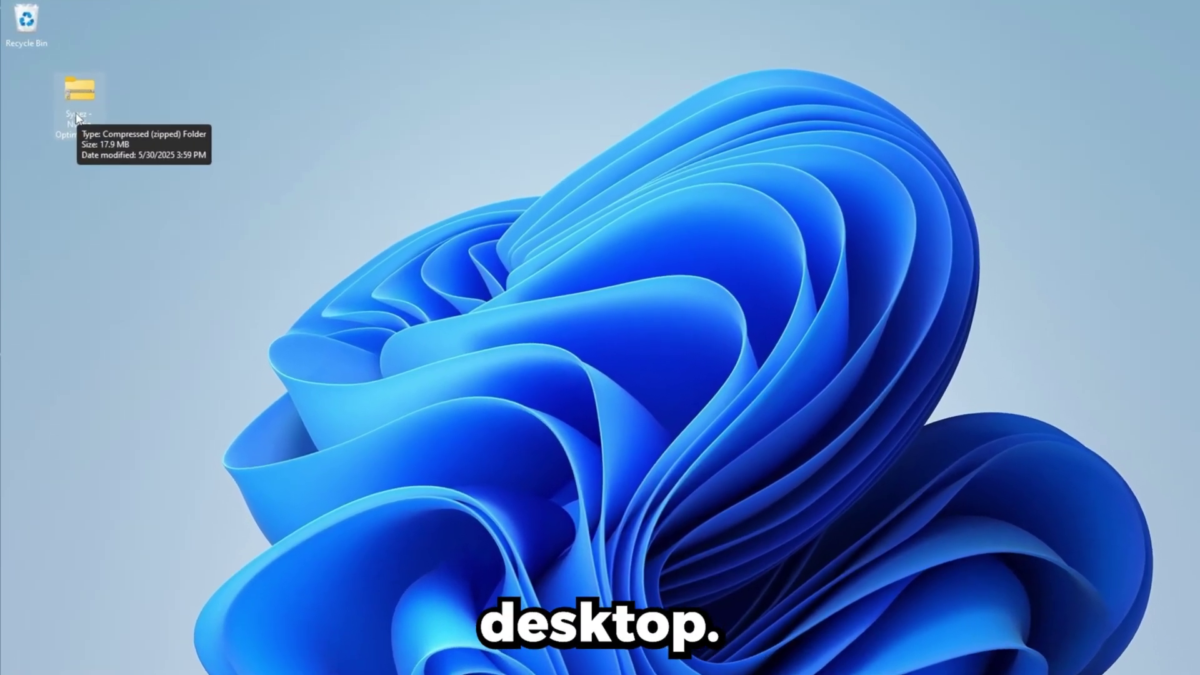
right_click(77, 116)
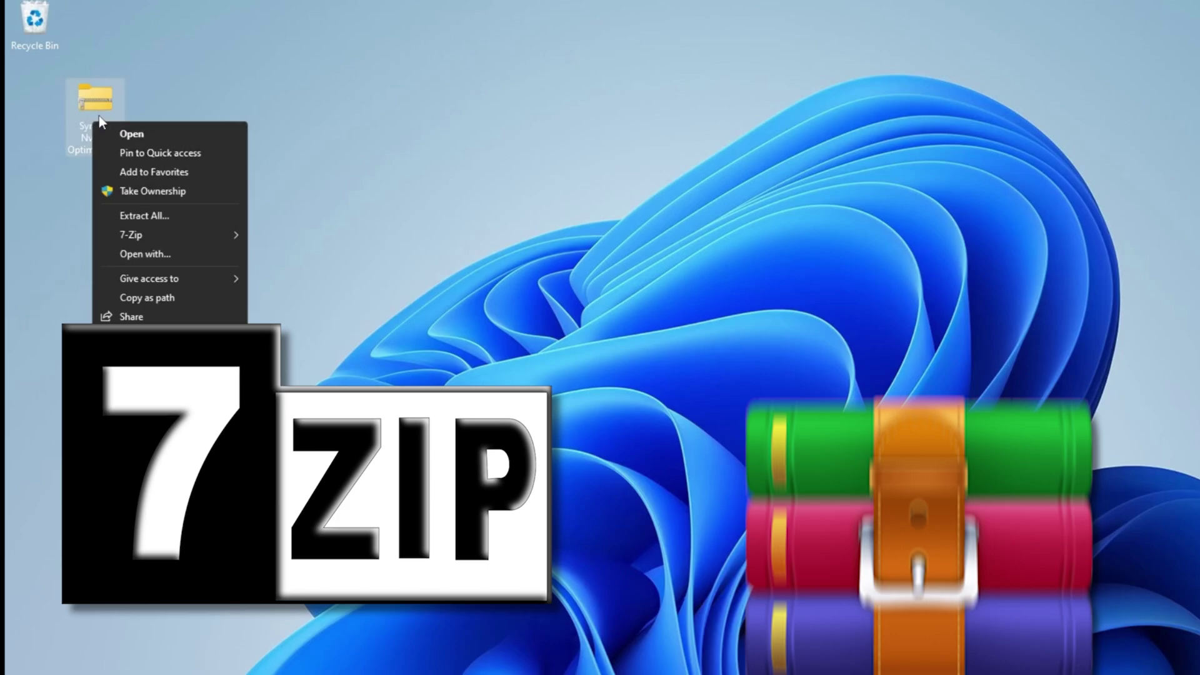
mouse_move(149, 230)
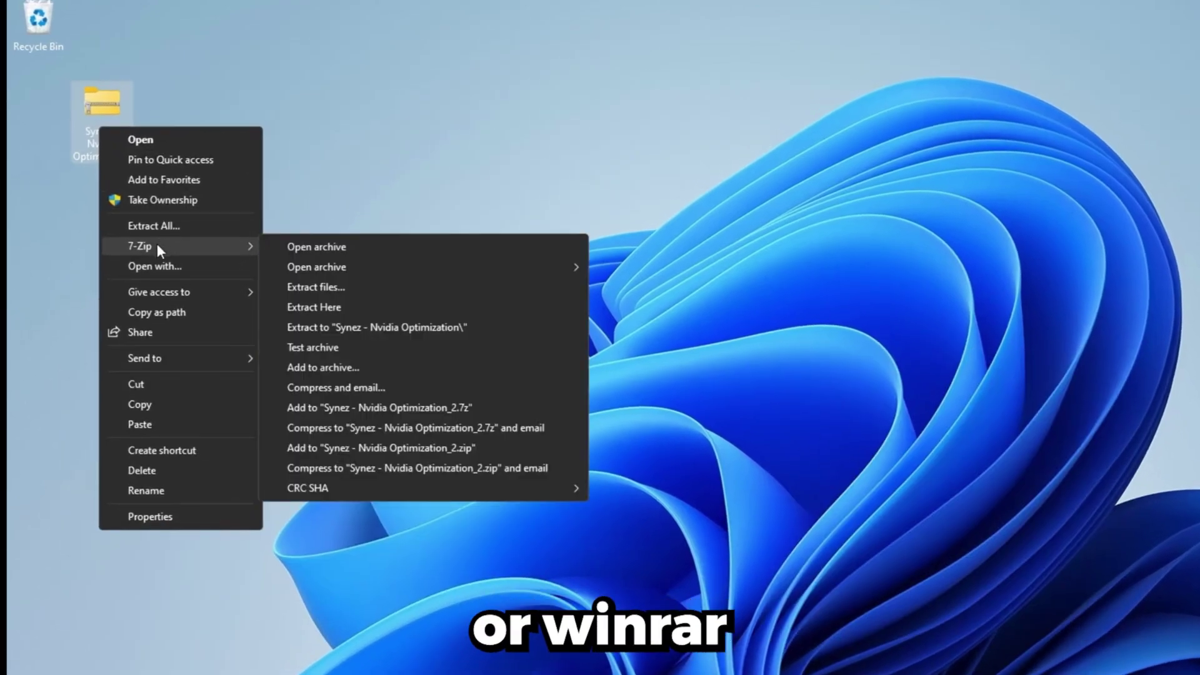
left_click(430, 326)
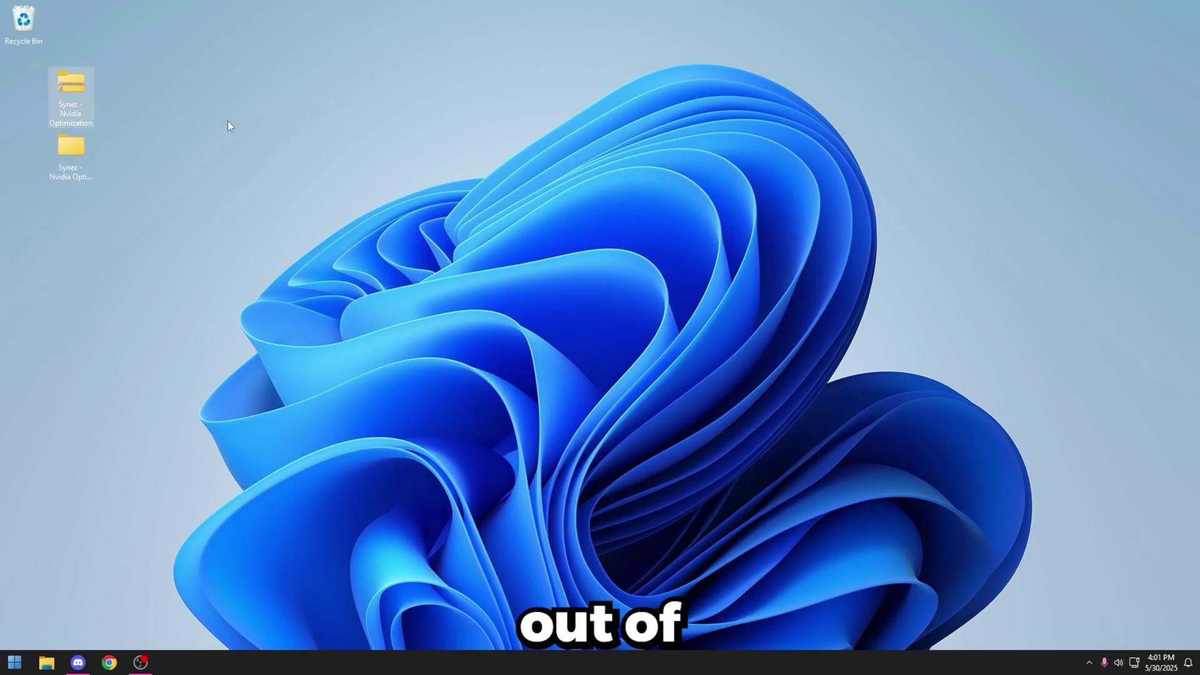
- Delete the leftover zip and open the extracted Synez - Nvidia Optimization folder
left_click(70, 94)
key("Delete")
left_click_drag(62, 180, 124, 117)
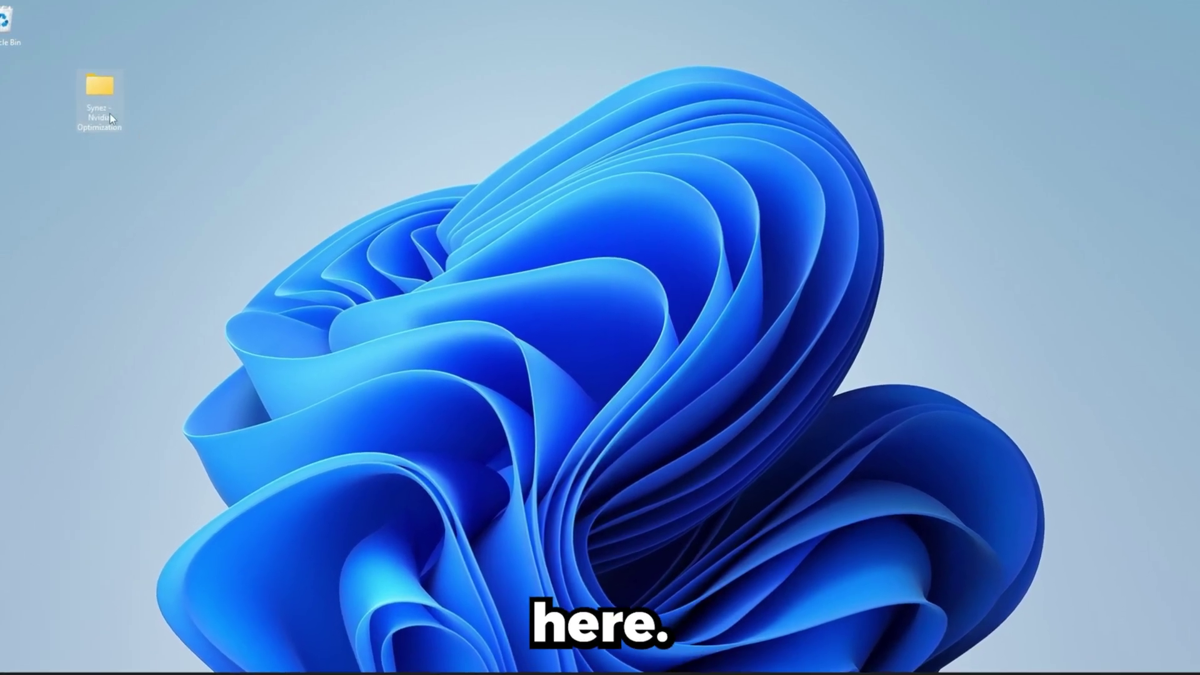
double_click(111, 119)
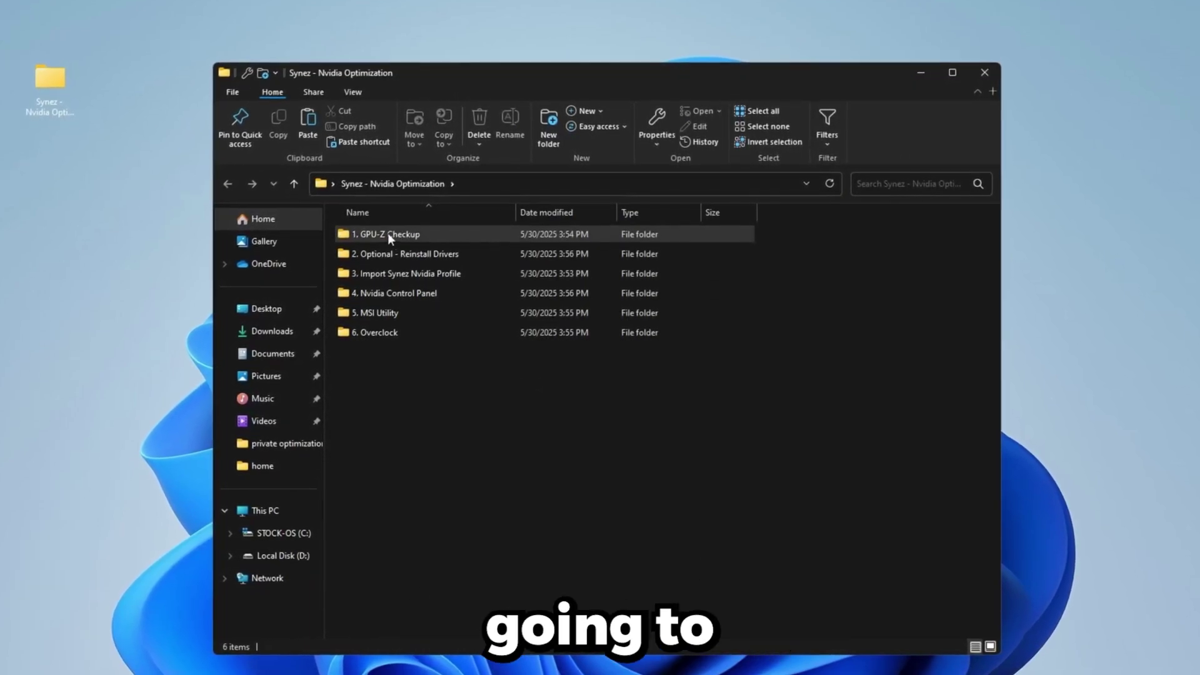
left_click(351, 235)
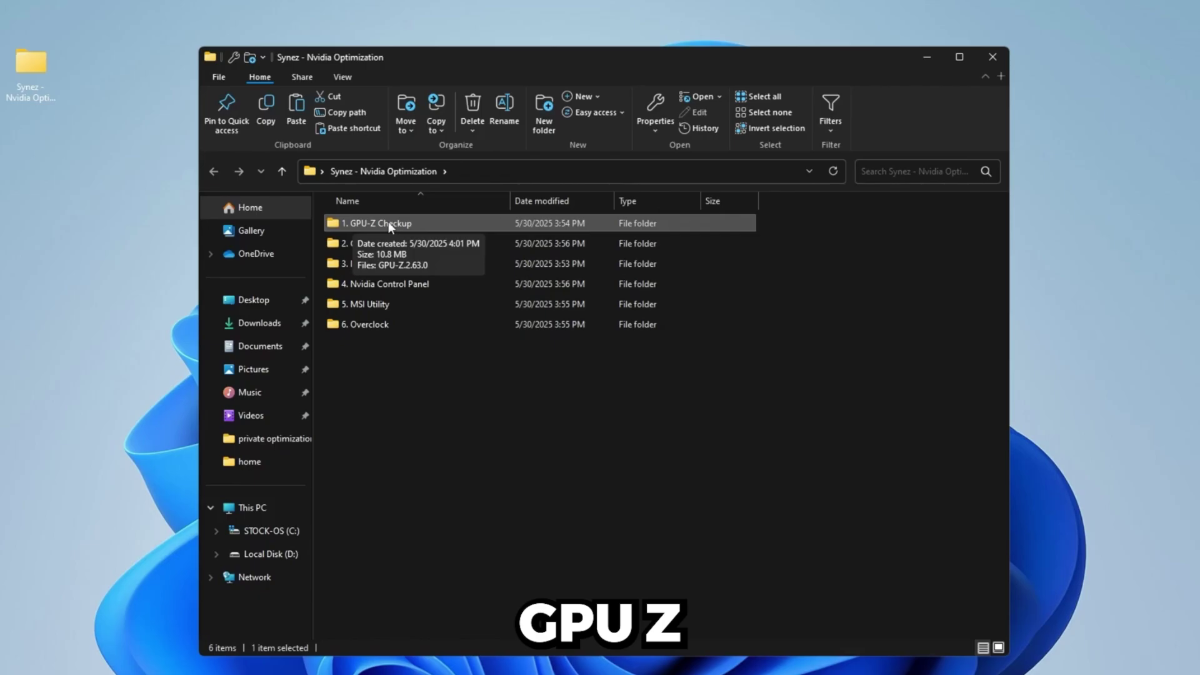
- Run GPU-Z.2.63.0 from 1. GPU-Z Checkup and confirm the RTX 5080's PCIe x16 5.0 bus interface
double_click(387, 222)
double_click(373, 224)
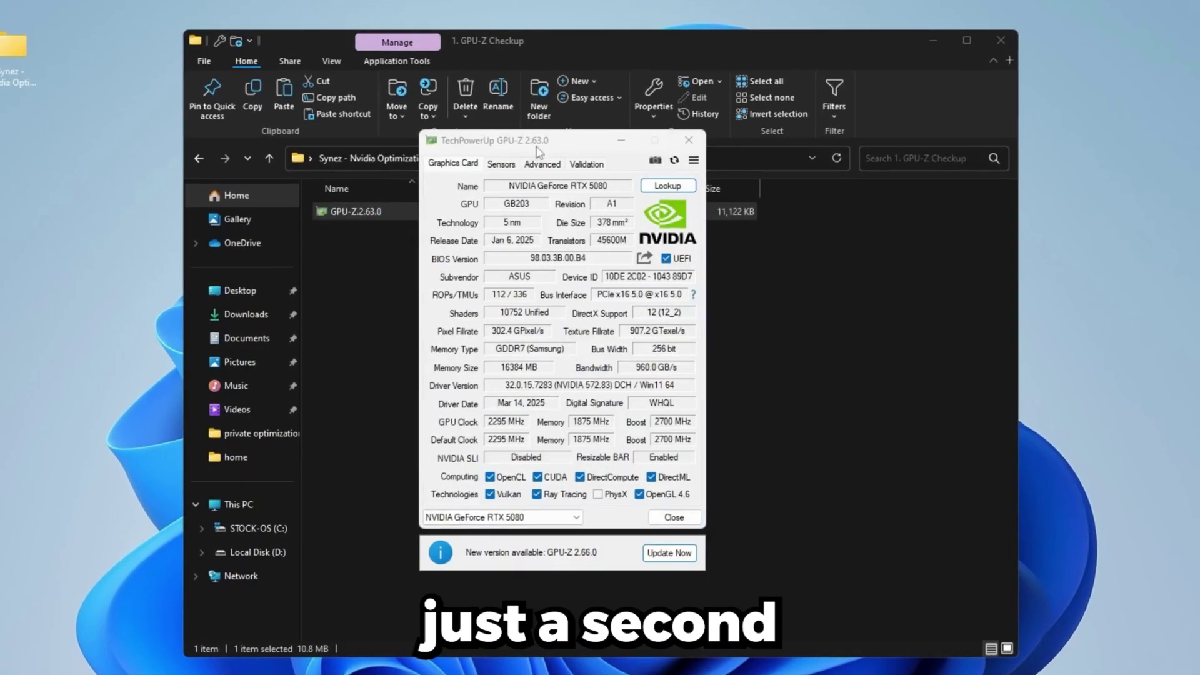
left_click_drag(537, 150, 504, 127)
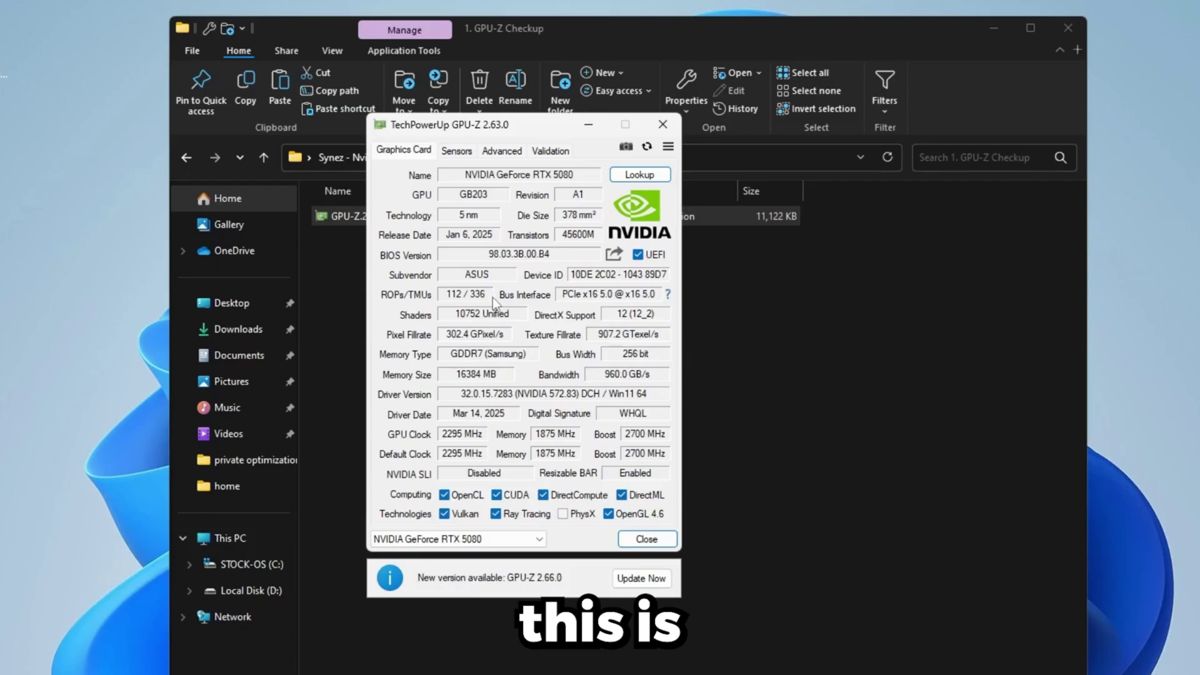
mouse_move(583, 294)
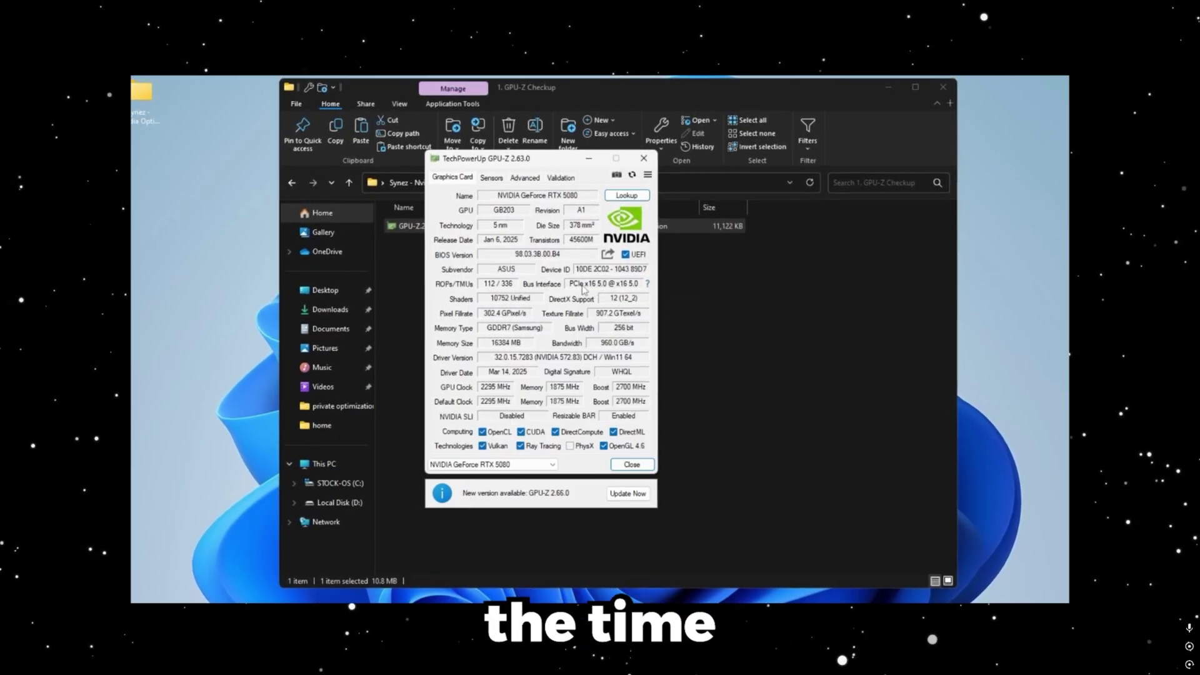
- Close GPU-Z, returning to the Synez - Nvidia Optimization folder
mouse_move(594, 287)
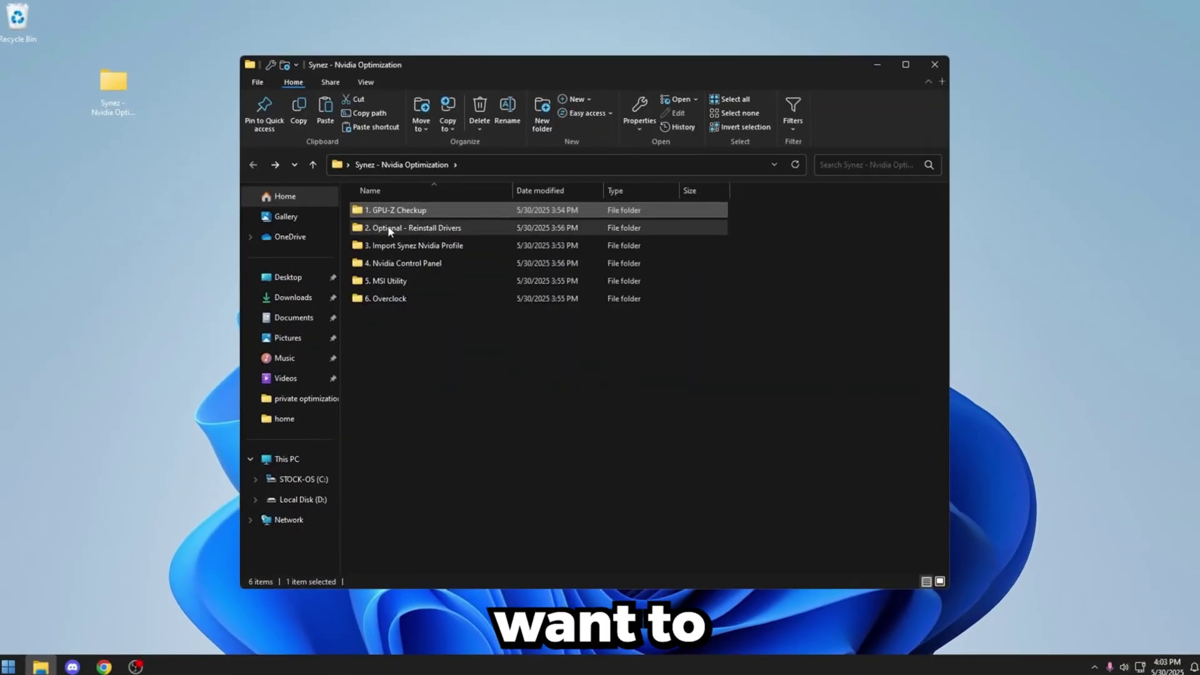
- Launch Display Driver Uninstaller from 2. Optional - Reinstall Drivers > DDU v18.1.1.3, dismissing the Safe Mode warning
left_click(386, 229)
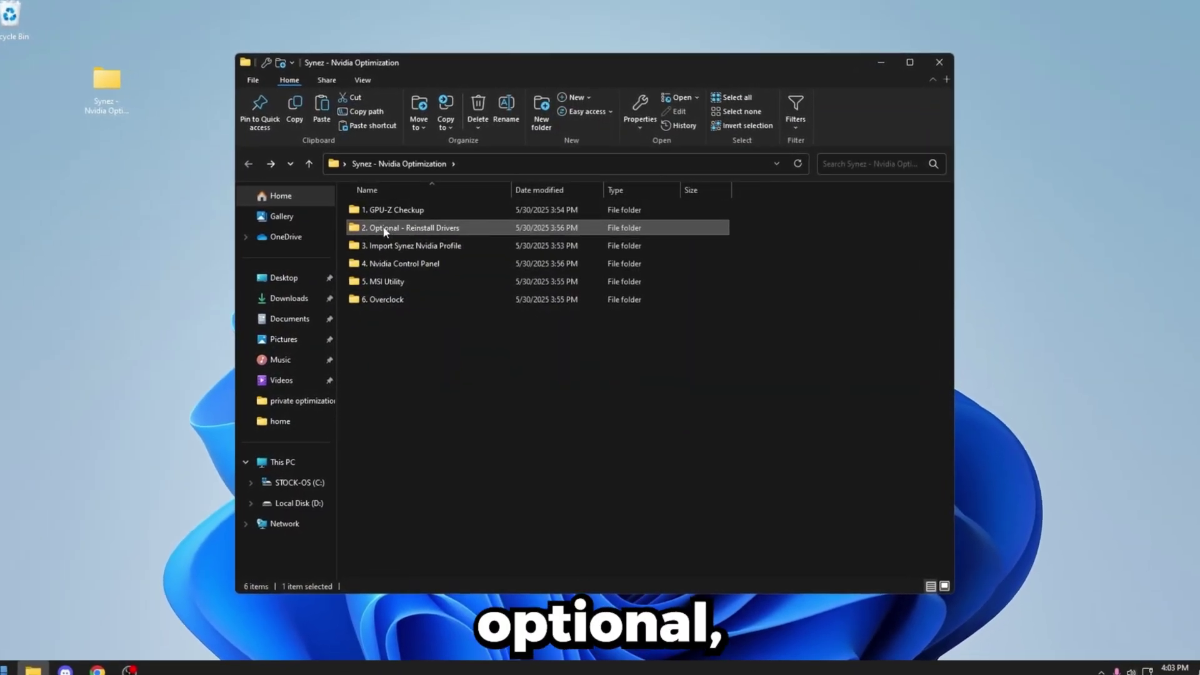
double_click(451, 228)
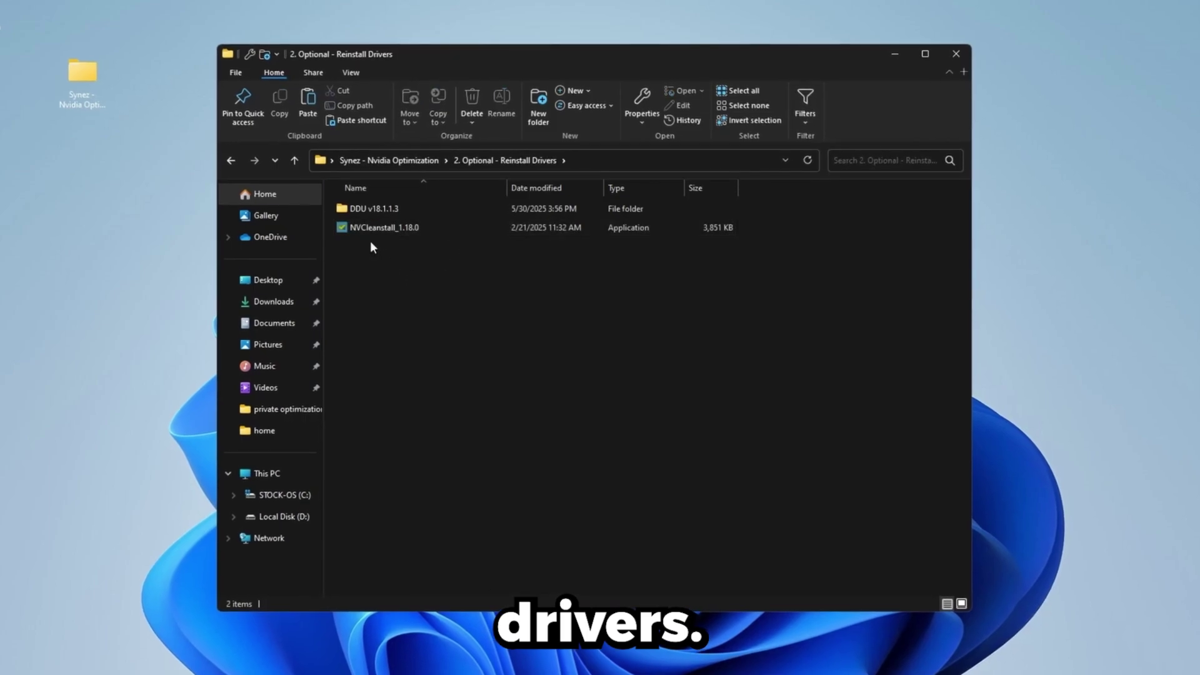
double_click(390, 209)
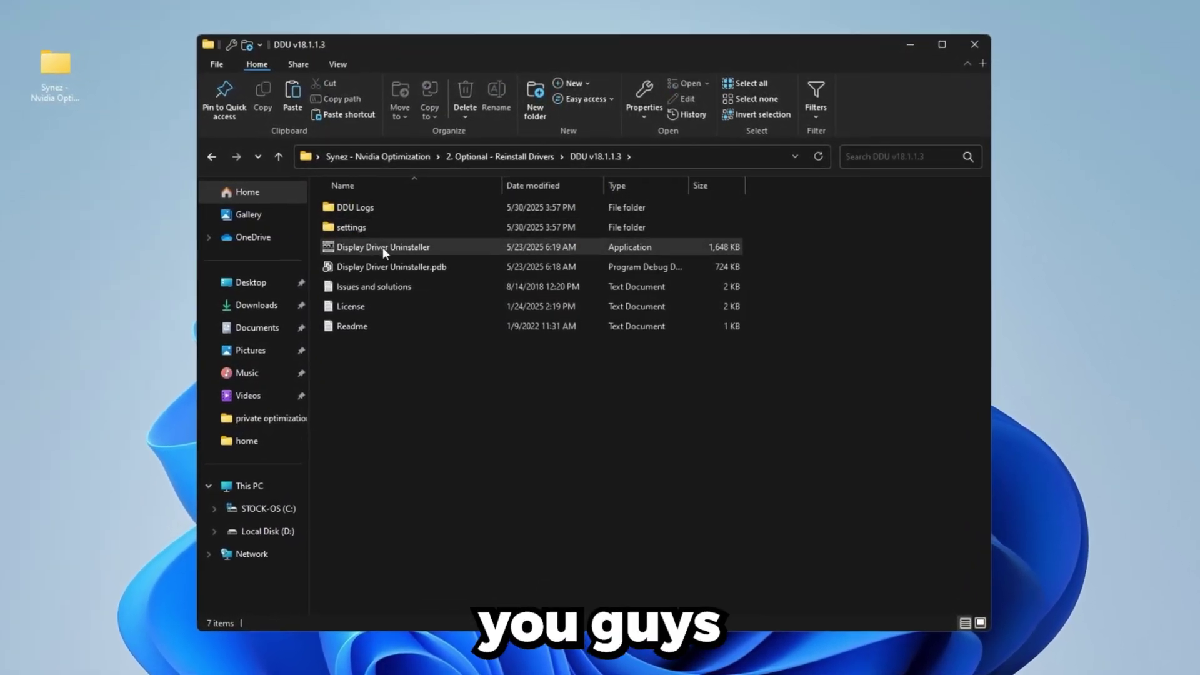
left_click(382, 247)
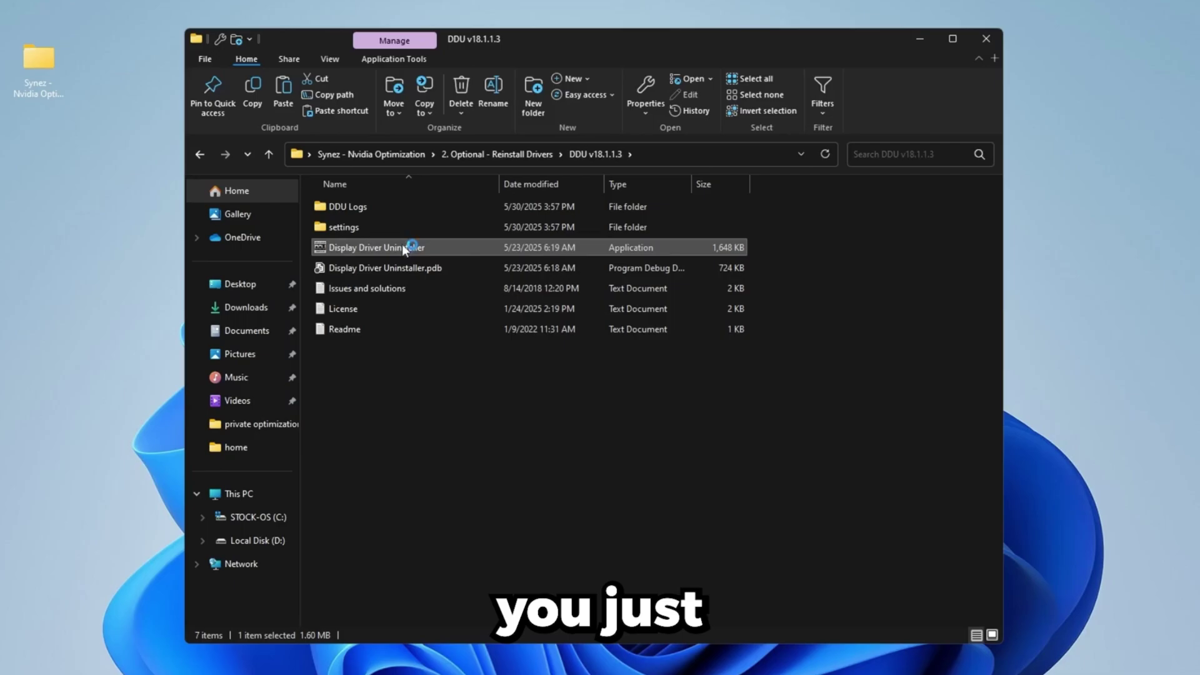
double_click(535, 254)
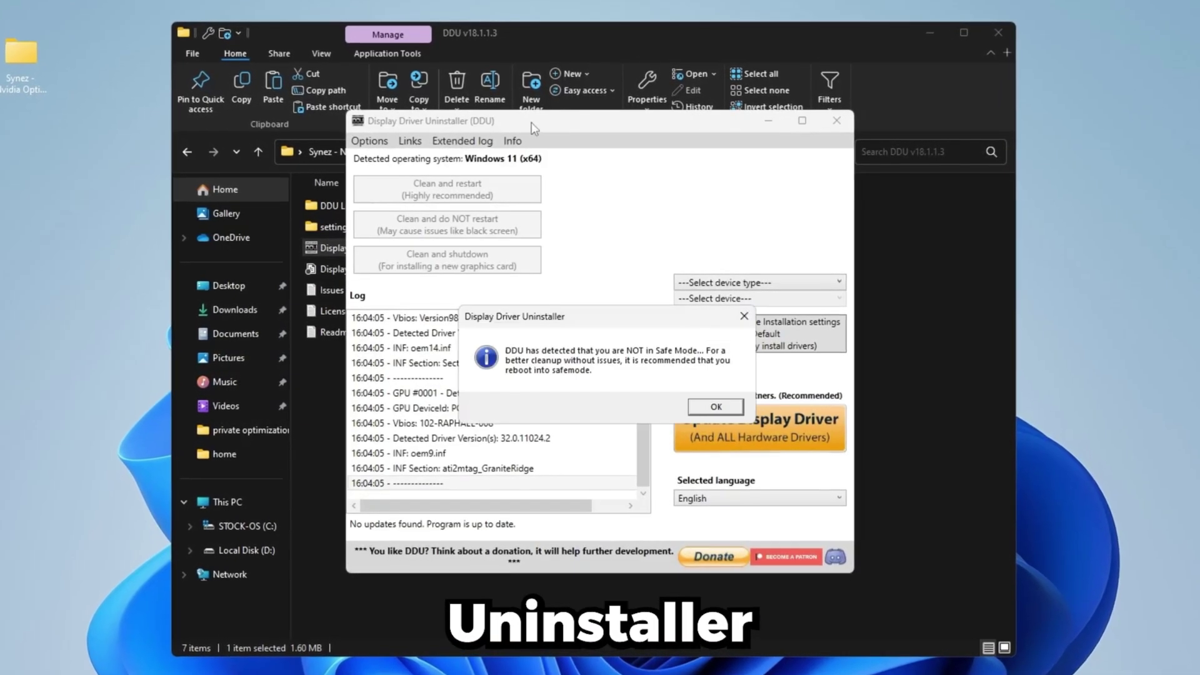
key("Return")
- Set DDU's device type to GPU and the vendor to NVIDIA
left_click_drag(654, 114, 571, 73)
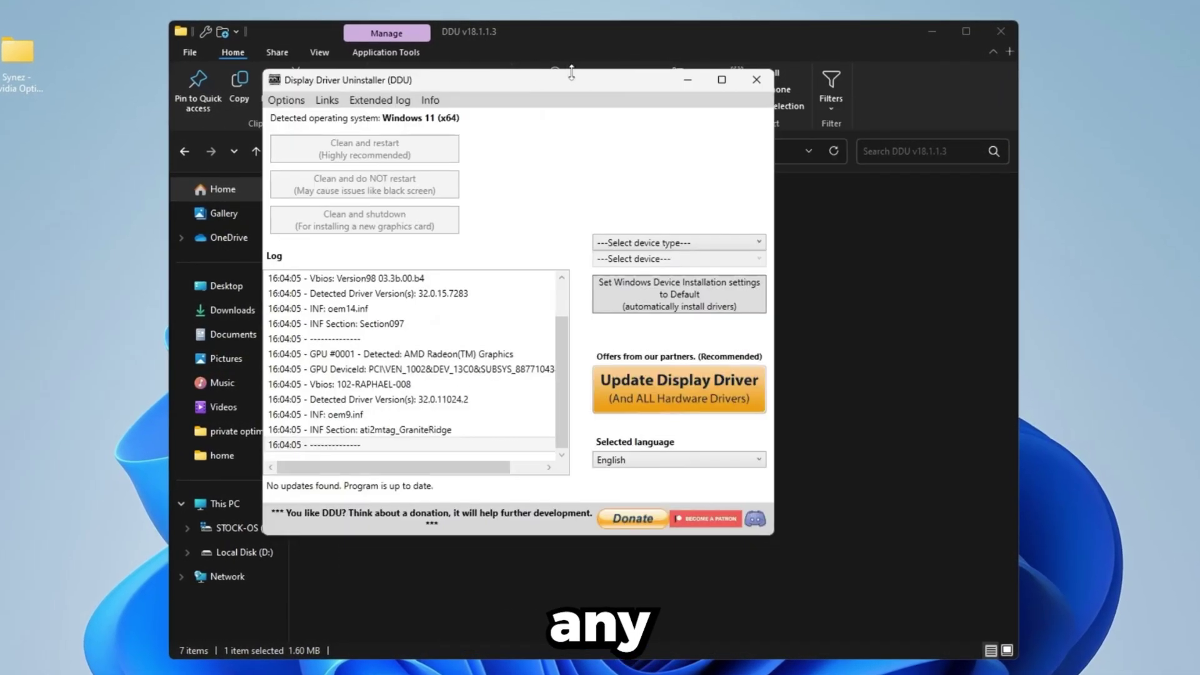
left_click(629, 243)
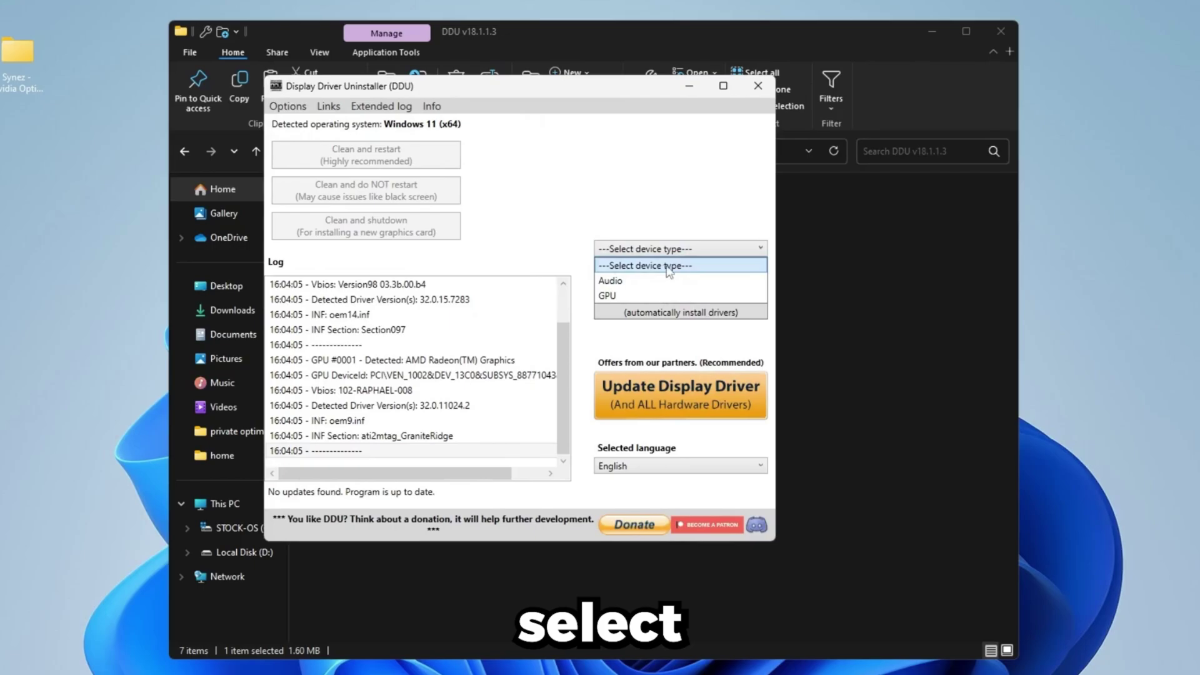
left_click(623, 292)
left_click(651, 265)
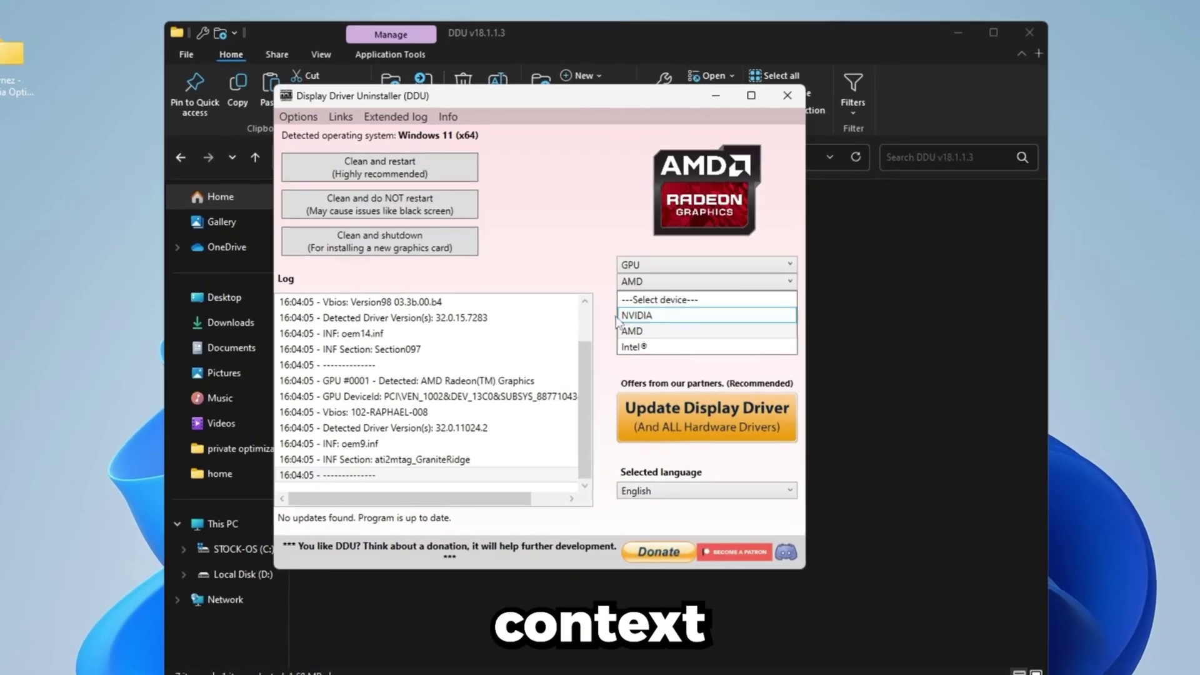
left_click(664, 334)
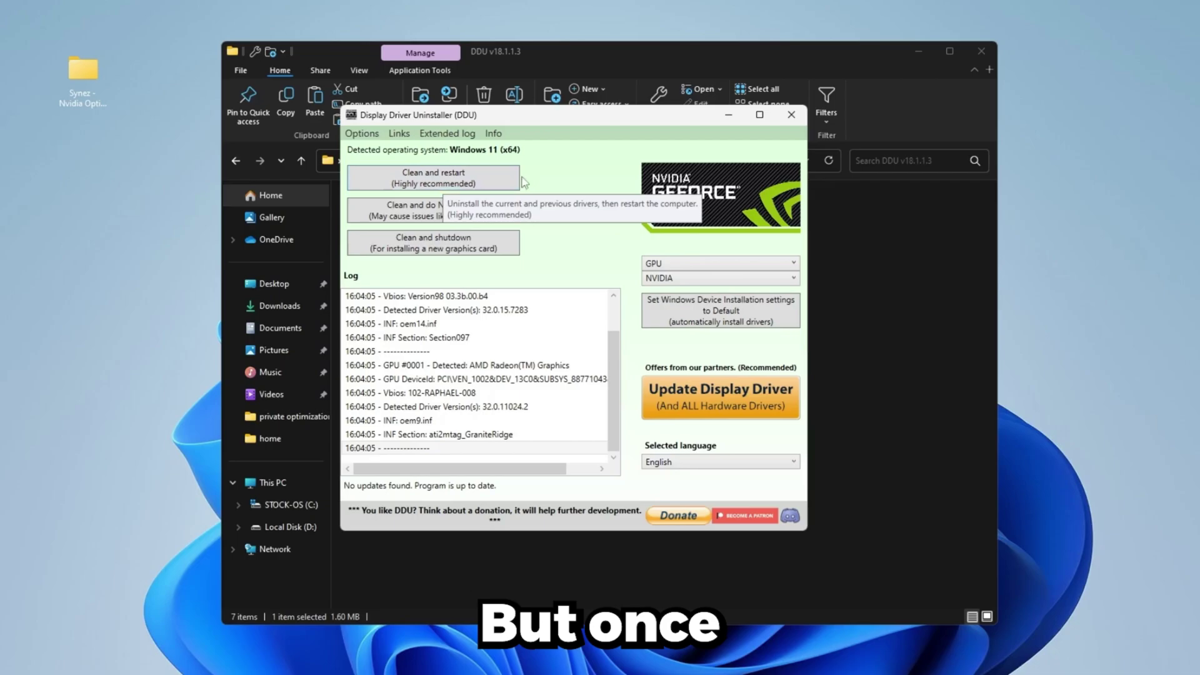
- Close Display Driver Uninstaller and launch NVCleanstall_1.18.0
left_click(784, 118)
left_click(239, 163)
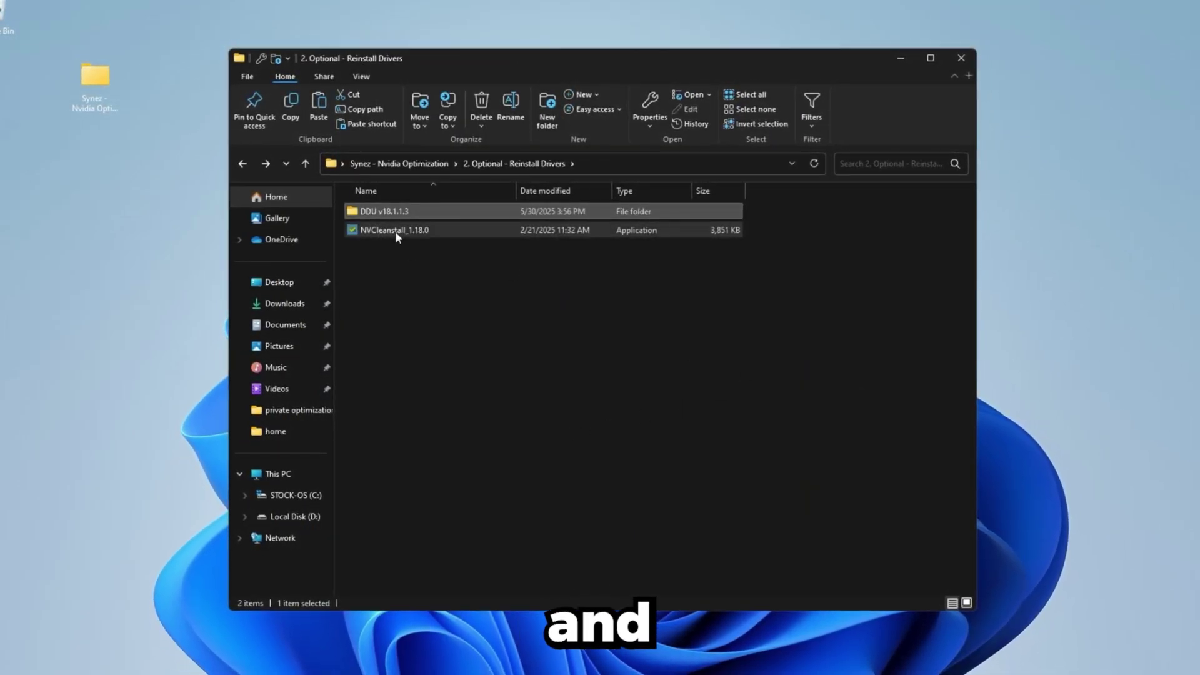
double_click(396, 231)
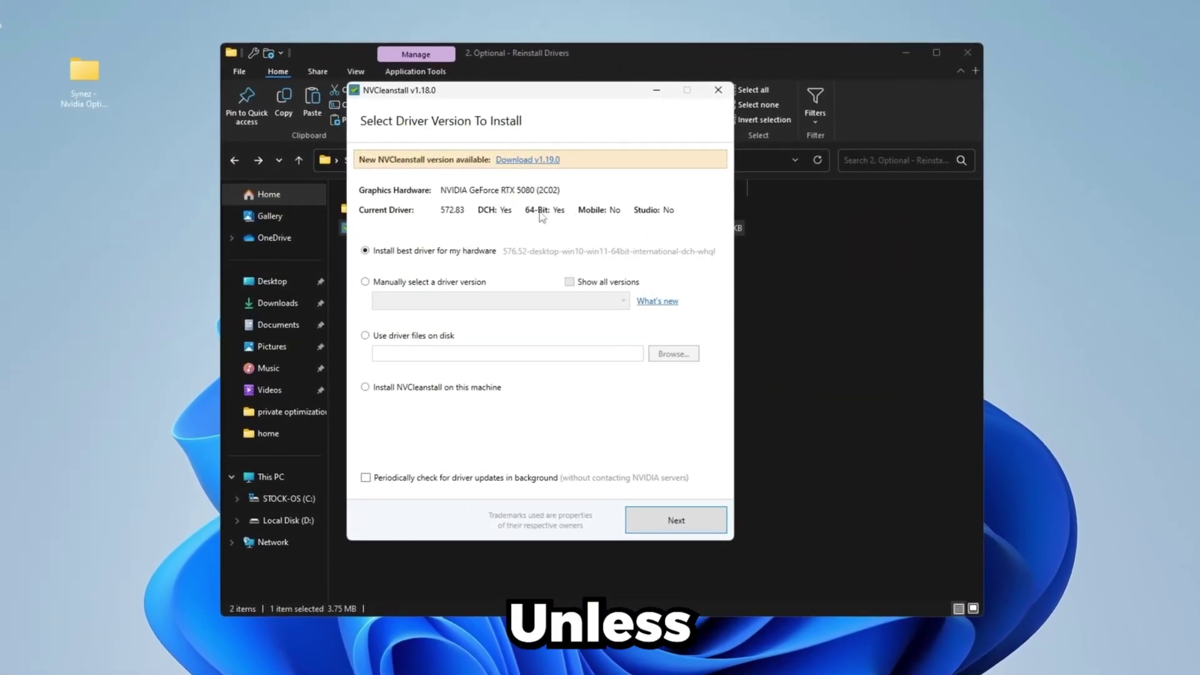
- Browse the manual driver version list, then keep 'Install best driver for my hardware' (576.52)
left_click(378, 287)
left_click(531, 304)
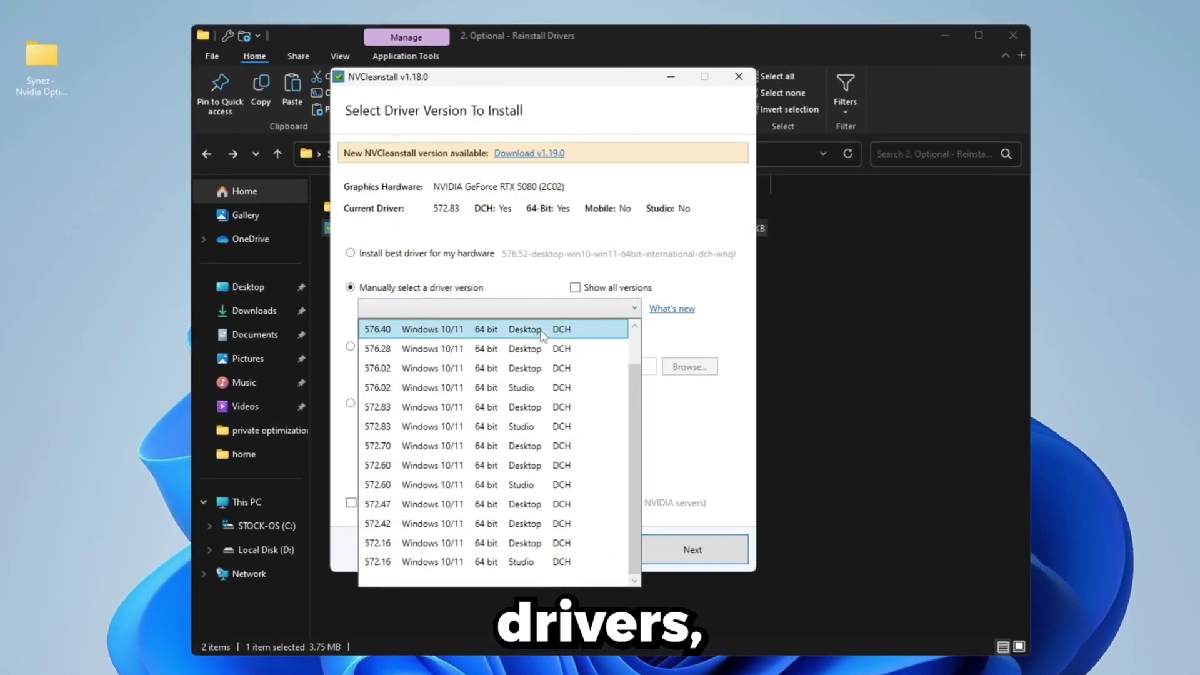
scroll(543, 350, "up", 1)
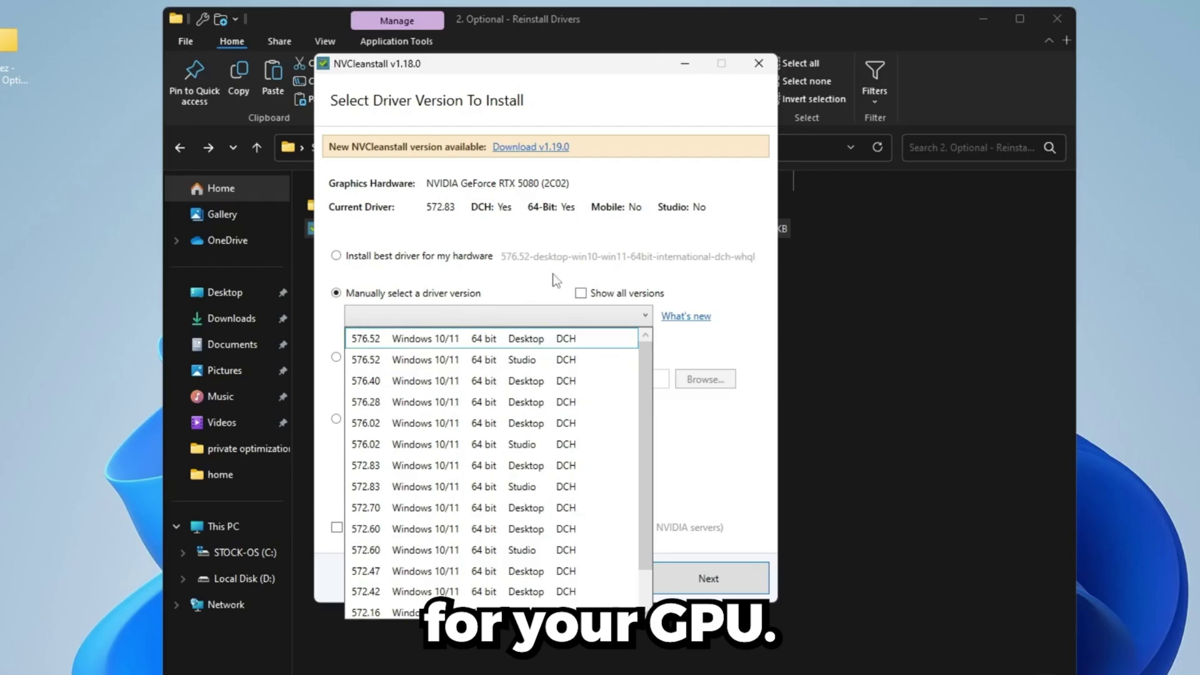
left_click(554, 274)
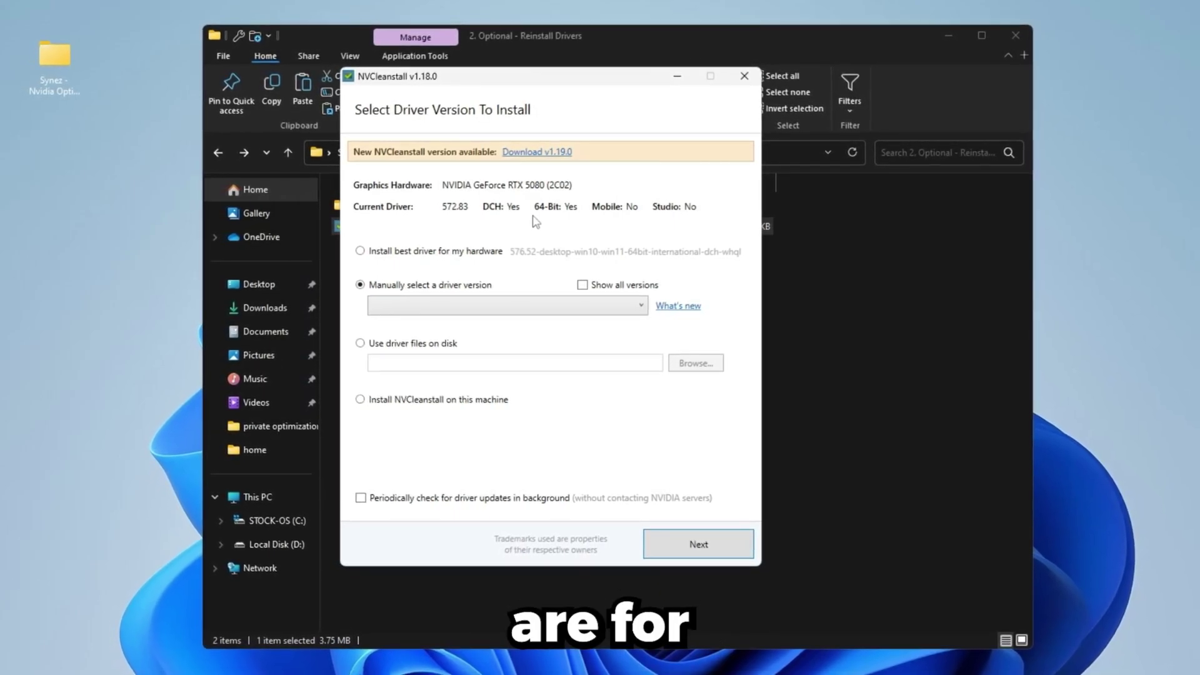
left_click(508, 305)
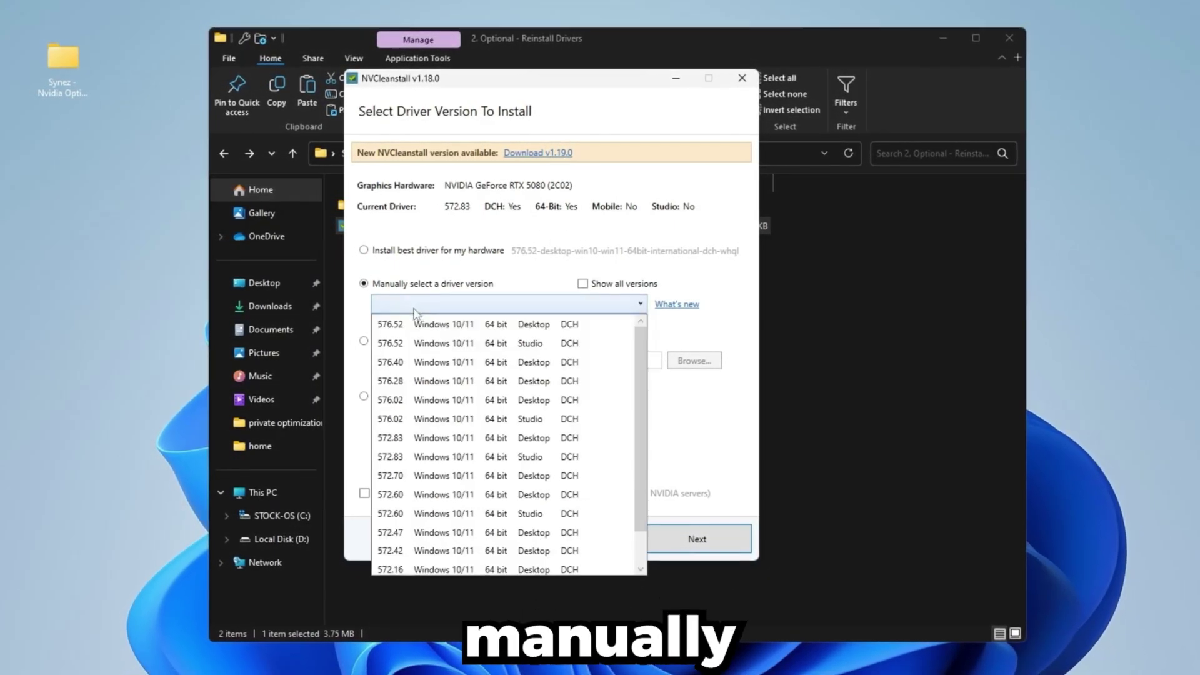
left_click(552, 214)
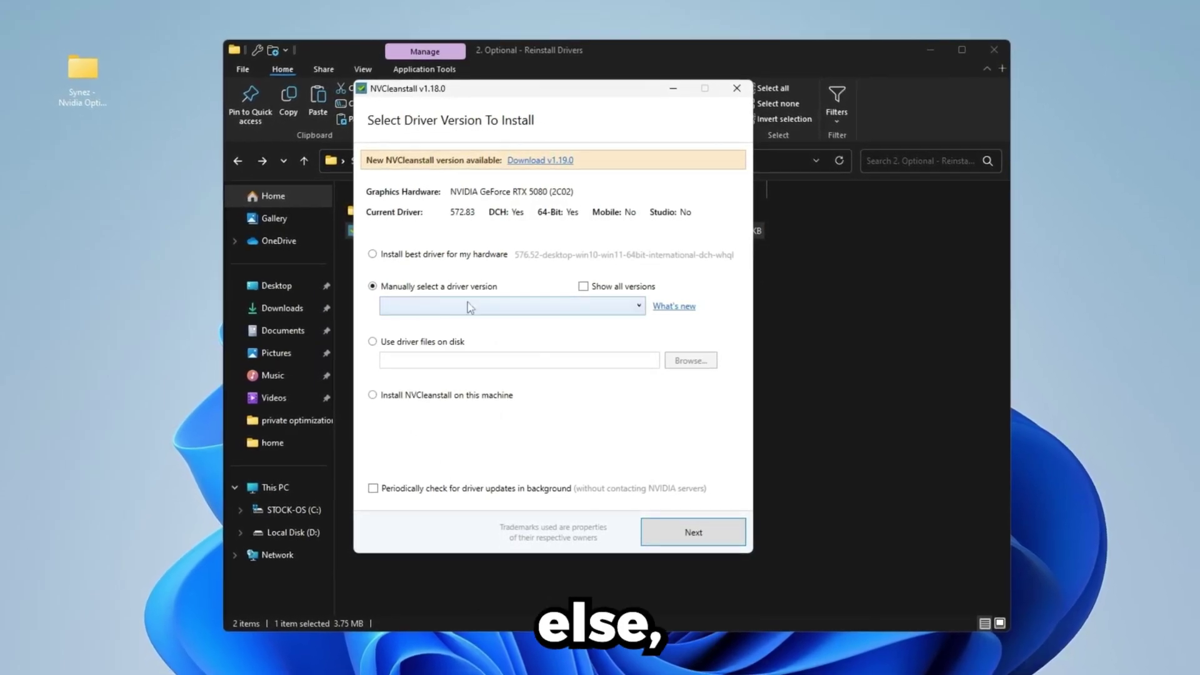
left_click(495, 256)
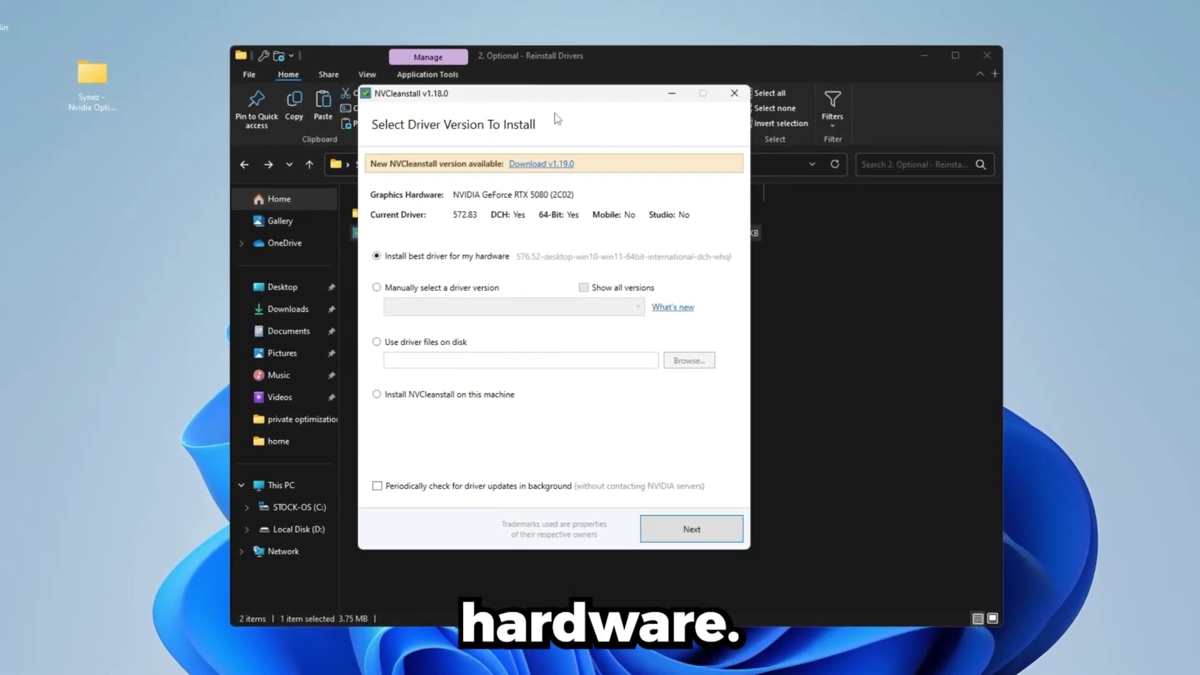
- Keep only Display Driver (required) and build the package through to Installation Tweaks
left_click(711, 528)
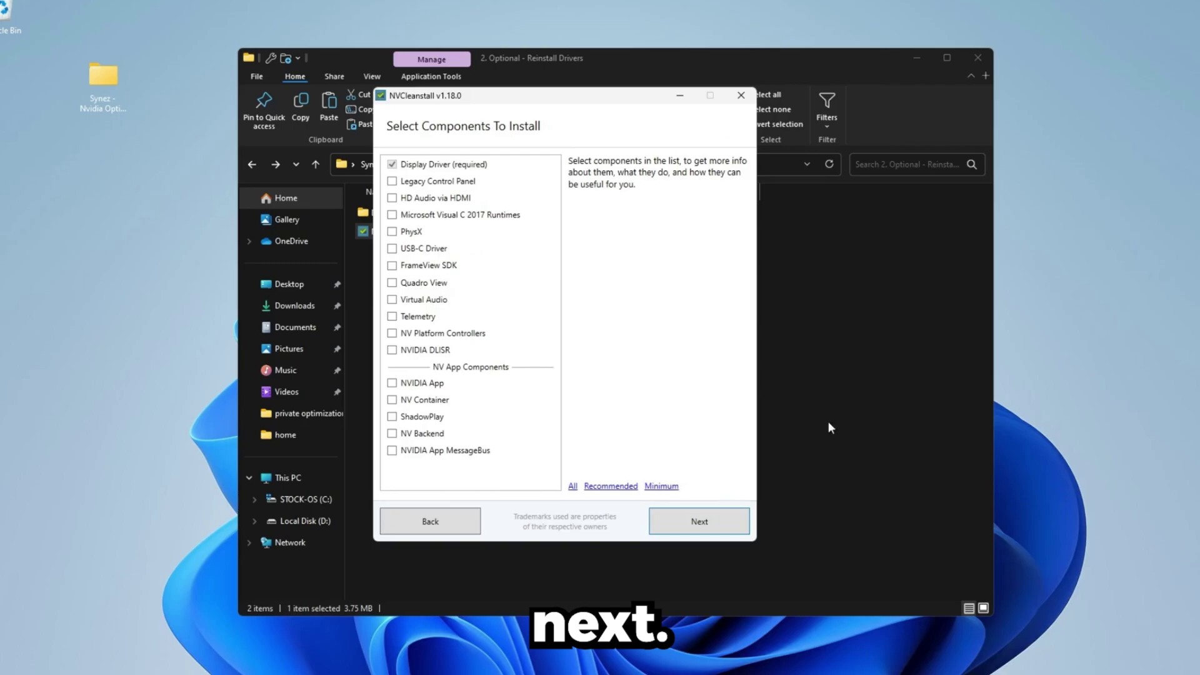
left_click_drag(526, 100, 506, 100)
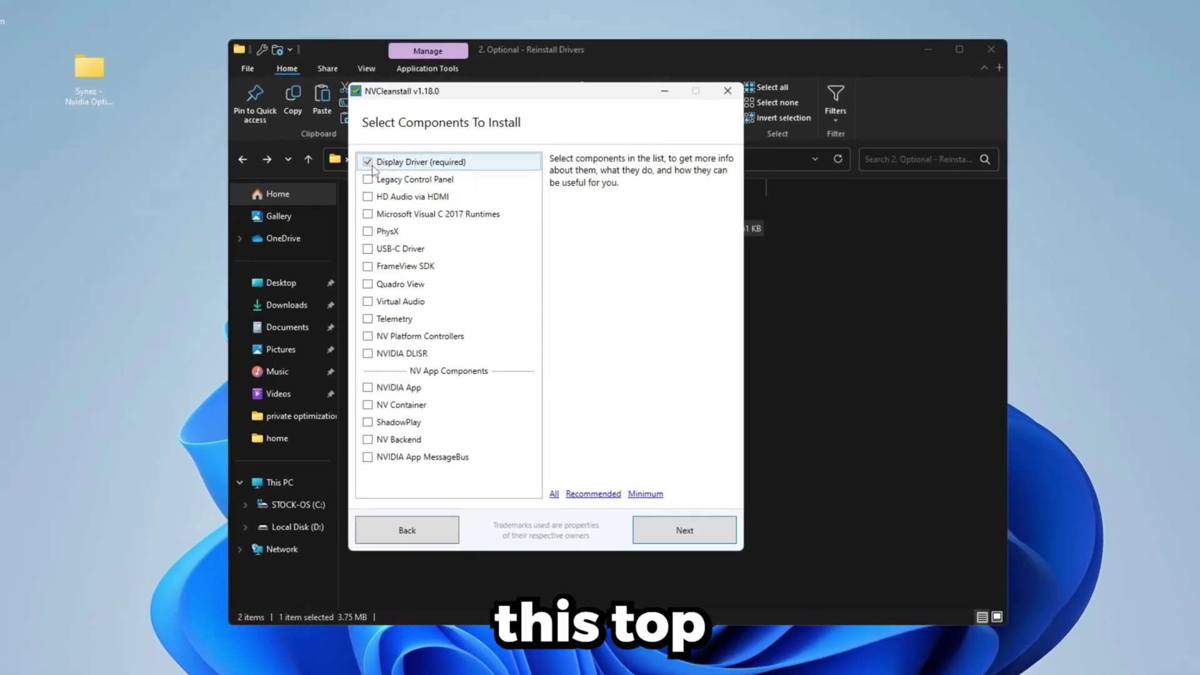
key("Return")
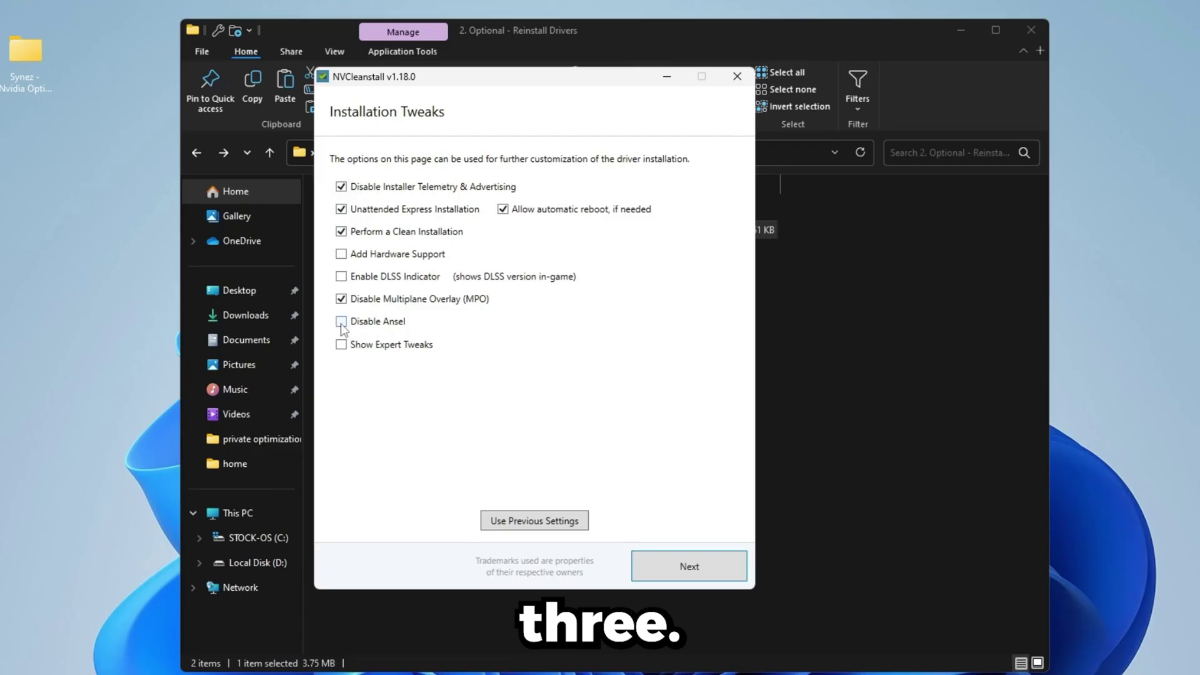
- Turn on Show Expert Tweaks and scroll through NVCleanstall's tweak list
left_click(341, 346)
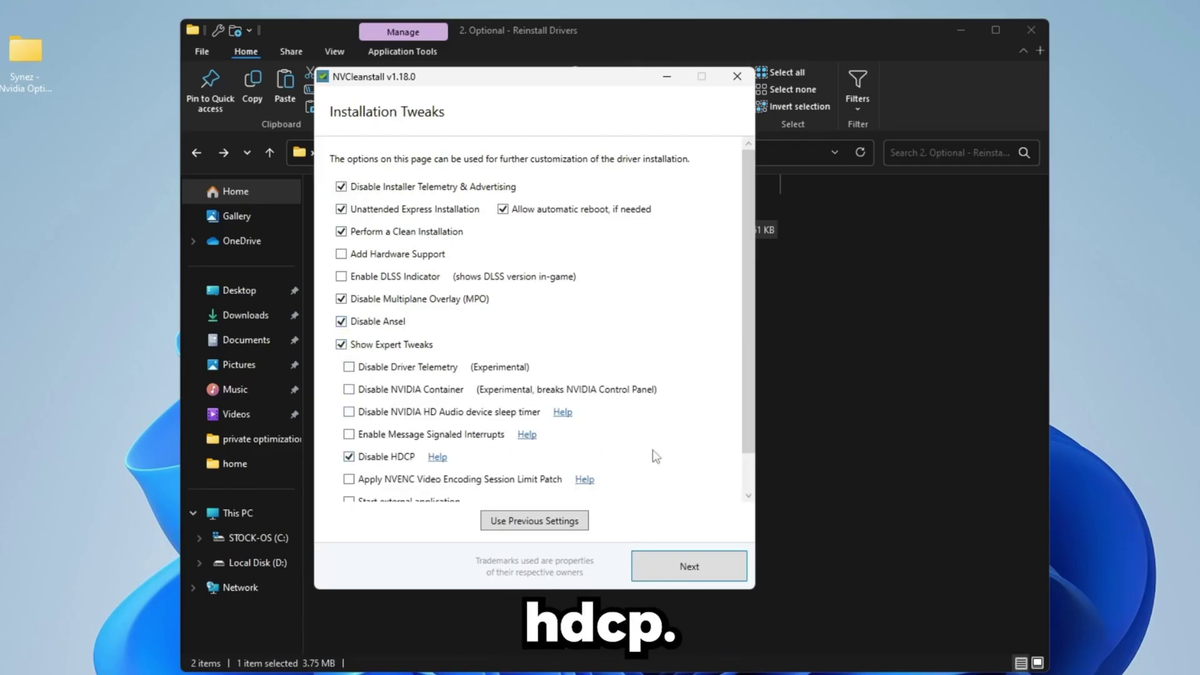
scroll(659, 462, "down", 2)
scroll(683, 435, "up", 2)
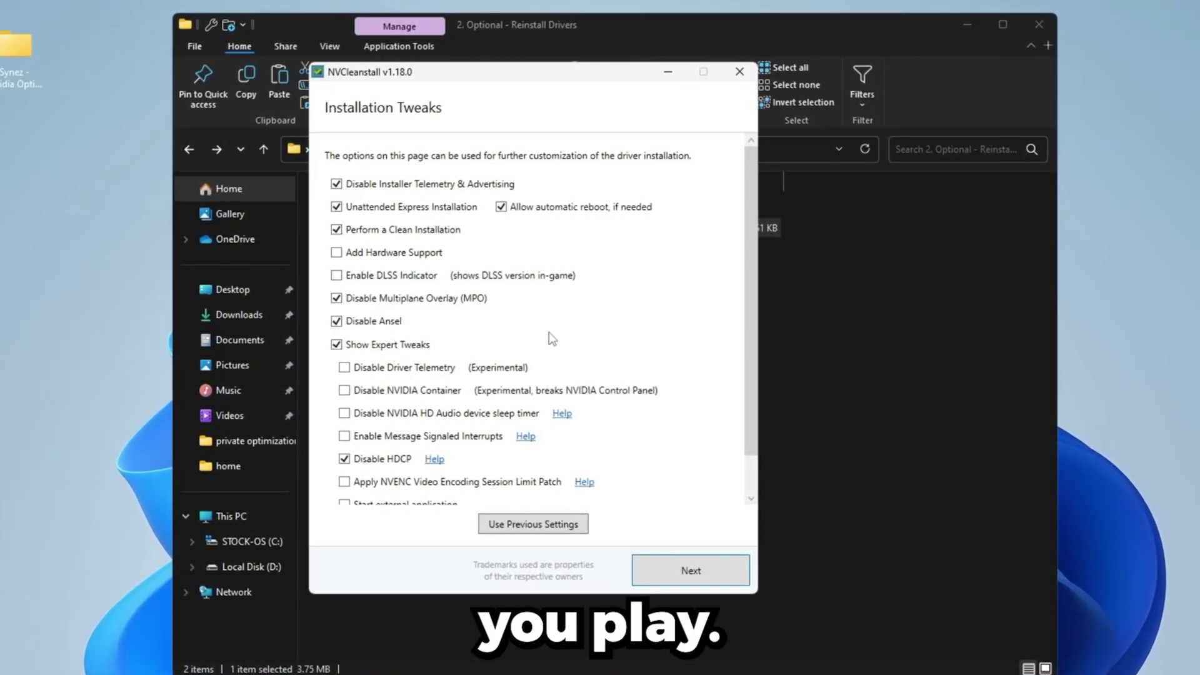
scroll(550, 335, "down", 2)
- Toggle Disable Driver Telemetry on and back off, then review the remaining tweaks
left_click(342, 329)
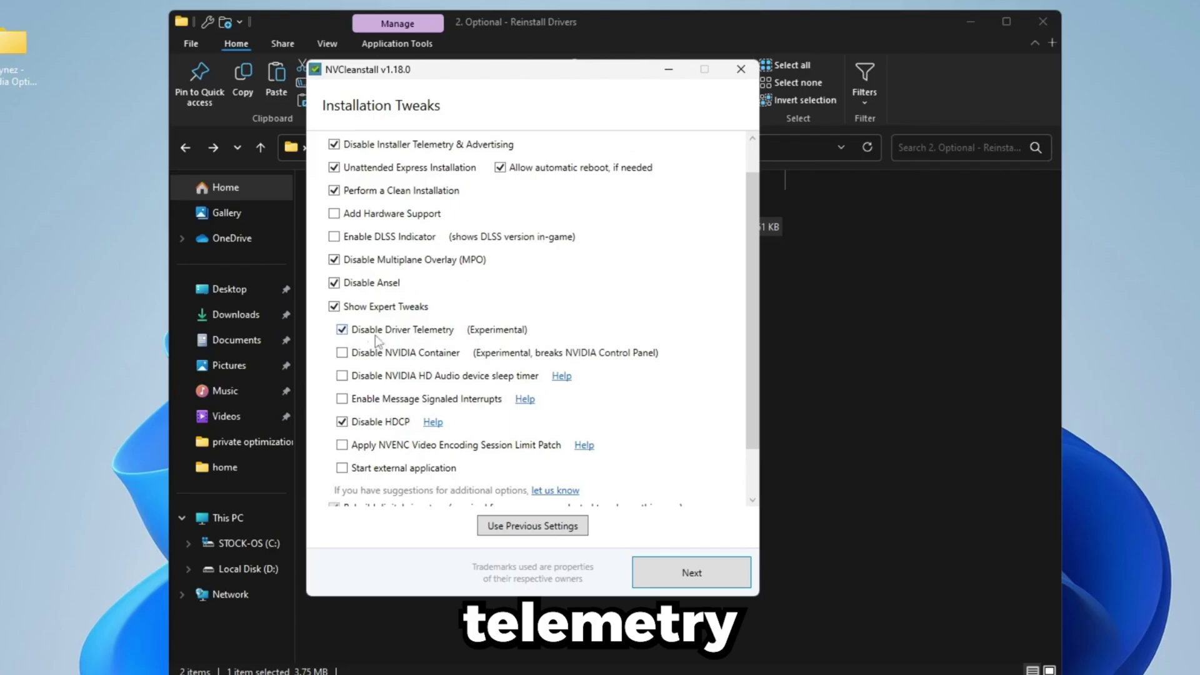
scroll(345, 300, "down", 3)
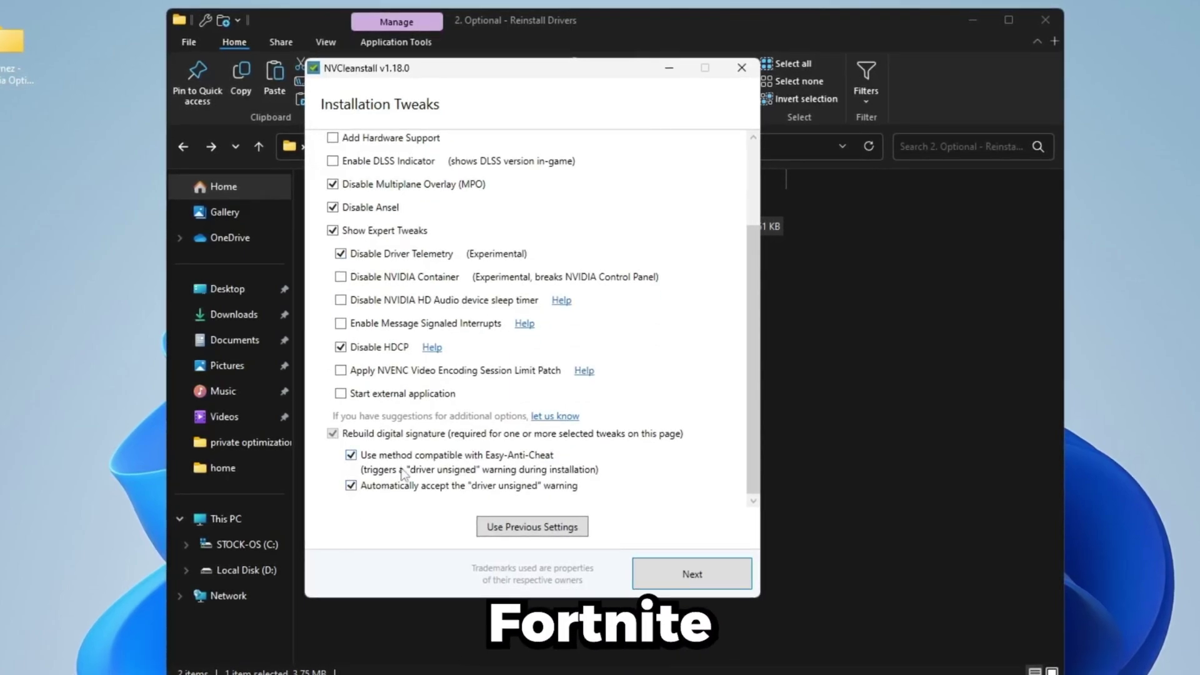
left_click(340, 254)
scroll(613, 478, "up", 1)
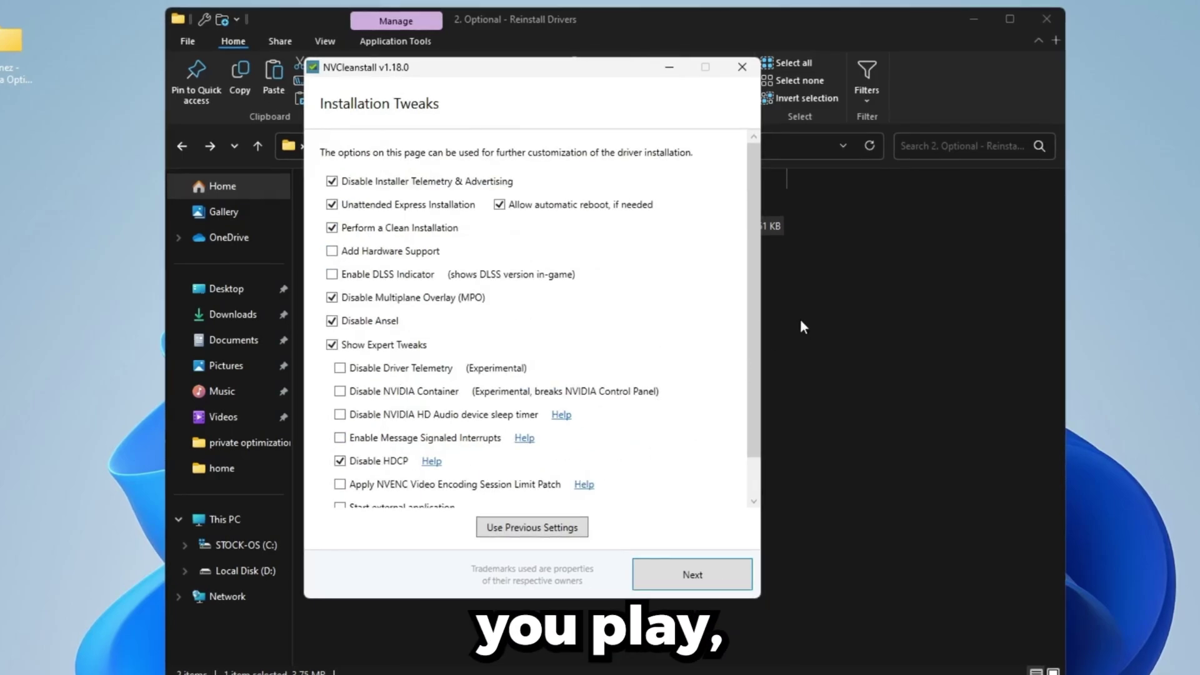
scroll(753, 463, "down", 1)
scroll(708, 175, "up", 1)
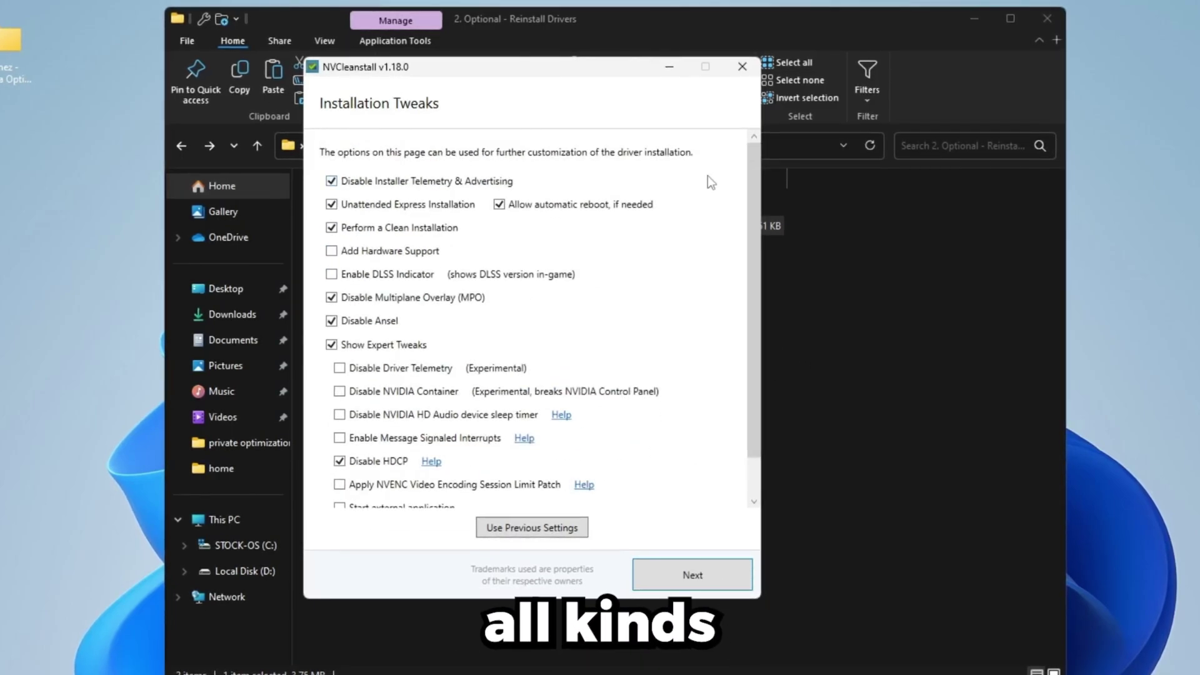
scroll(579, 295, "down", 1)
scroll(582, 387, "up", 1)
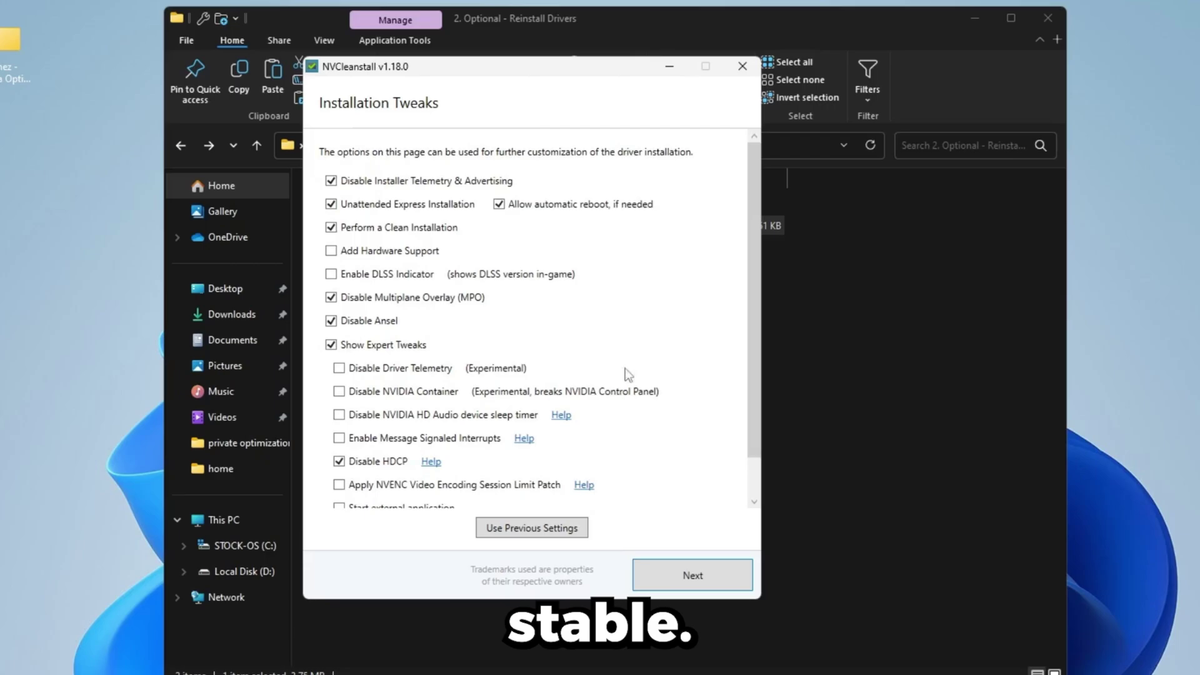
scroll(625, 369, "down", 1)
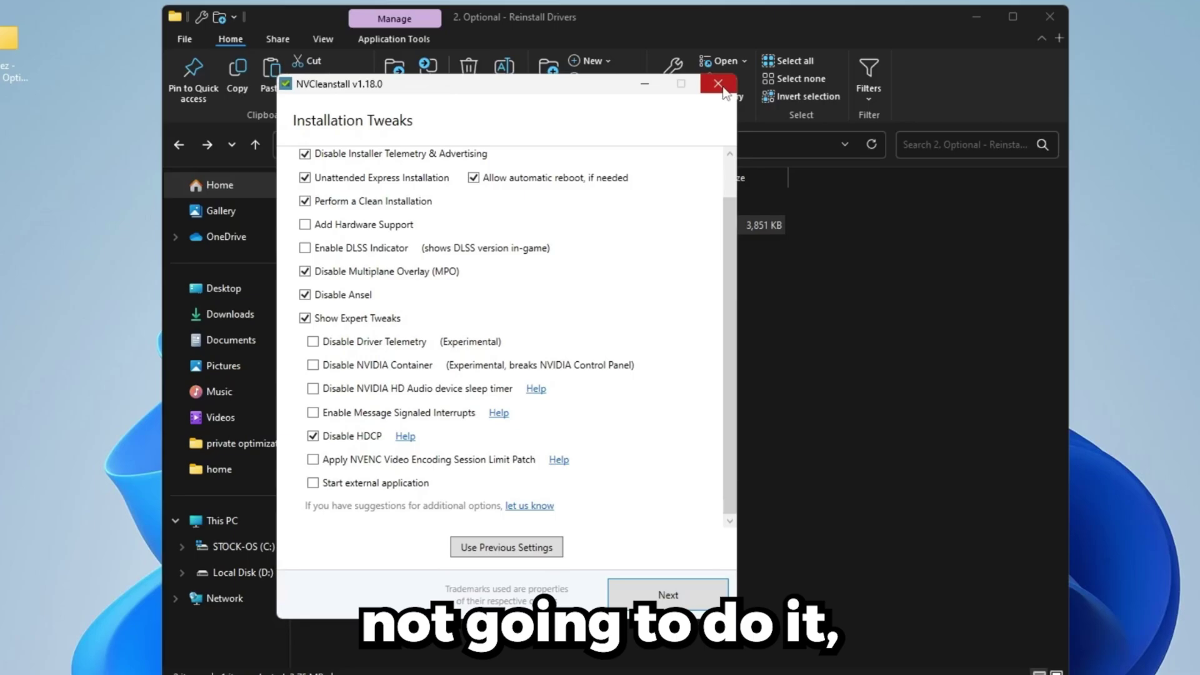
scroll(725, 388, "up", 1)
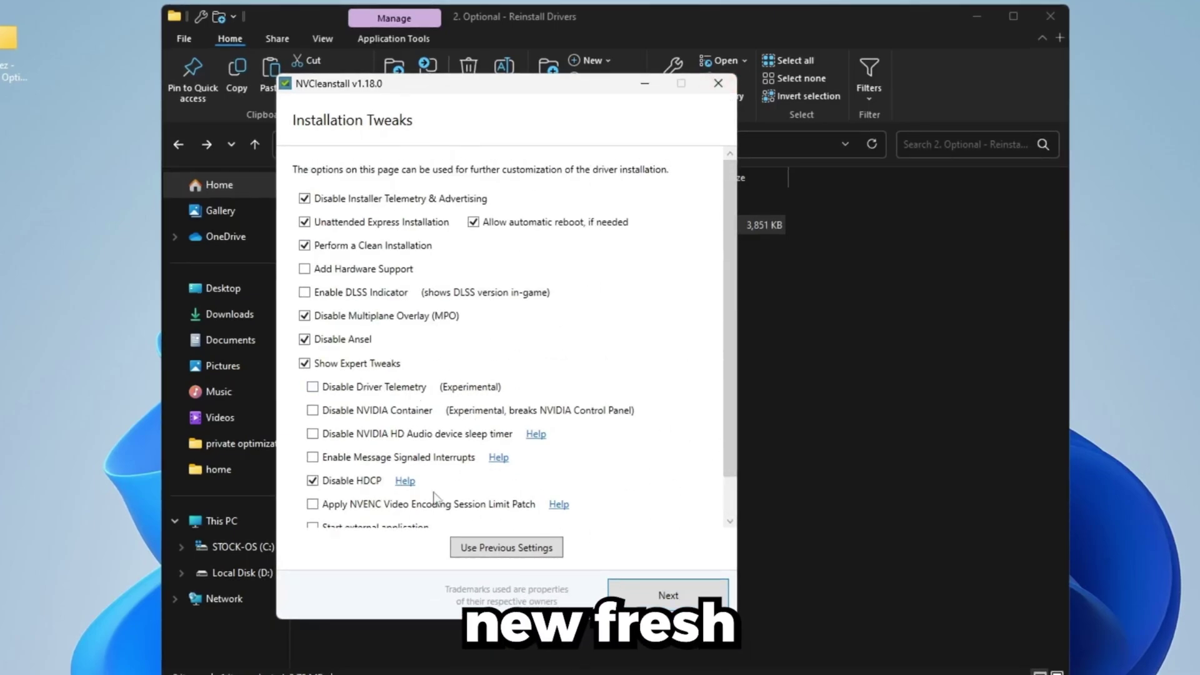
scroll(728, 455, "down", 1)
scroll(729, 455, "up", 1)
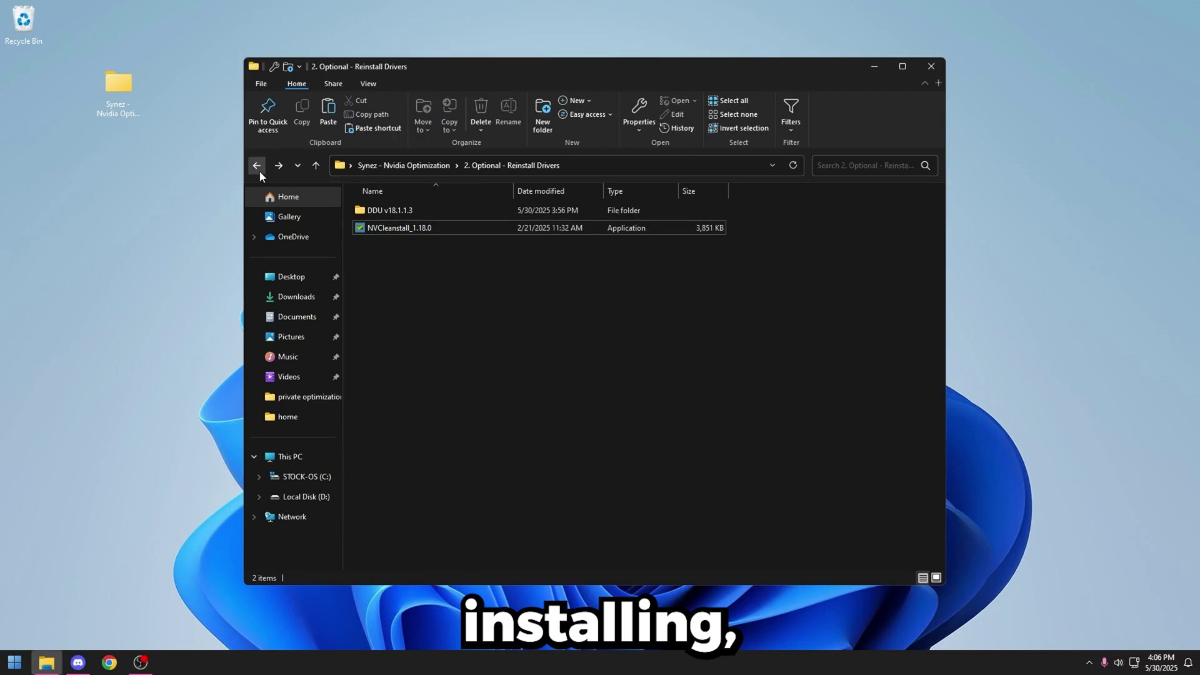
- Run Import Profile from 3. Import Synez Nvidia Profile to import the Custom Synez Base Profile
left_click(257, 168)
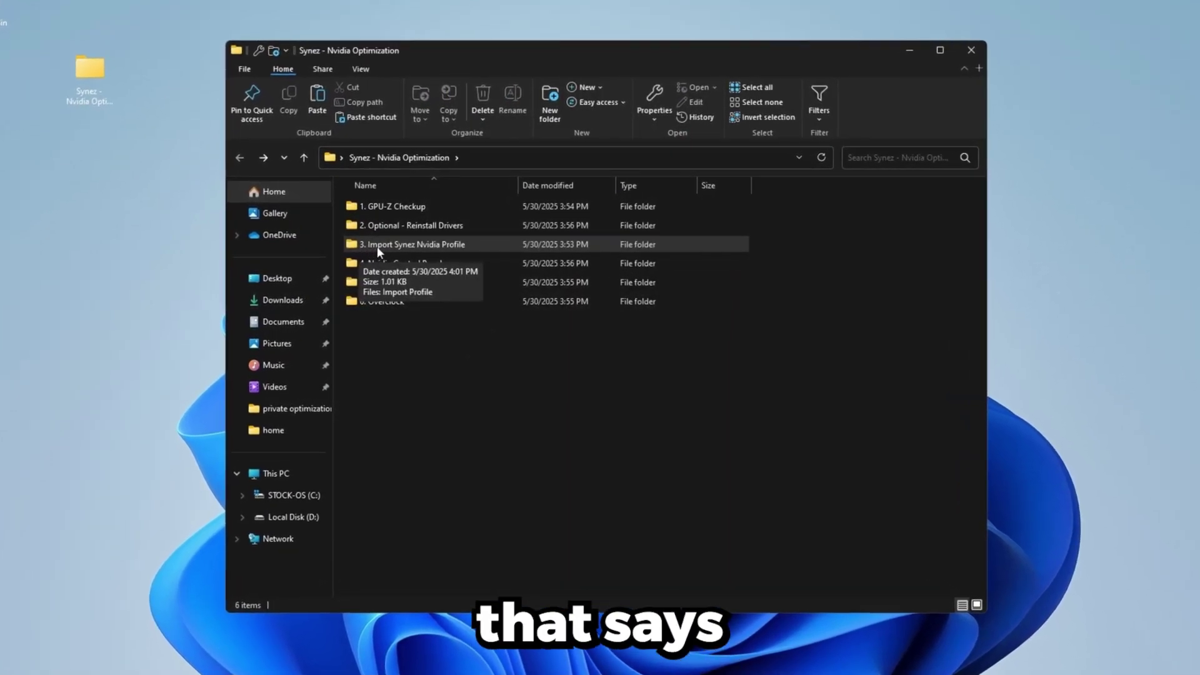
double_click(377, 247)
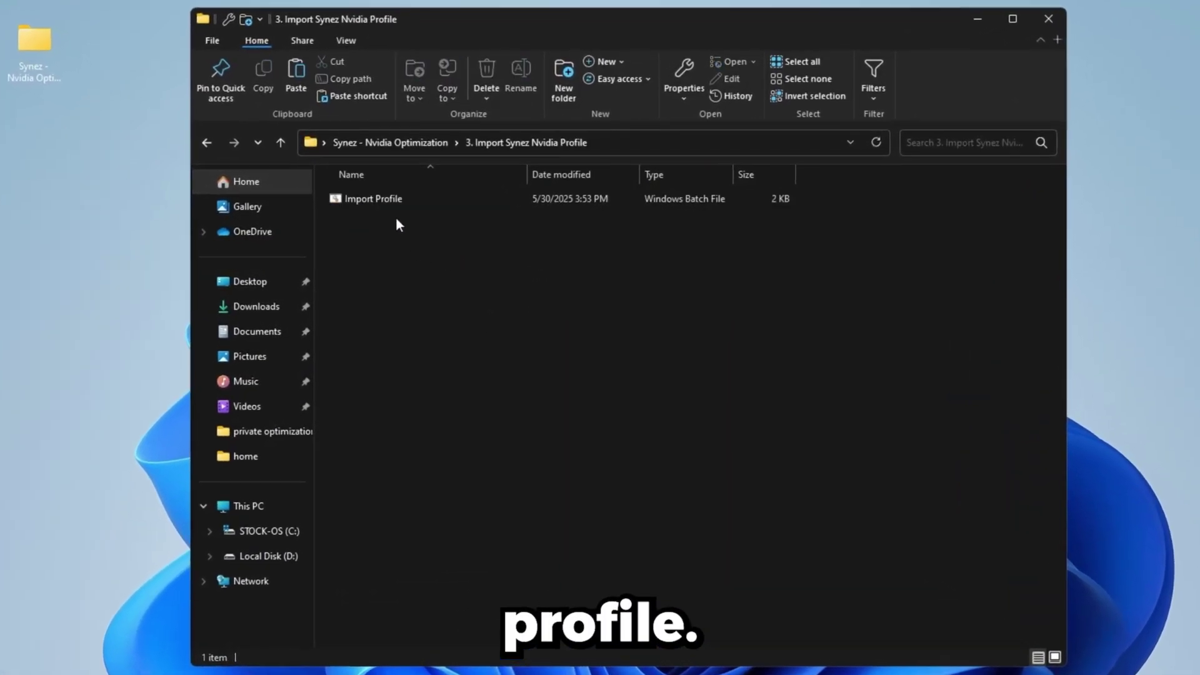
left_click(384, 199)
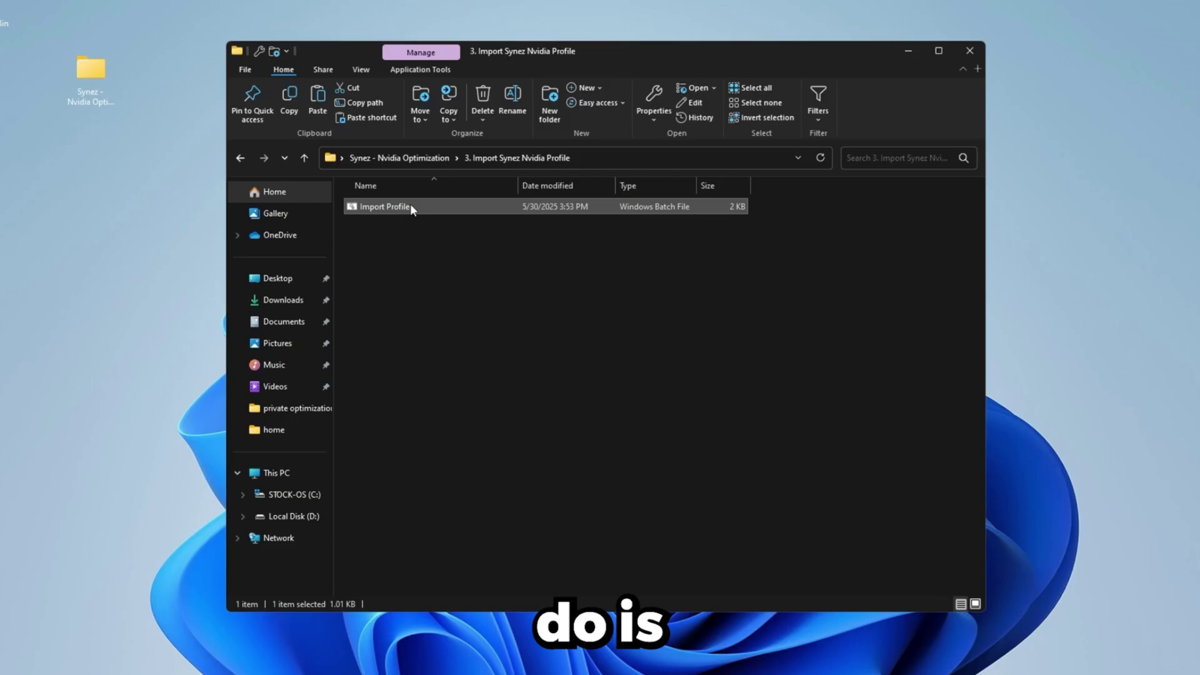
double_click(412, 207)
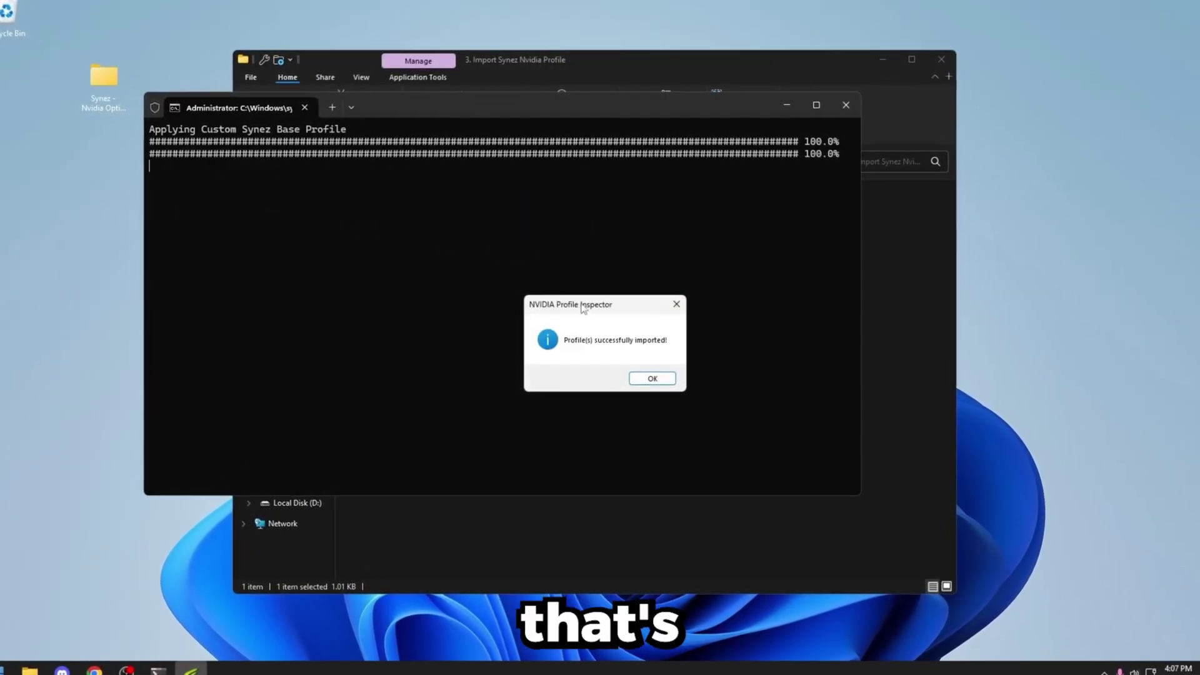
left_click_drag(582, 307, 521, 290)
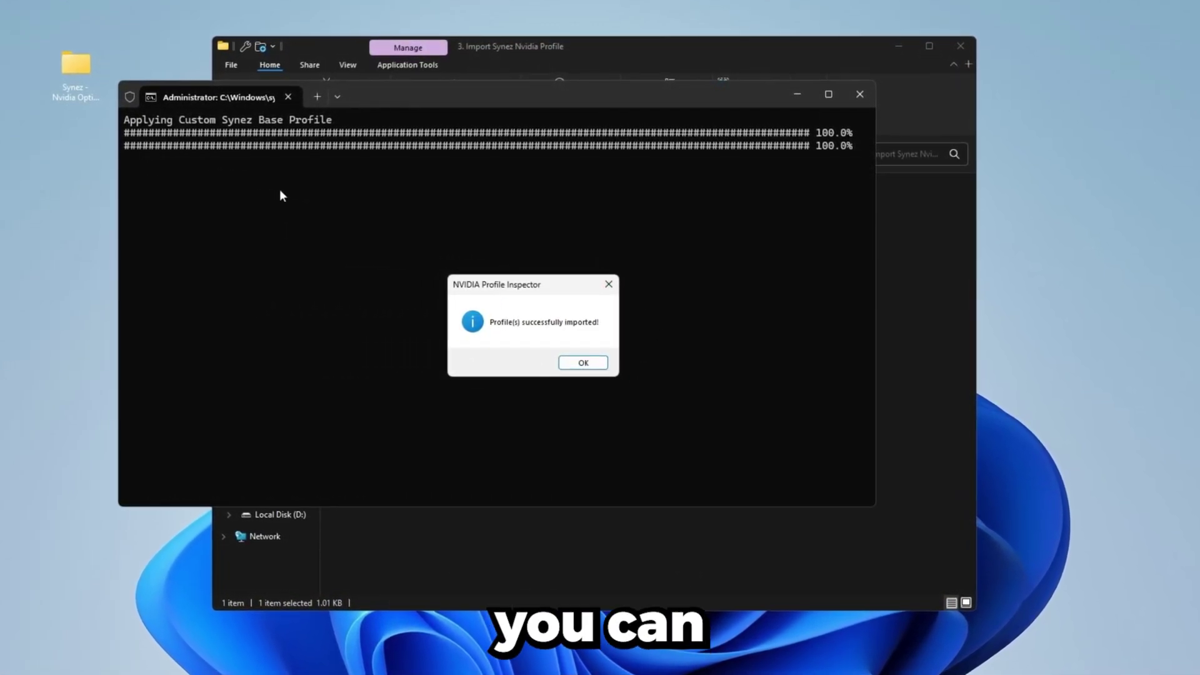
mouse_move(529, 282)
left_mouse_down()
mouse_move(554, 207)
mouse_move(526, 267)
left_mouse_up()
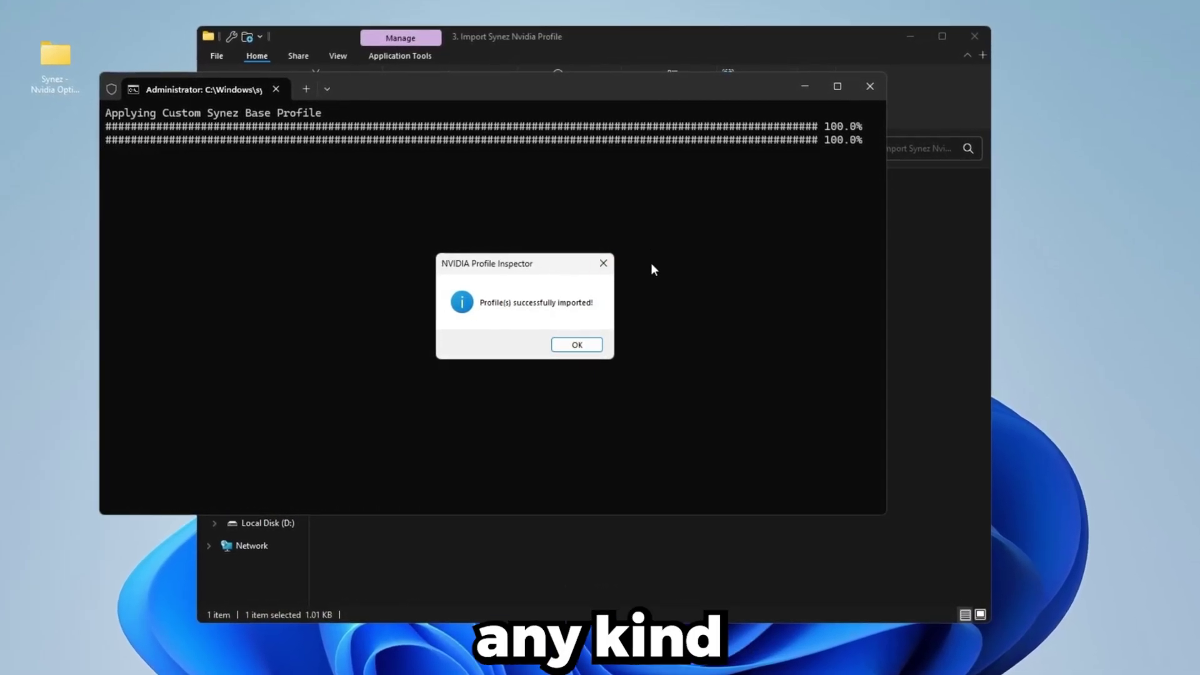
left_click_drag(550, 266, 522, 272)
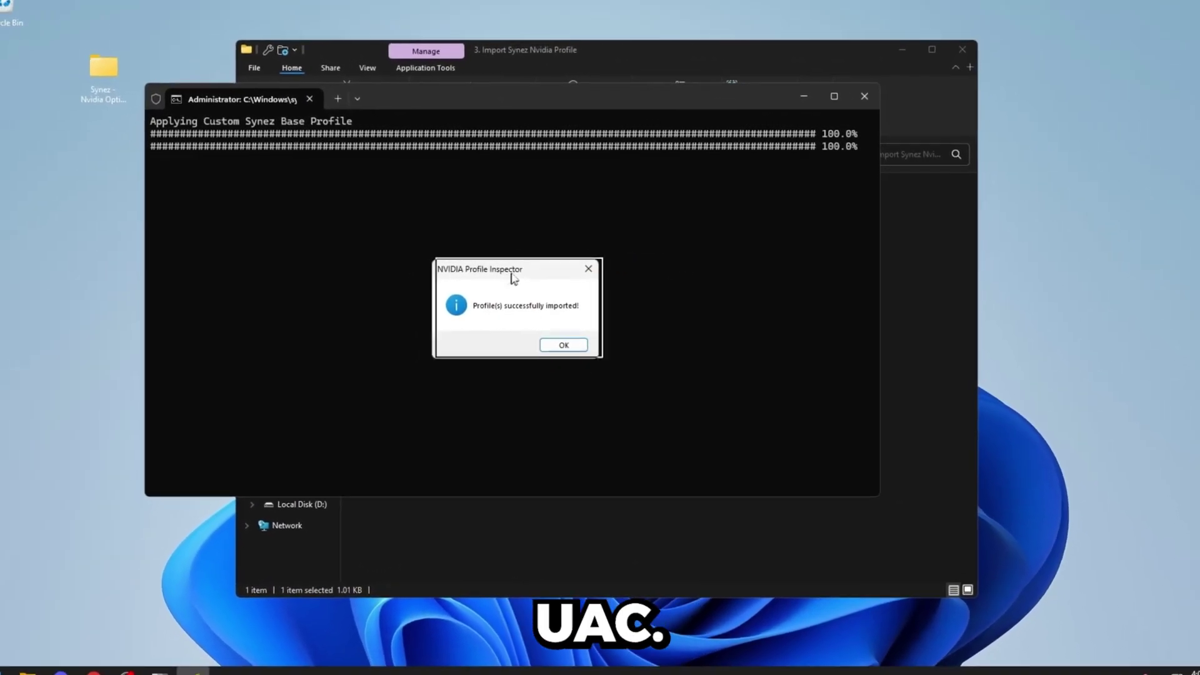
- Confirm UAC is set to Never notify via a 'UAC' search, then dismiss the import success message
key("super")
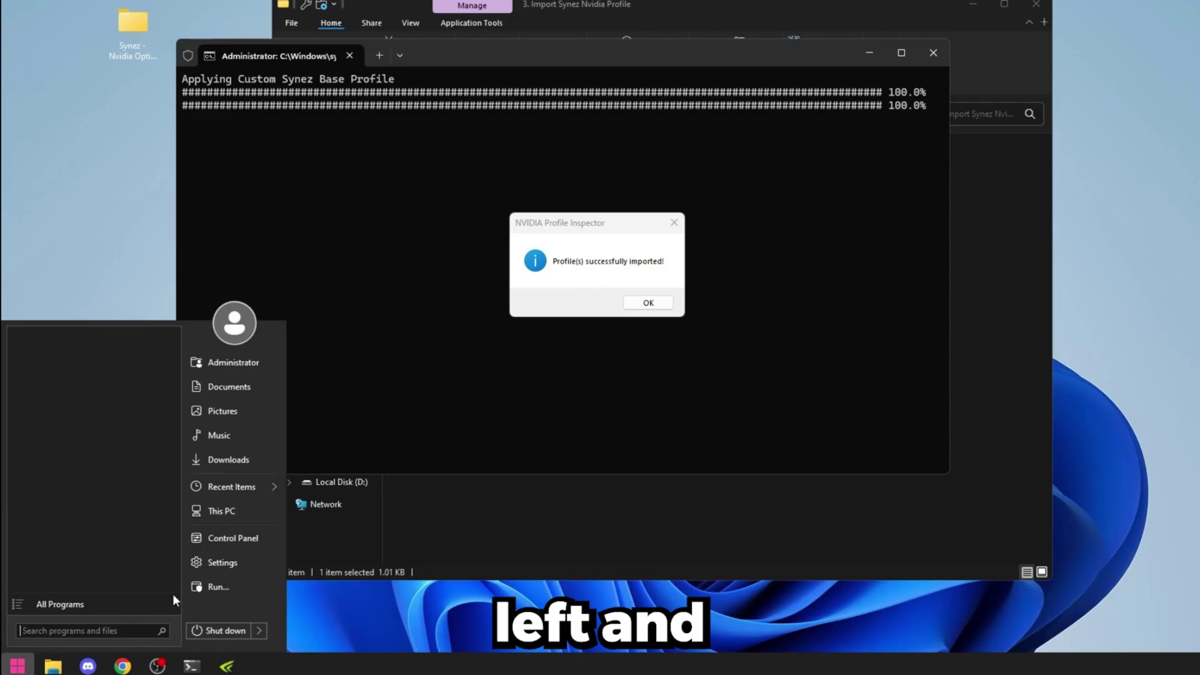
type("UAC")
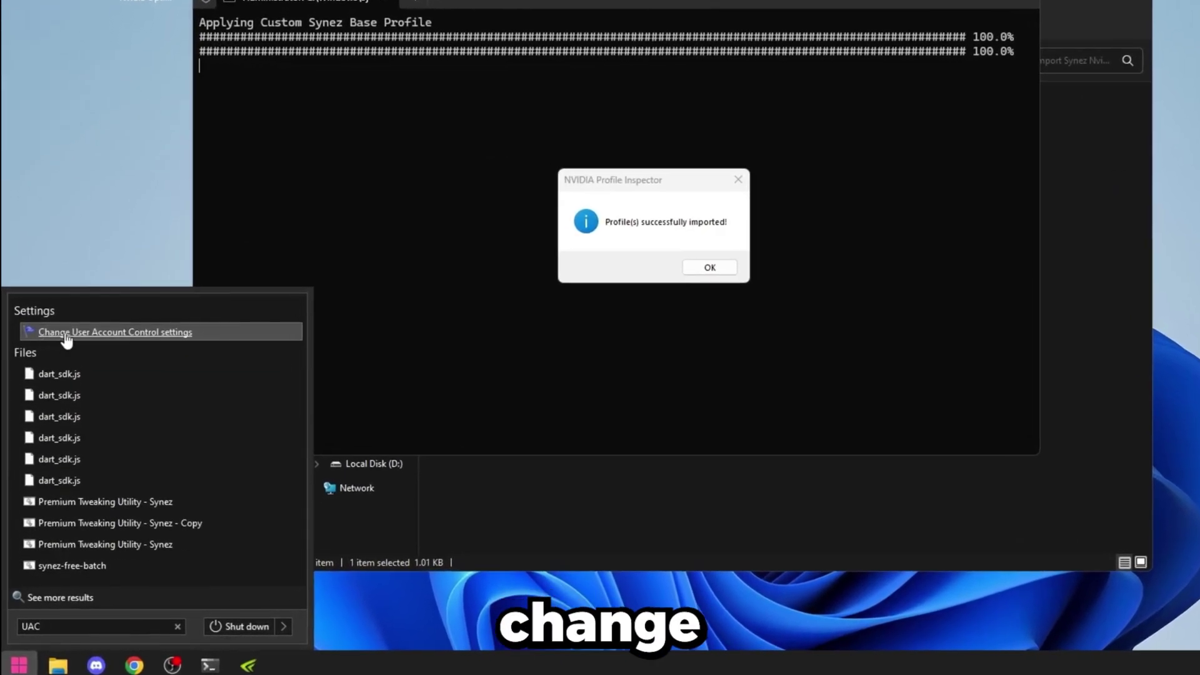
left_click(128, 336)
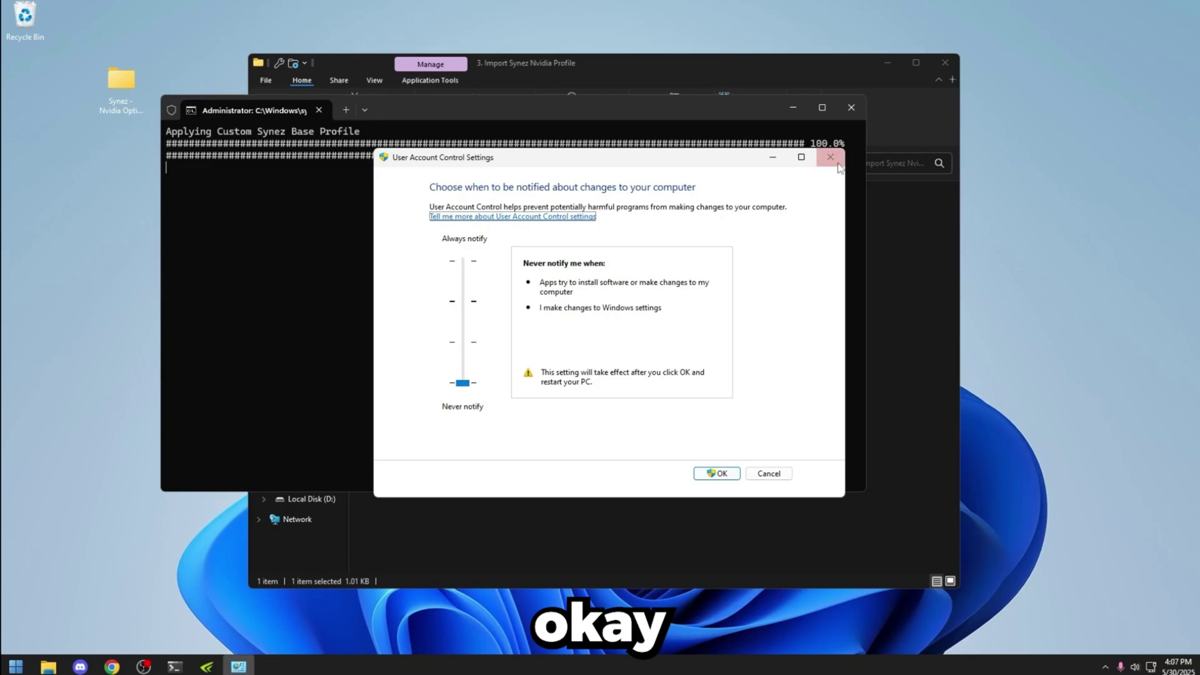
left_click(838, 165)
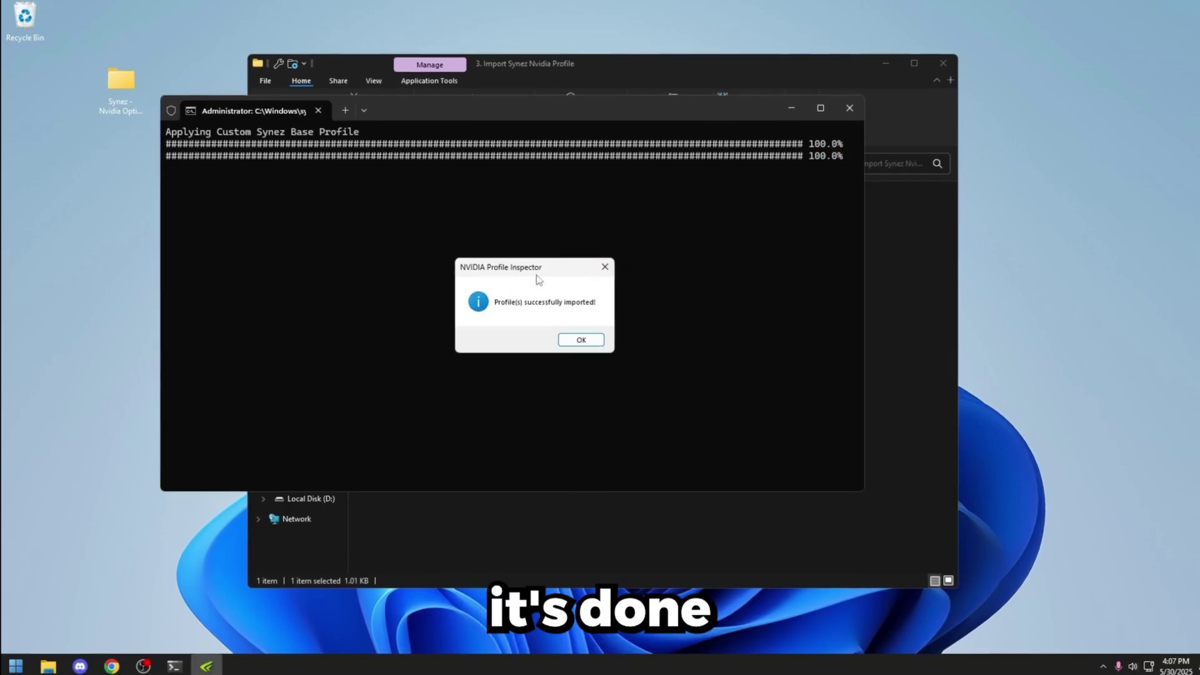
left_click(591, 335)
left_click_drag(516, 105, 511, 133)
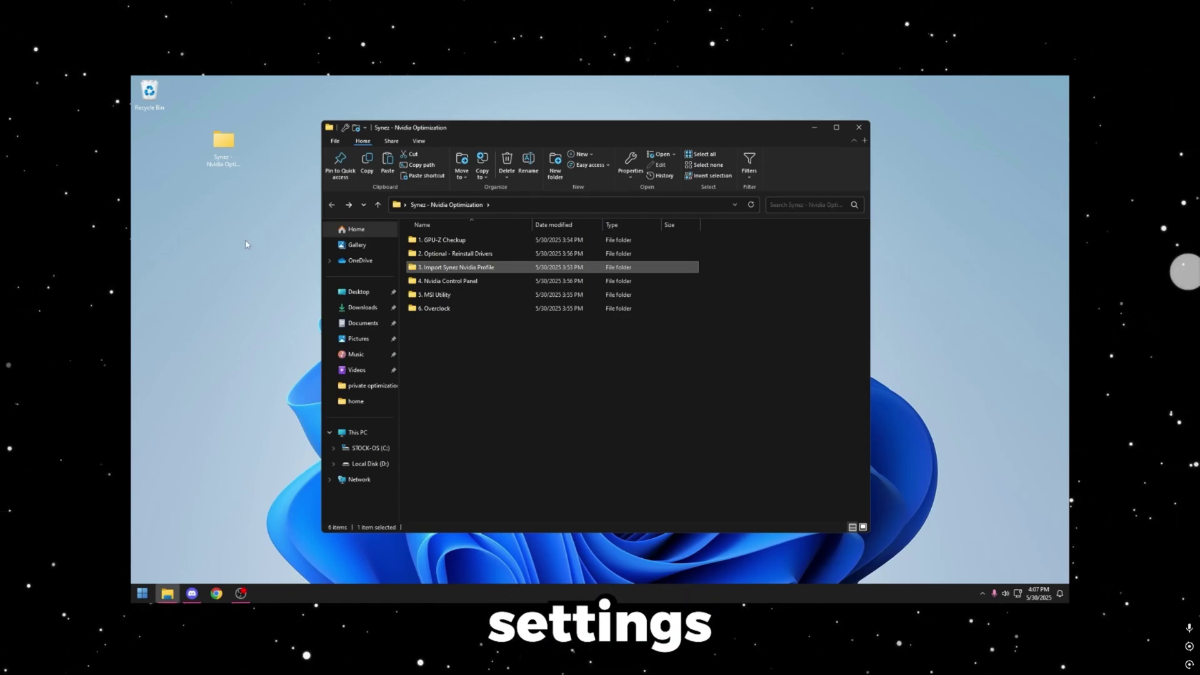
- Launch NVIDIA Control Panel from the 4. Nvidia Control Panel folder and accept its license agreement
double_click(454, 283)
double_click(434, 238)
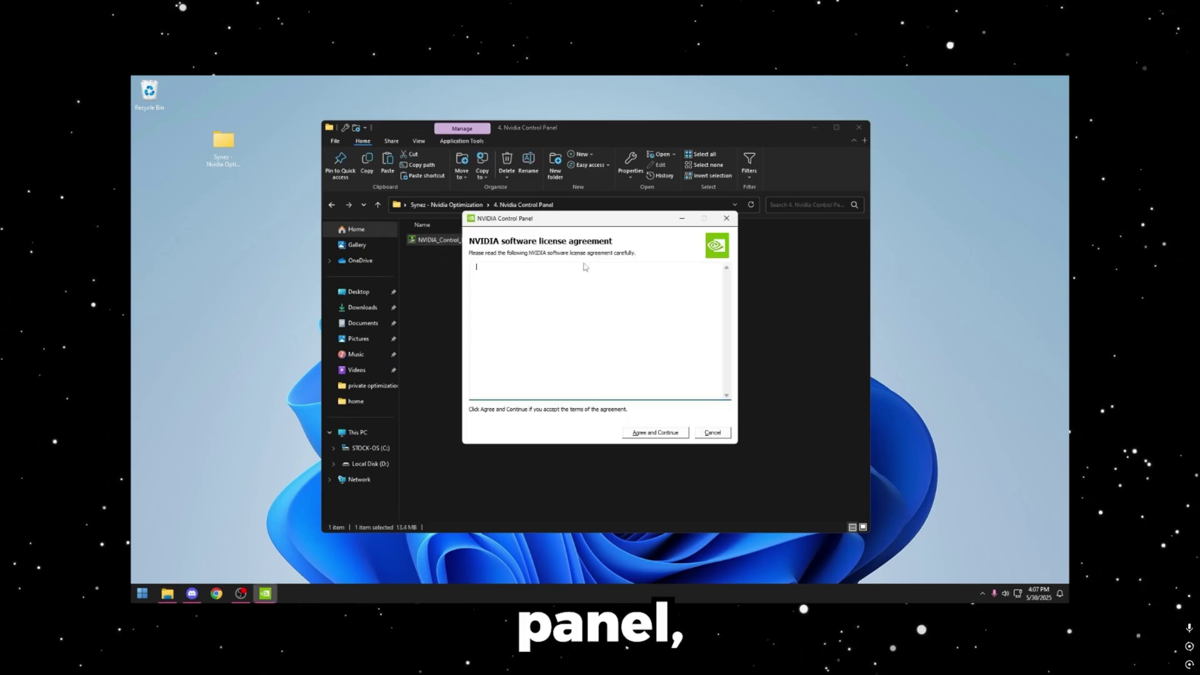
left_click(655, 432)
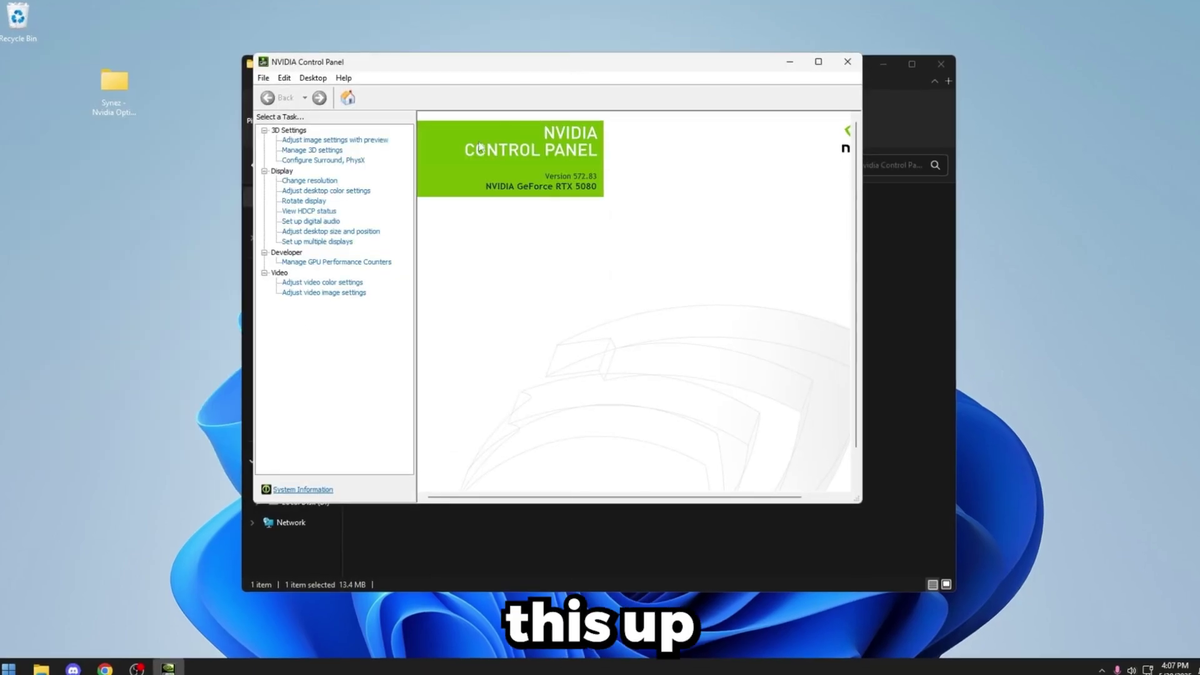
- Look over the image preview and advanced 3D image settings, then go to Manage GPU Performance Counters
left_click(332, 141)
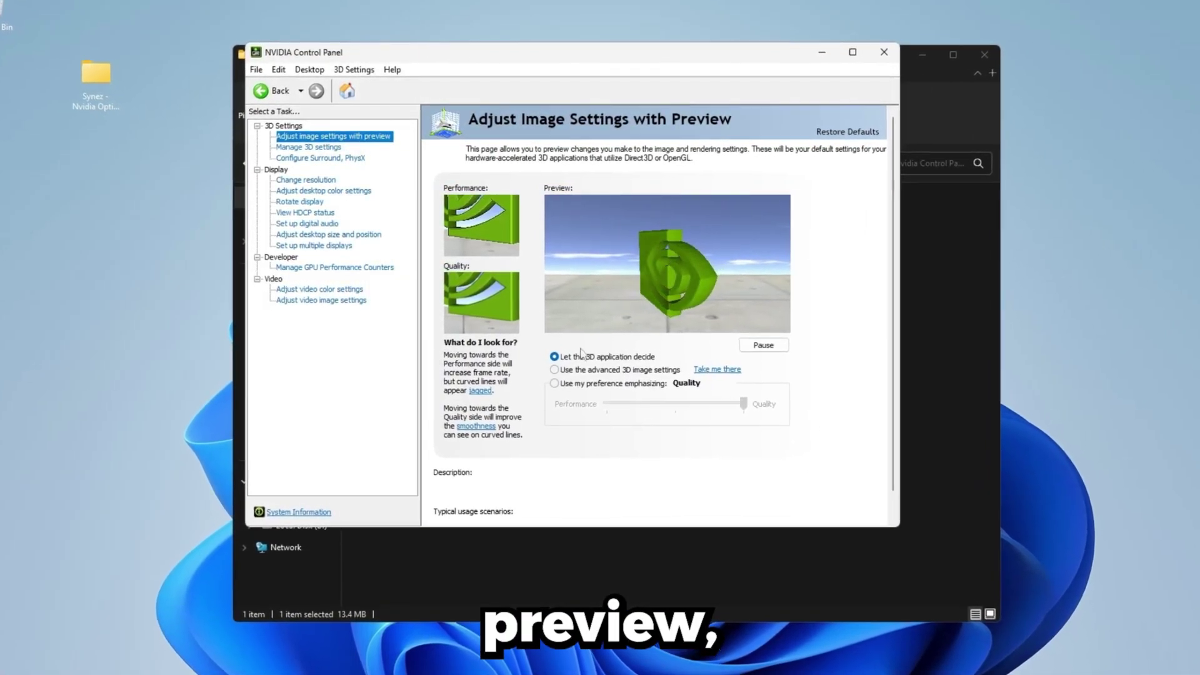
left_click(557, 372)
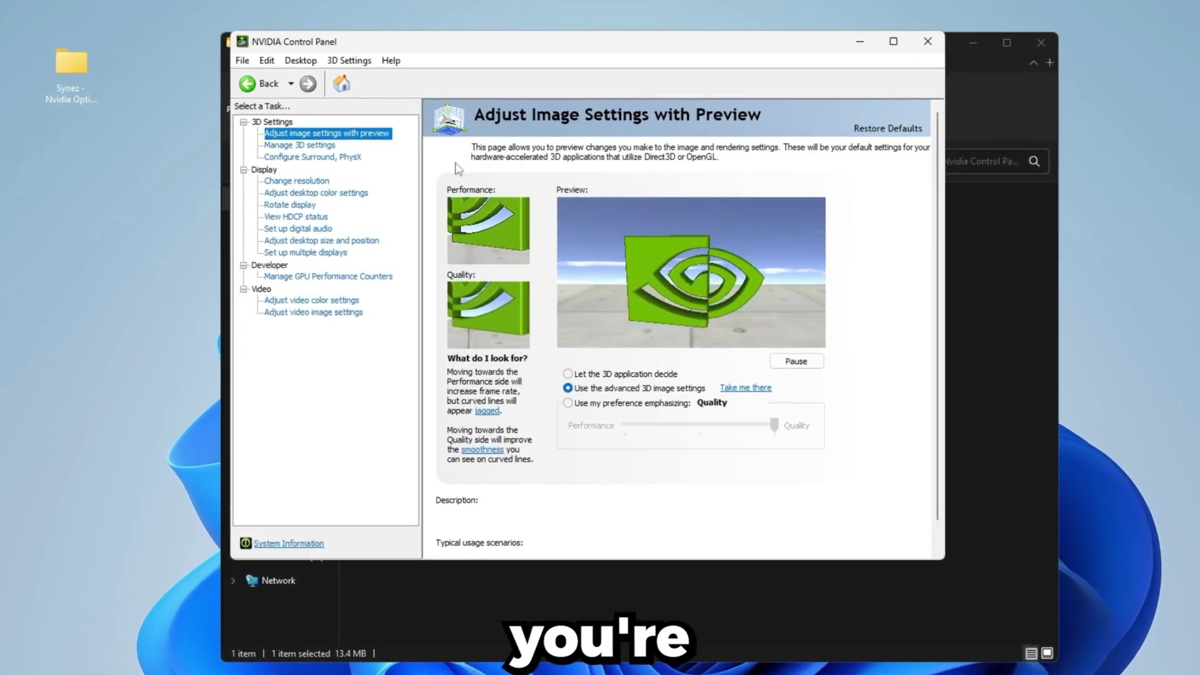
left_click(306, 61)
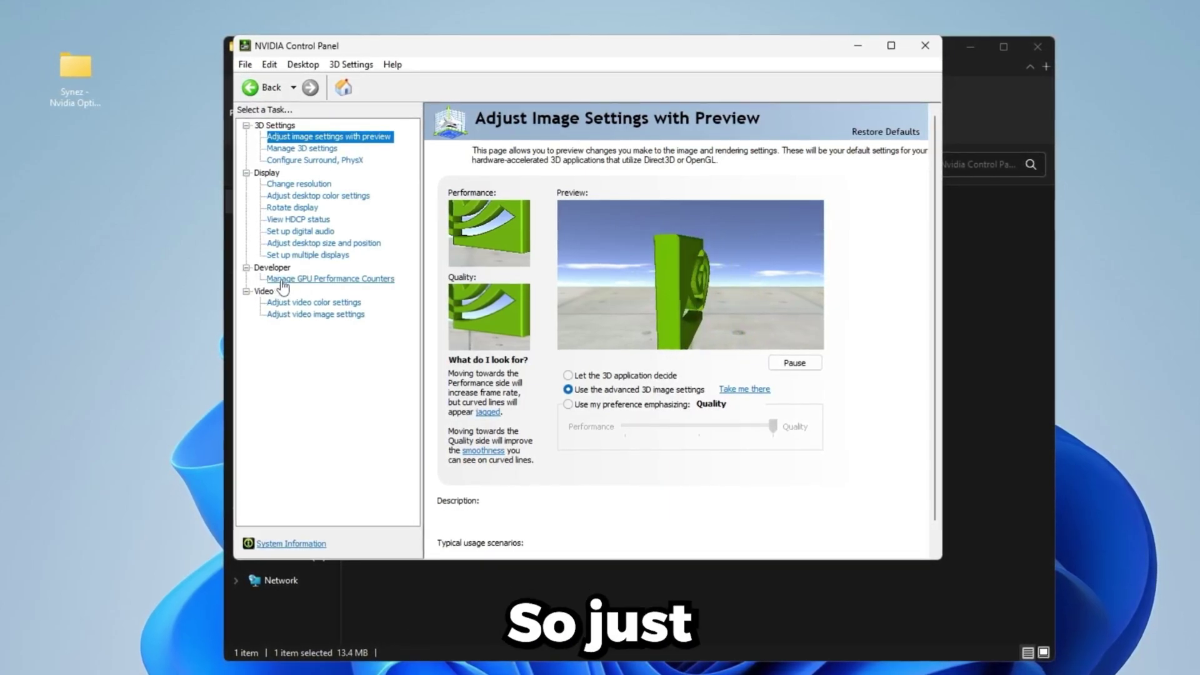
left_click(283, 279)
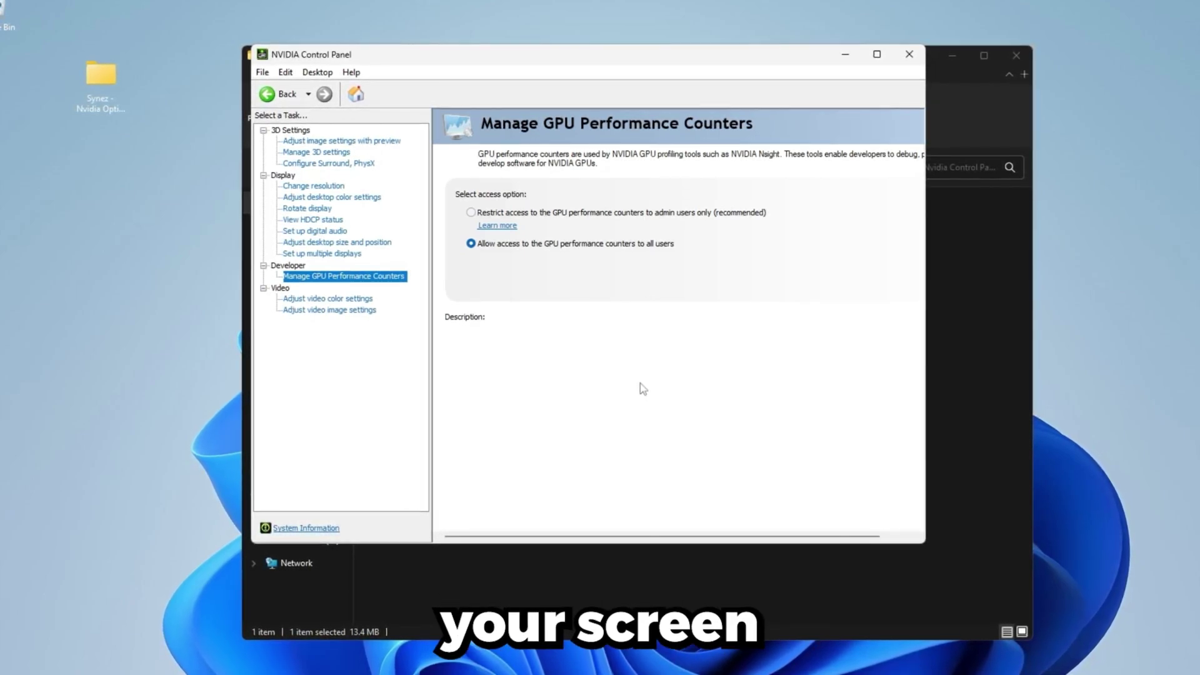
- In the global 3D settings, set OpenGL rendering GPU to NVIDIA GeForce RTX 5080
left_click(336, 154)
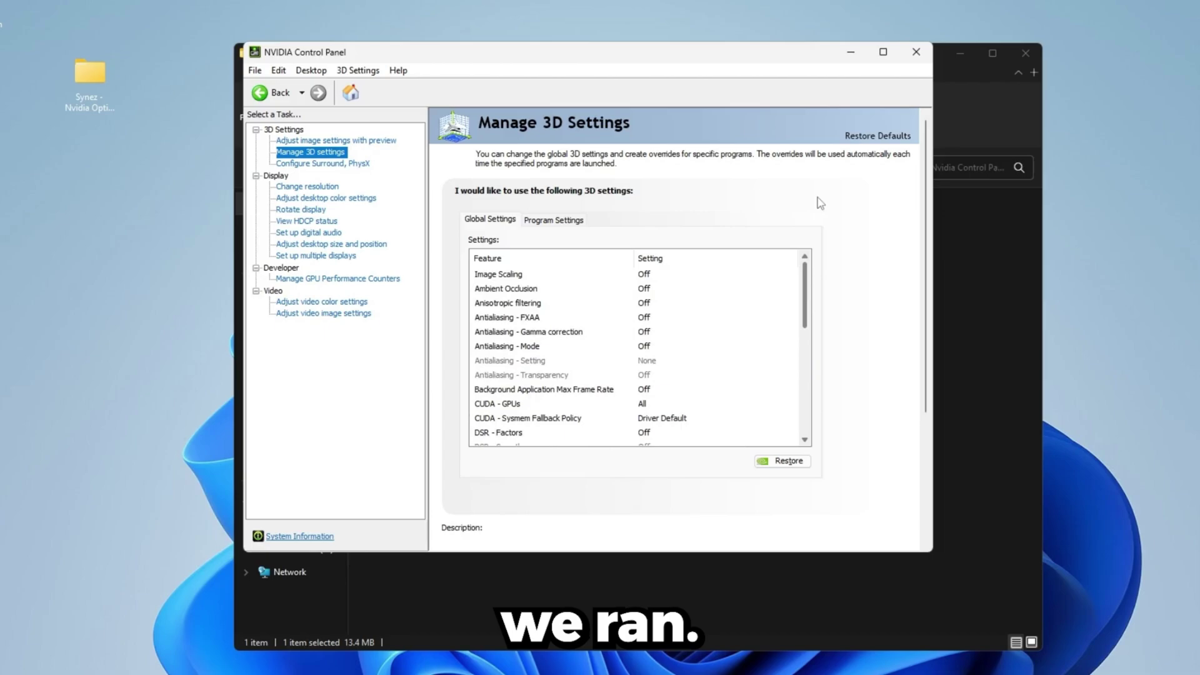
scroll(822, 243, "down", 4)
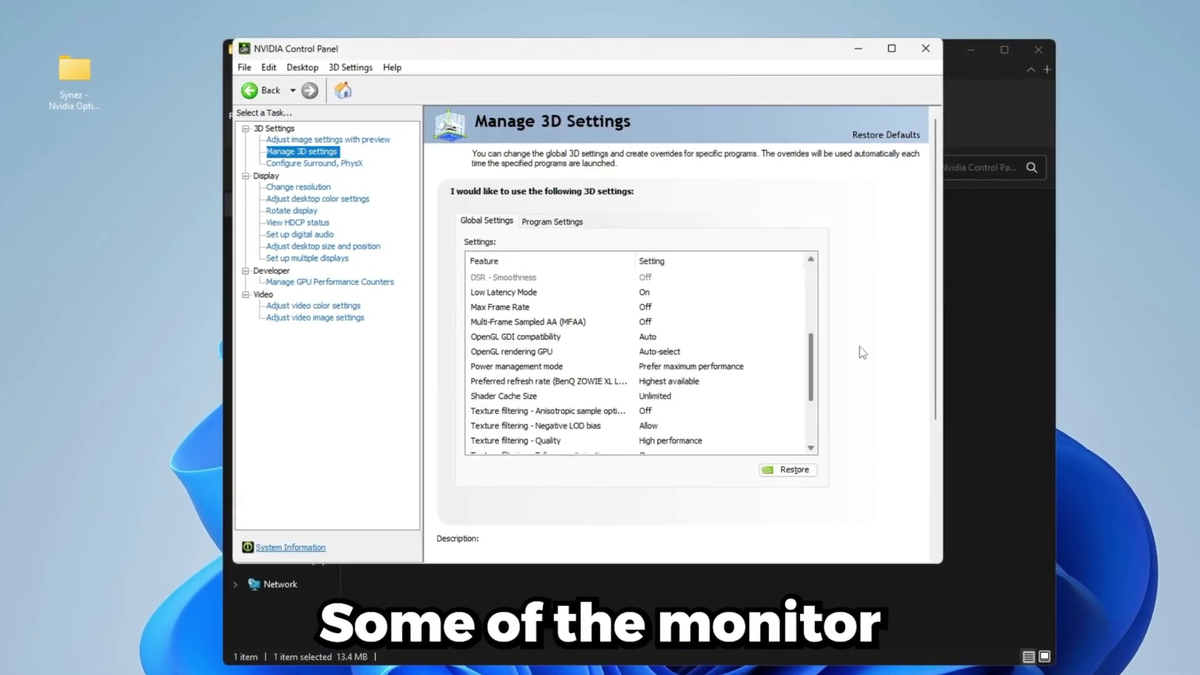
scroll(863, 355, "down", 3)
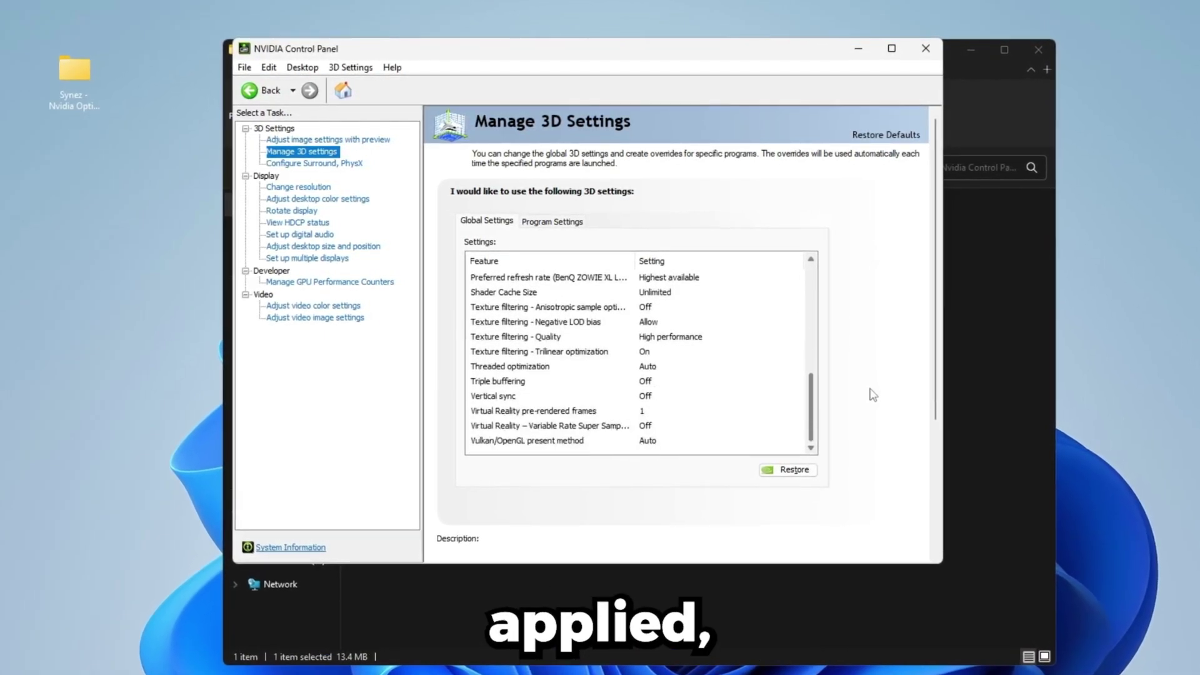
scroll(851, 375, "up", 8)
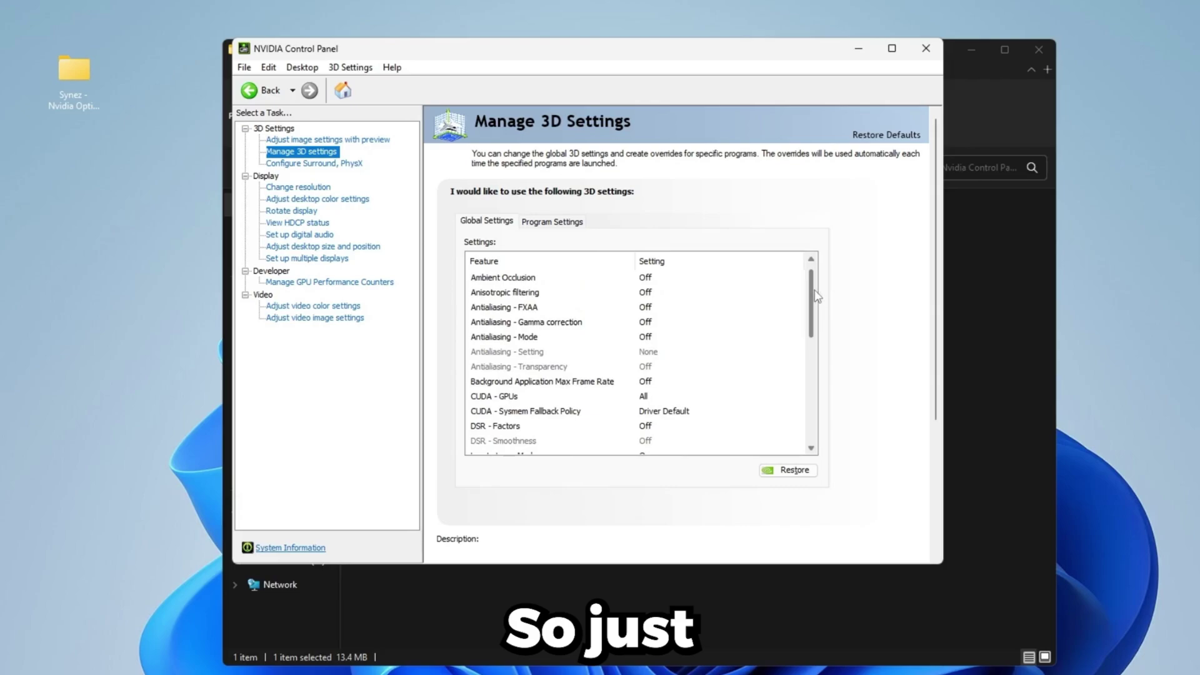
scroll(820, 326, "up", 1)
scroll(818, 304, "down", 3)
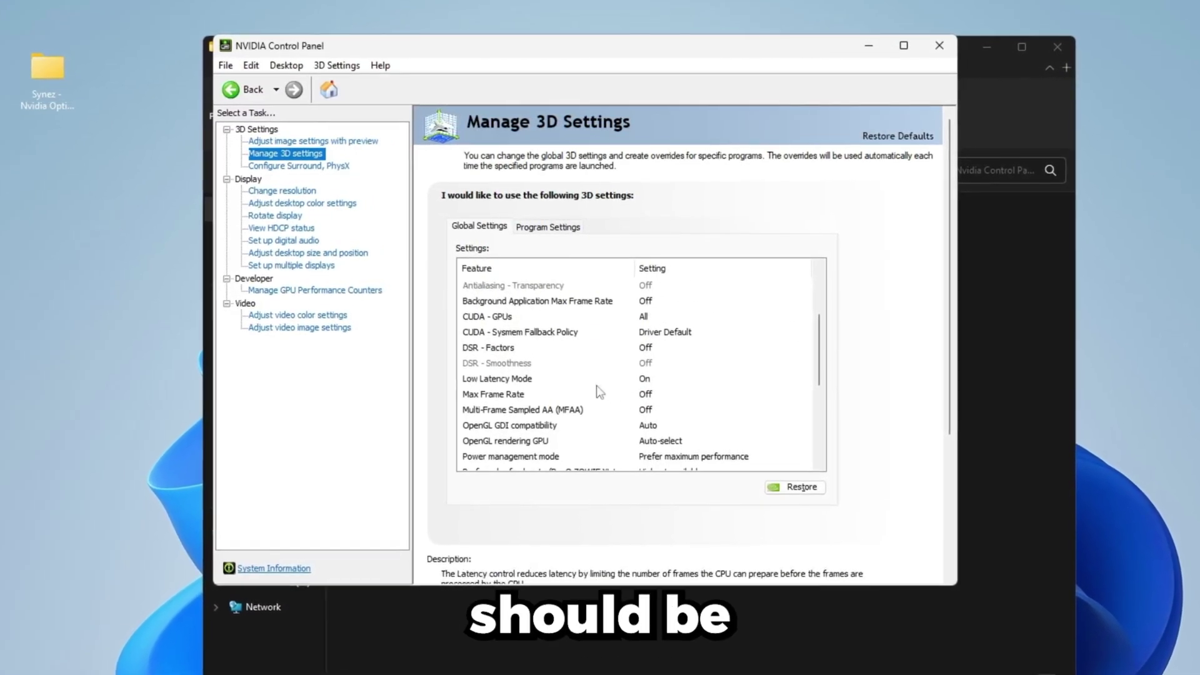
scroll(828, 368, "down", 4)
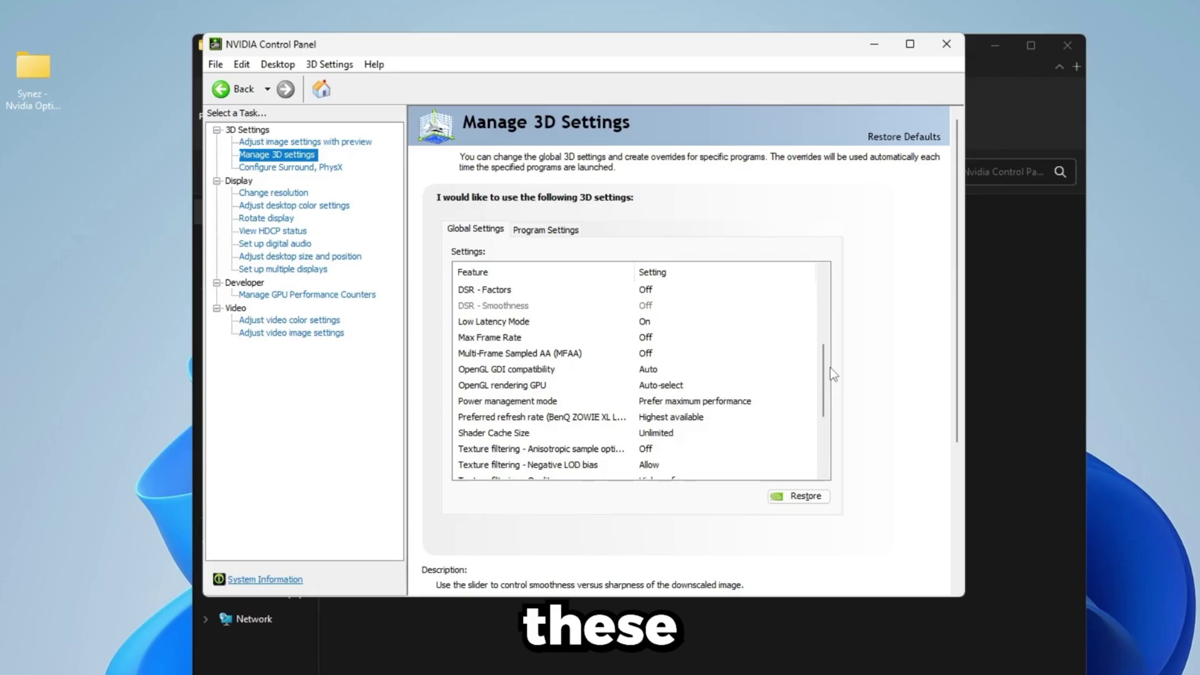
left_click(477, 390)
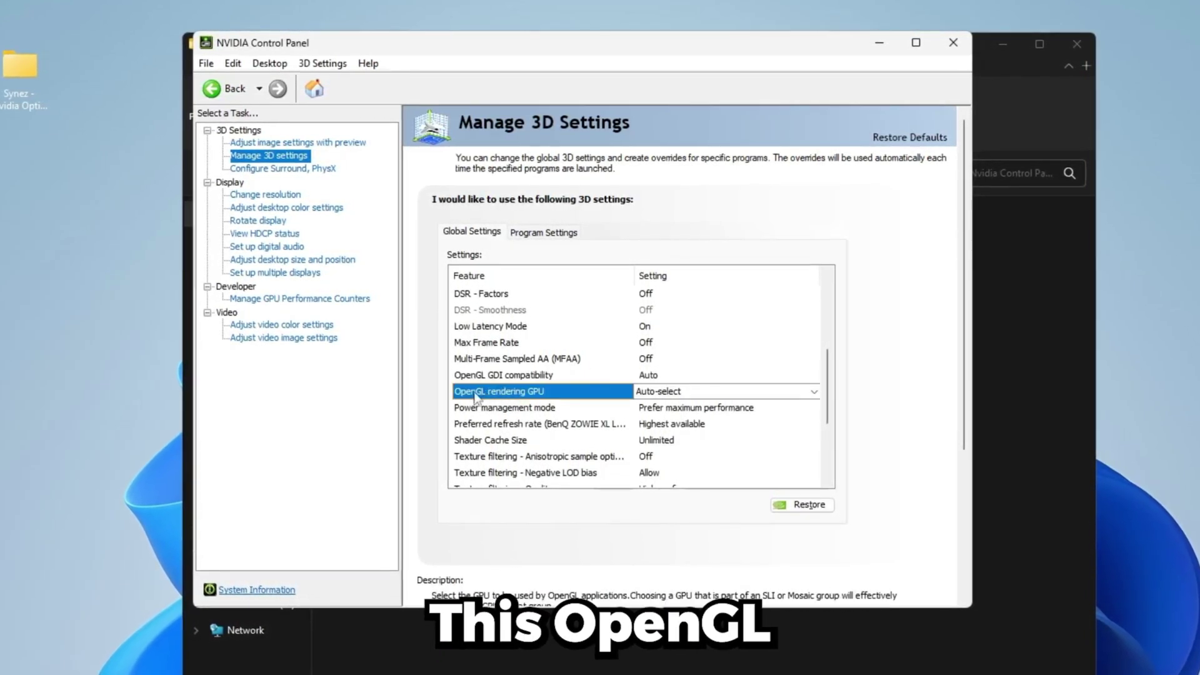
left_click(661, 394)
left_click(692, 417)
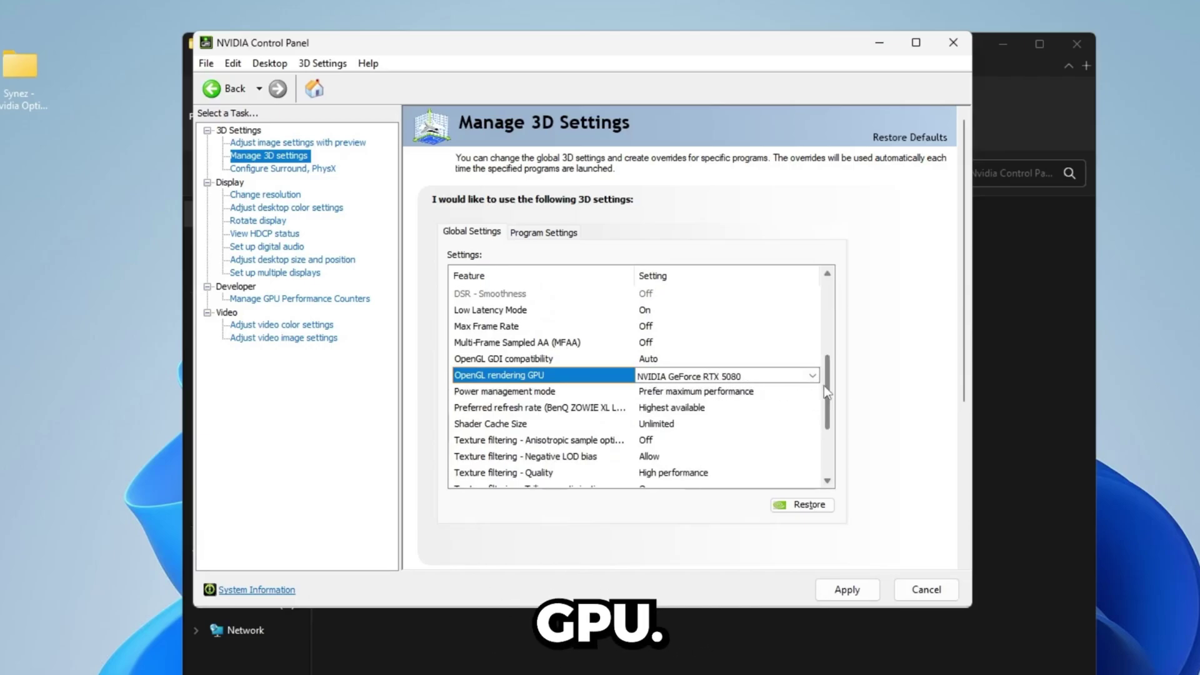
- Review the preferred refresh rate and Vertical sync settings, then apply the 3D changes
scroll(824, 391, "down", 2)
left_click(525, 343)
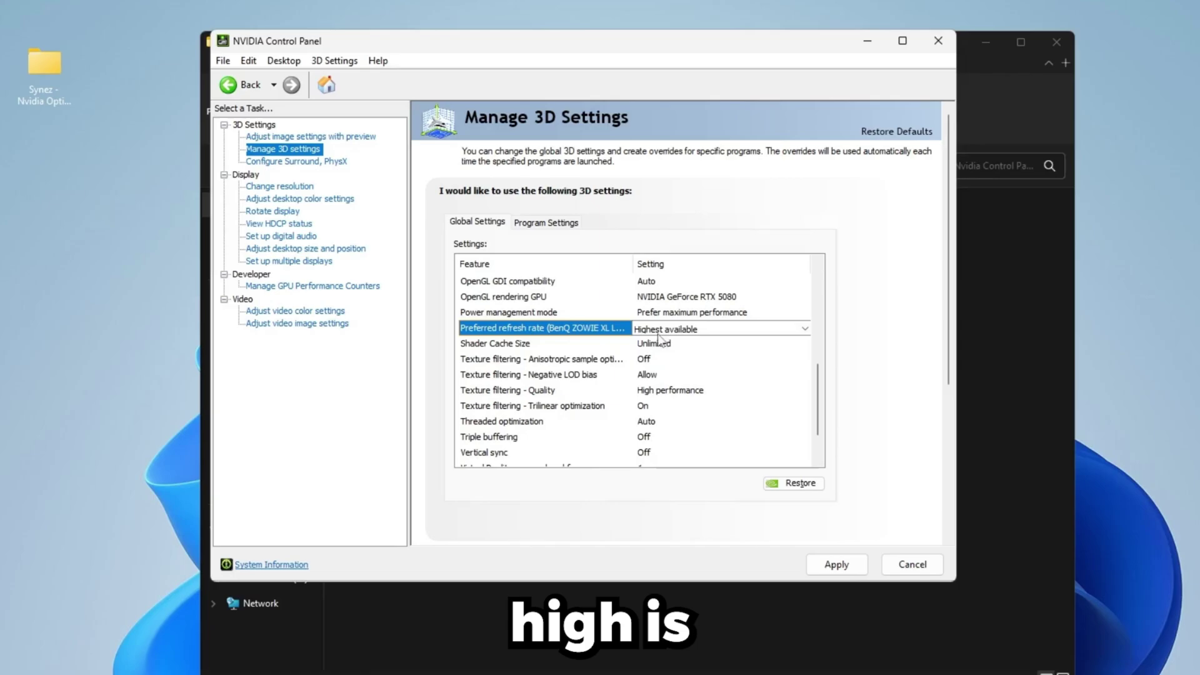
scroll(593, 375, "down", 2)
left_click(526, 405)
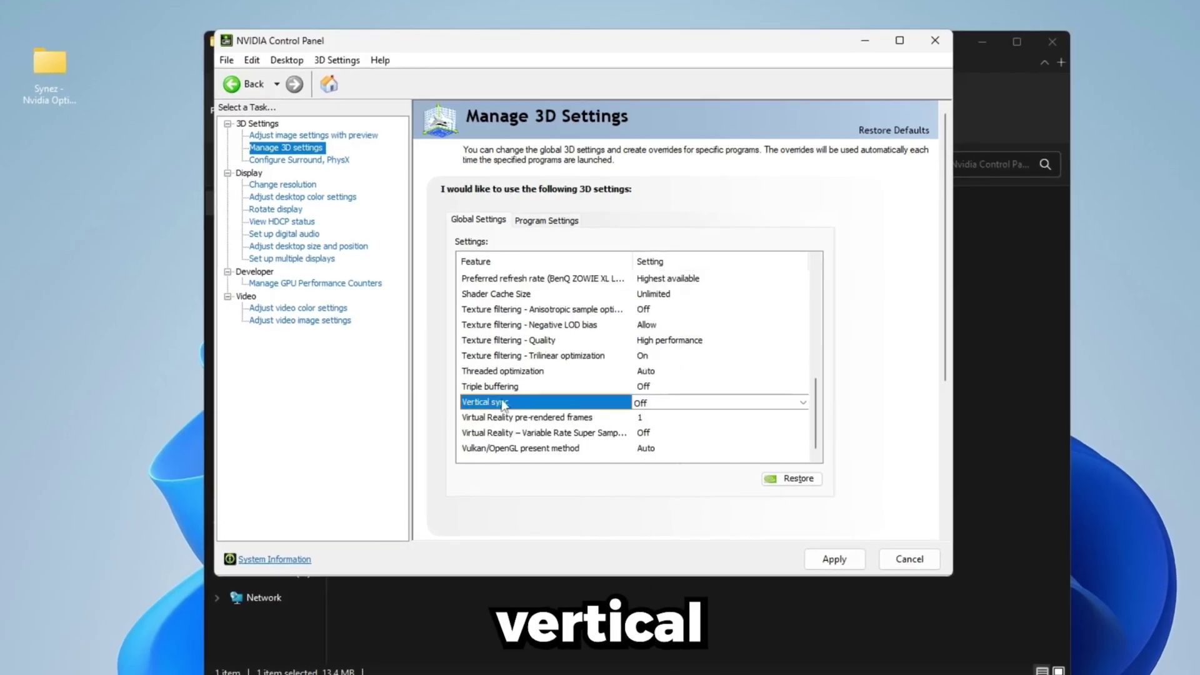
left_click(834, 559)
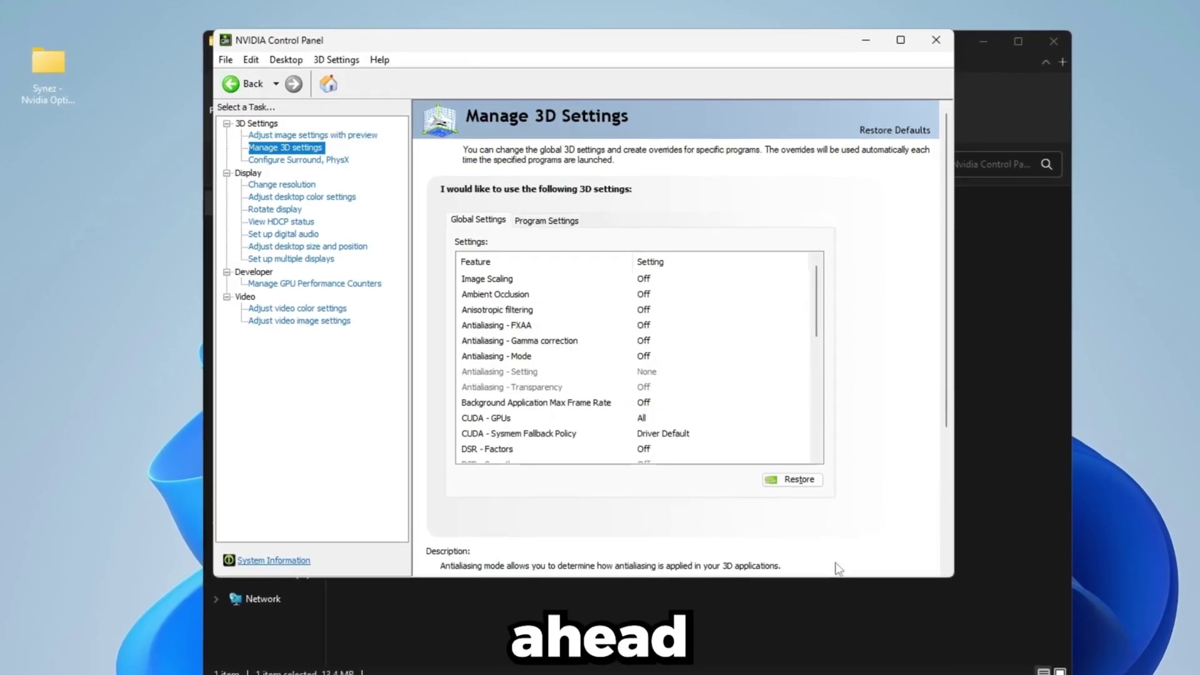
- Check the PhysX processor page, then set digital vibrance to 50% for the BenQ ZOWIE display
left_click(268, 160)
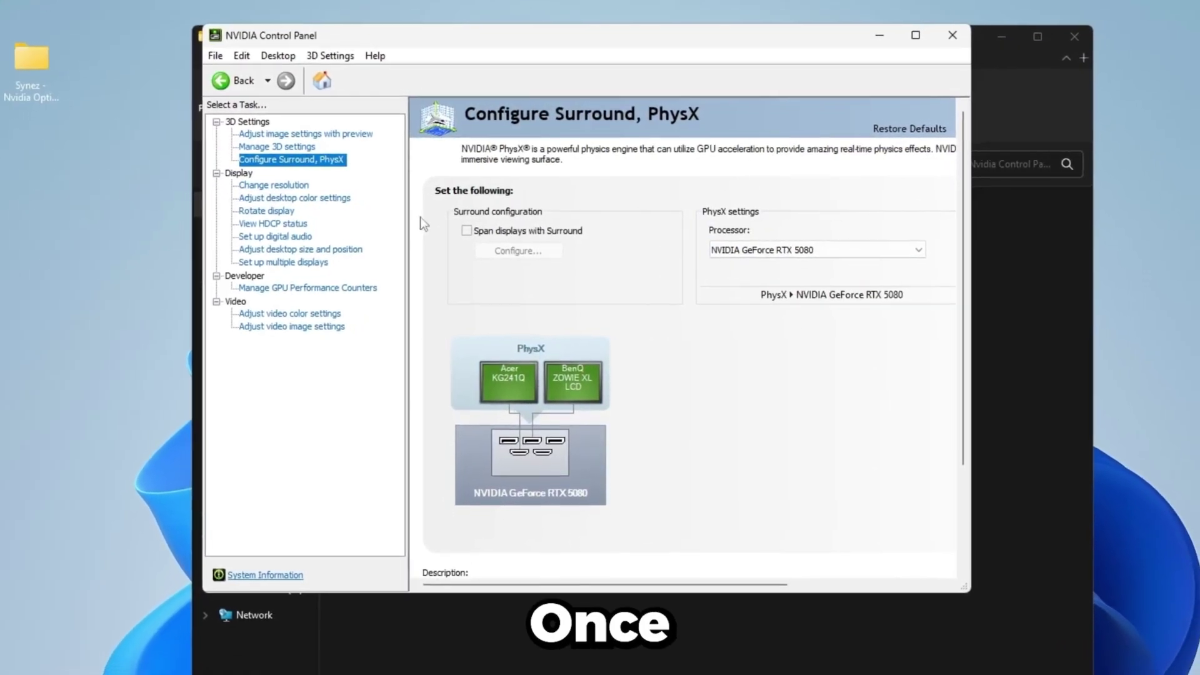
left_click(315, 199)
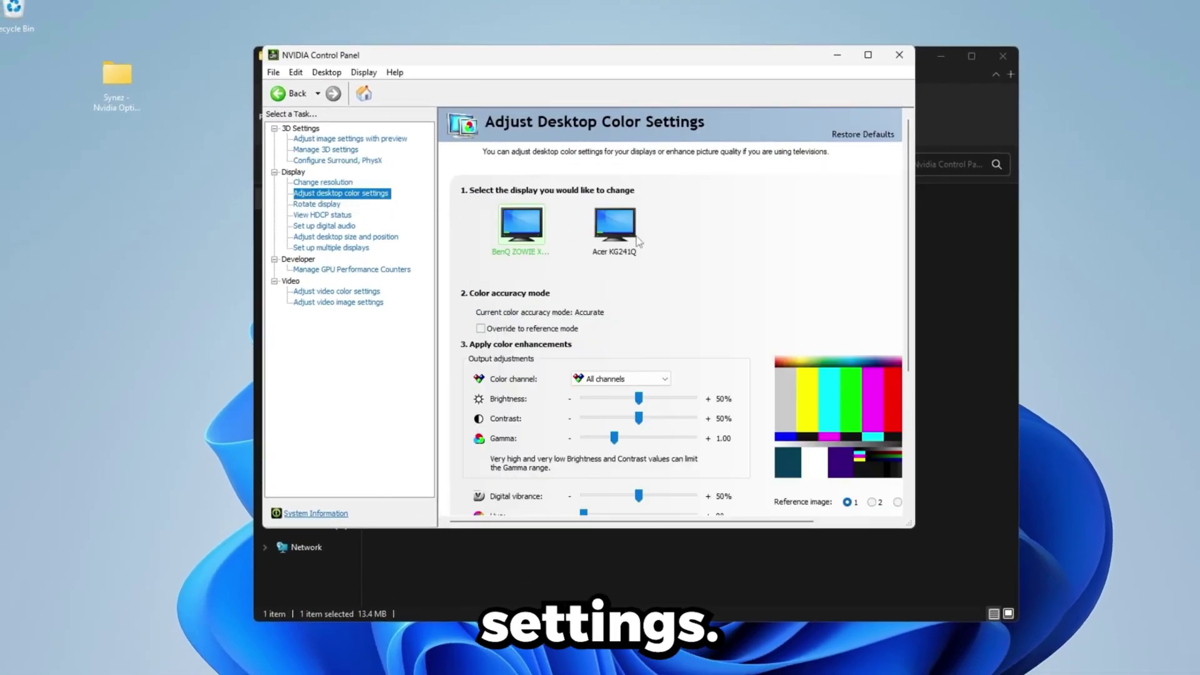
scroll(909, 261, "down", 2)
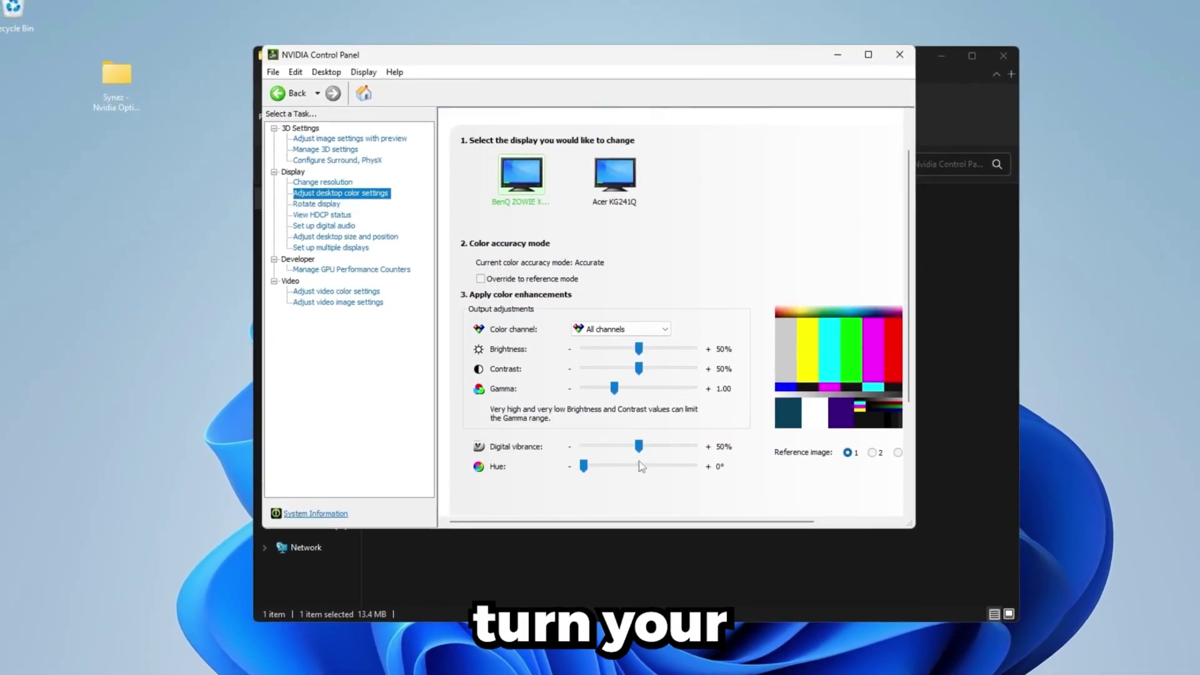
left_click_drag(640, 448, 649, 451)
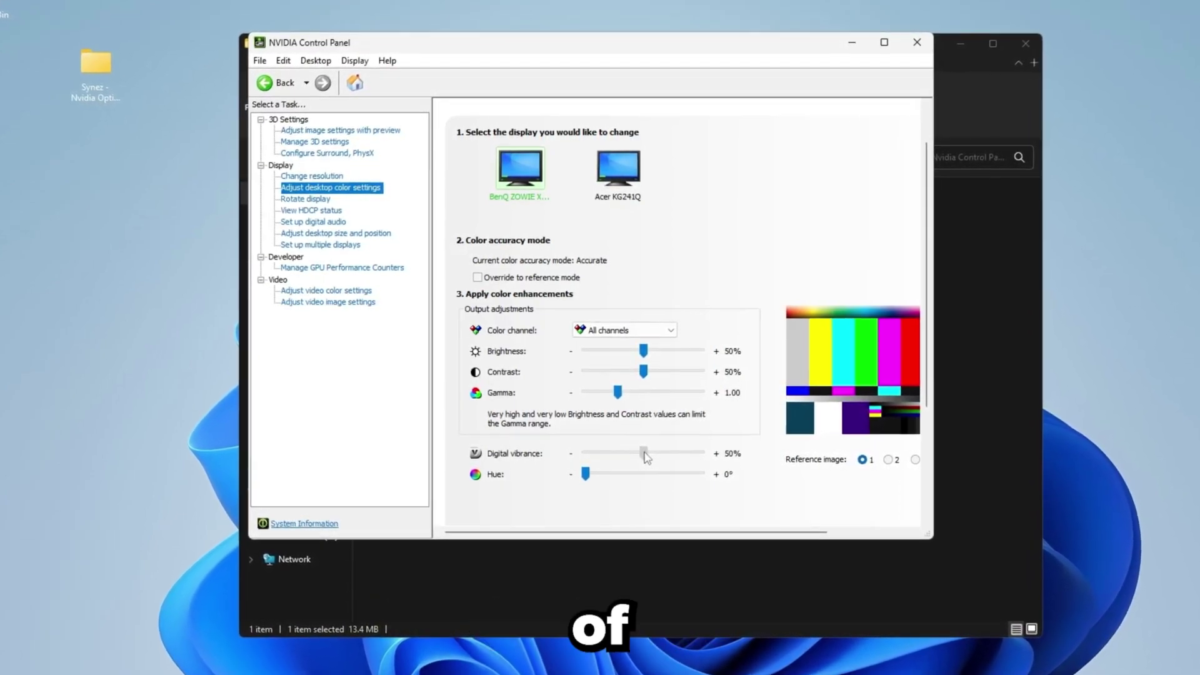
left_click_drag(650, 454, 707, 459)
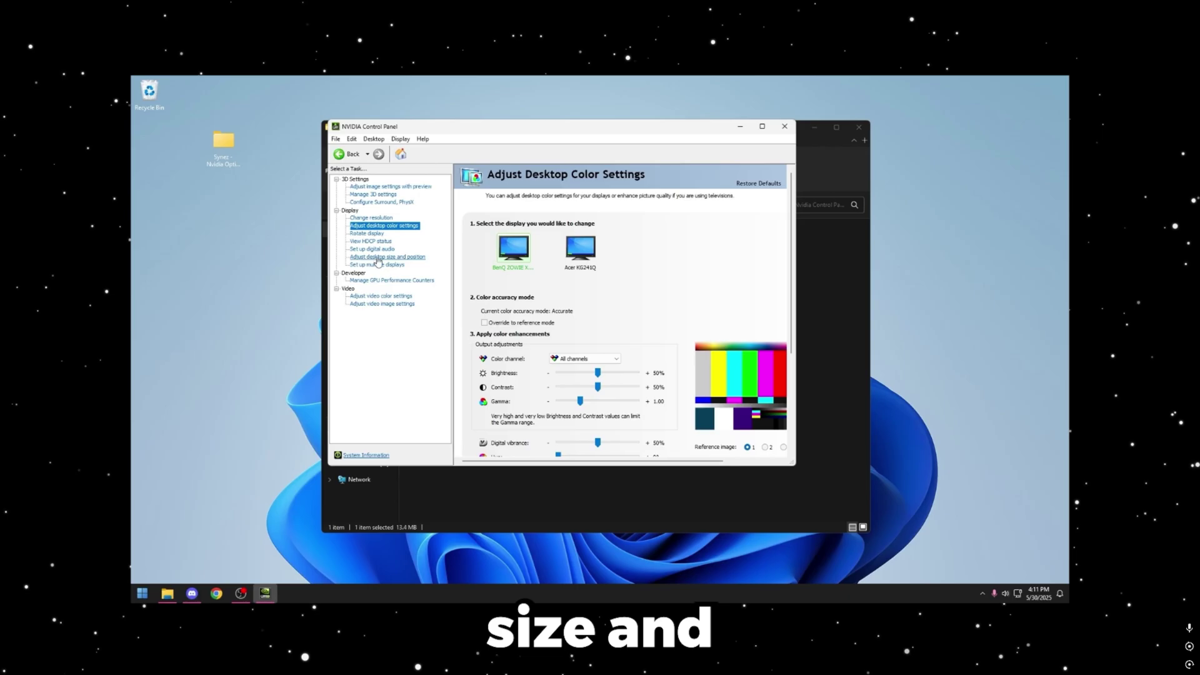
- Review the desktop size and position scaling options, revisit GPU performance counters, then view video colour settings
left_click(377, 259)
scroll(513, 237, "down", 1)
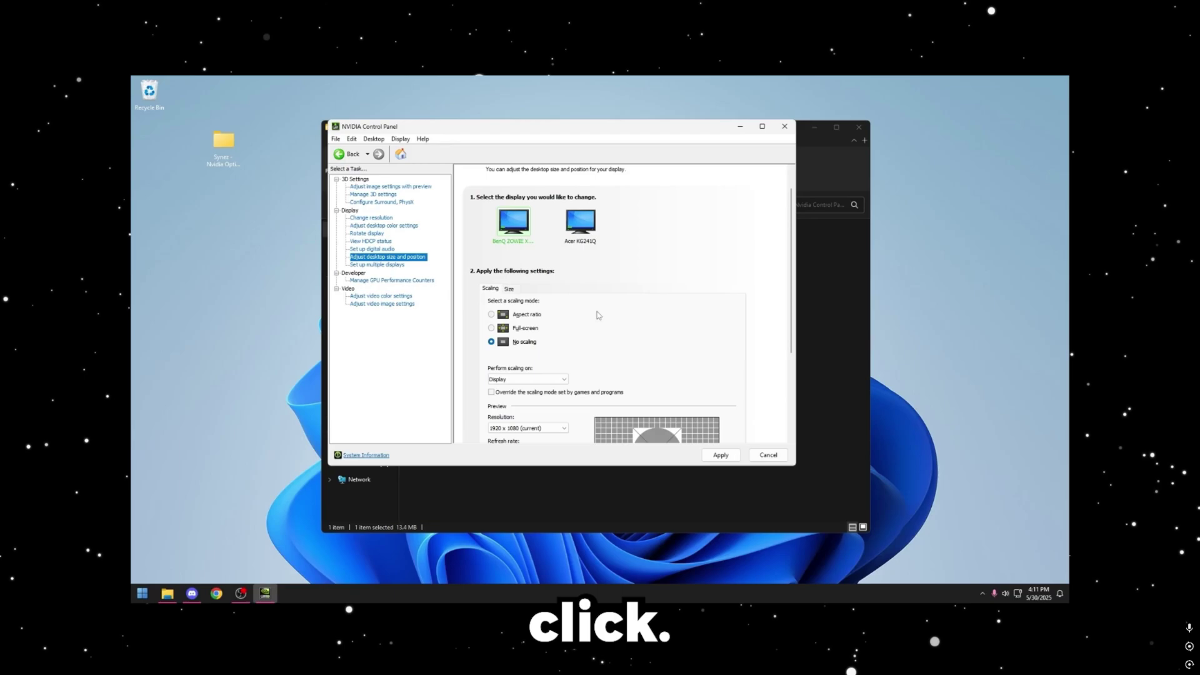
scroll(579, 394, "down", 1)
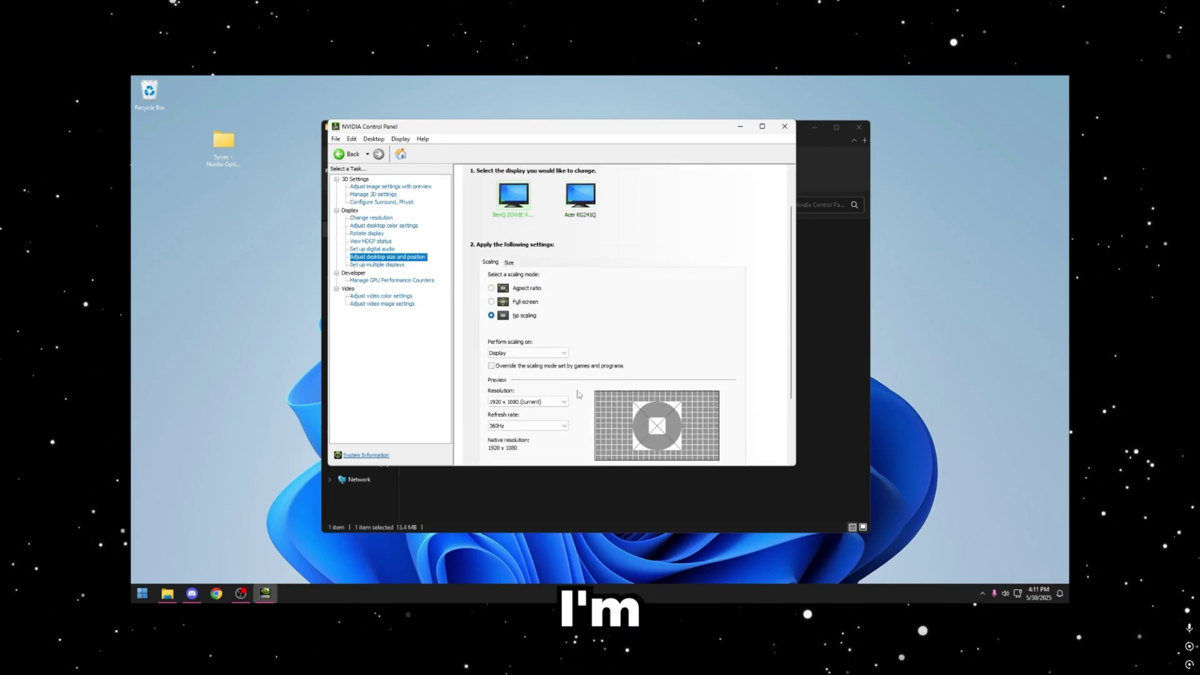
left_click(373, 281)
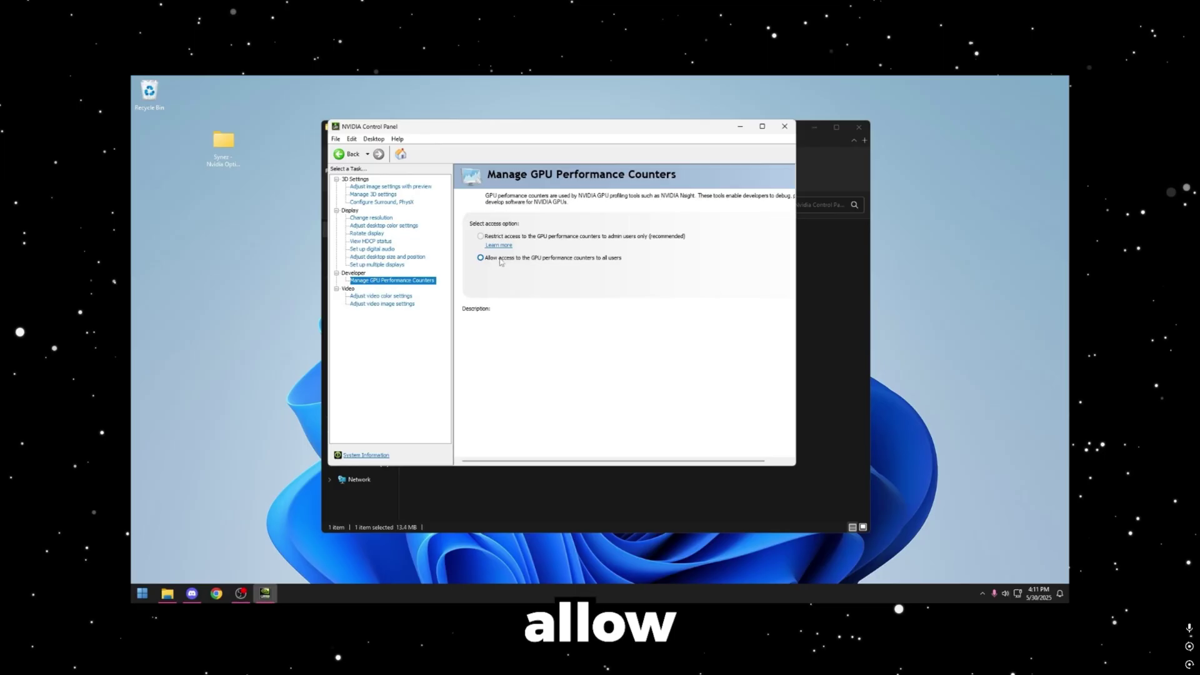
left_click(352, 296)
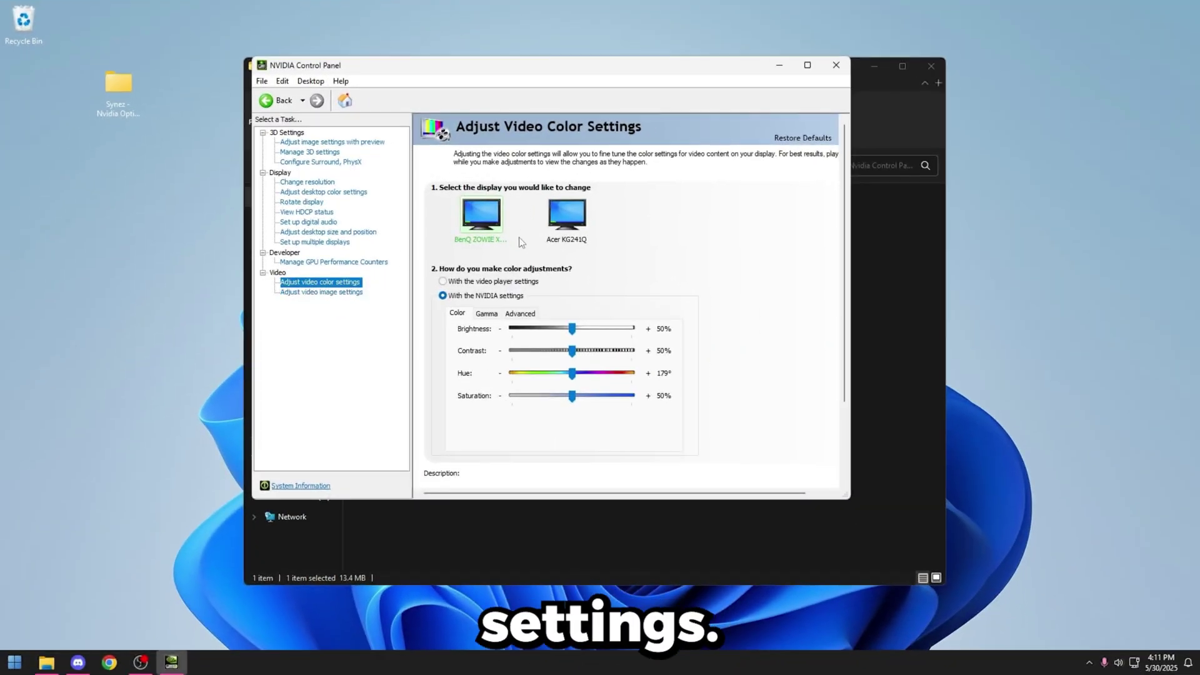
- Keep the video dynamic range at Full (0-255) in the advanced video colour options
left_click(518, 314)
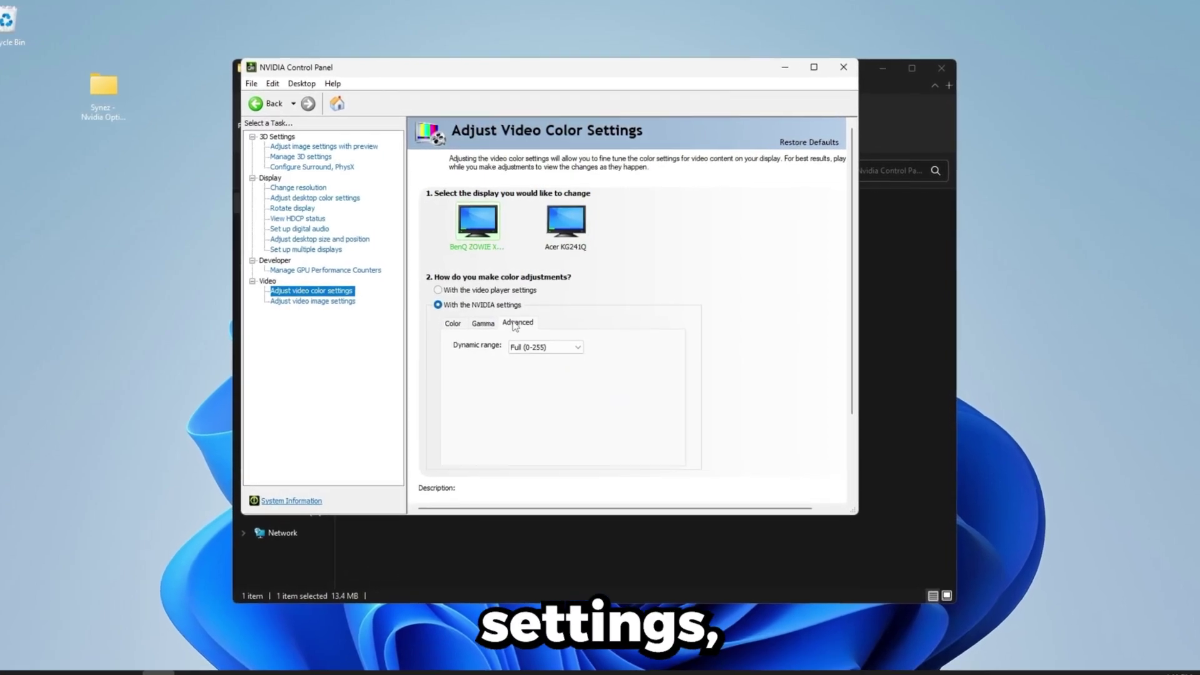
left_click(532, 348)
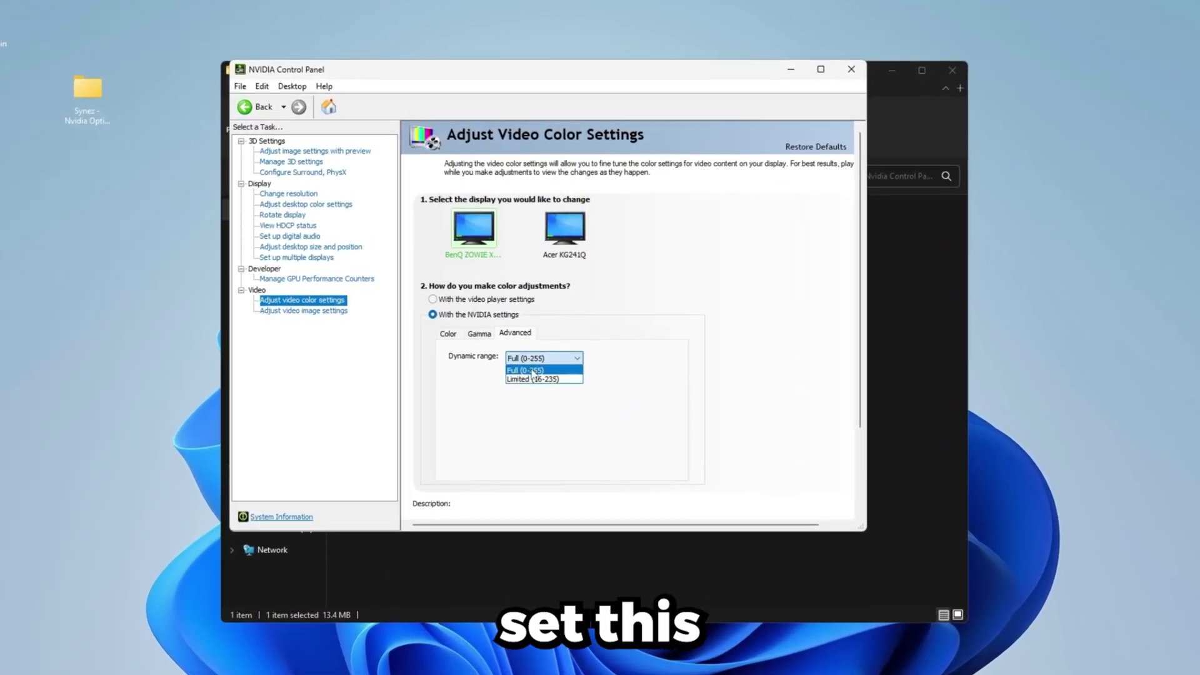
left_click(528, 367)
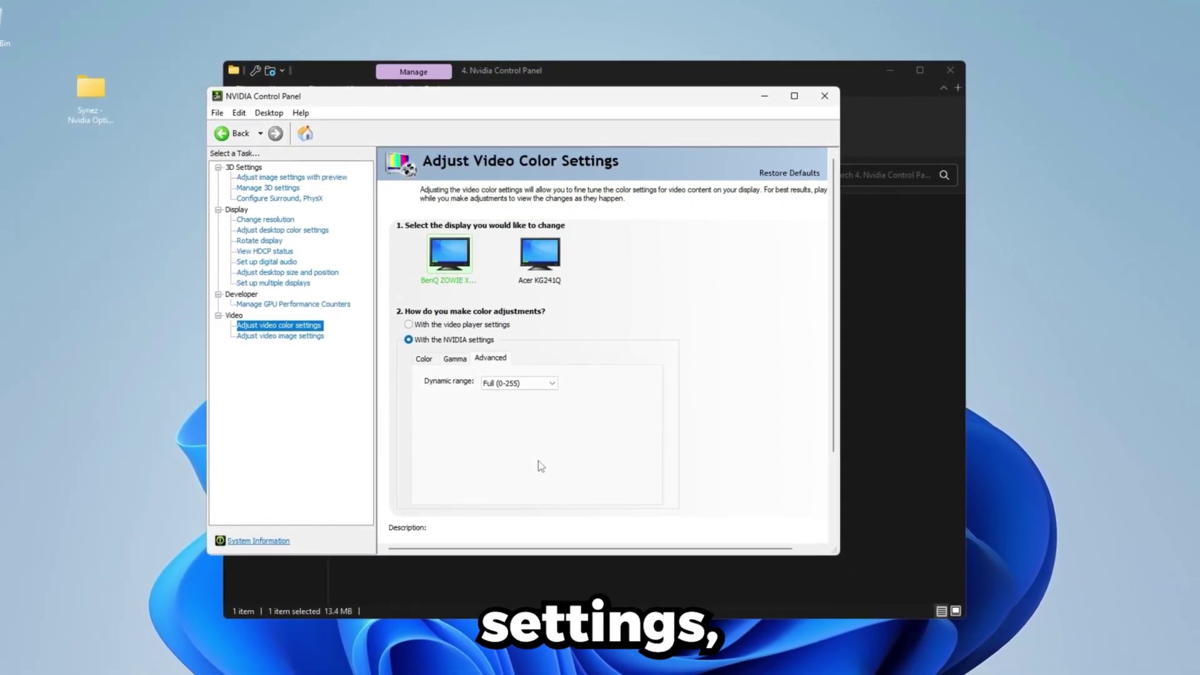
- Close NVIDIA Control Panel and run MSI_util_v3 from the 5. MSI Utility folder
left_click(828, 97)
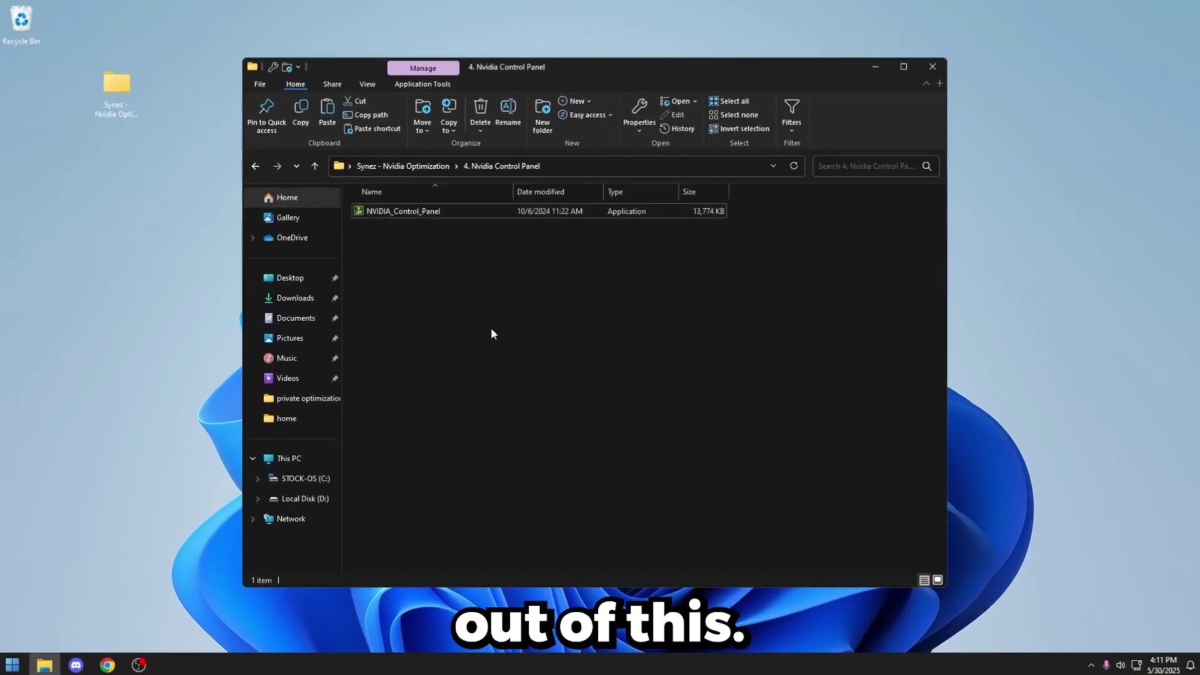
key("alt+Up")
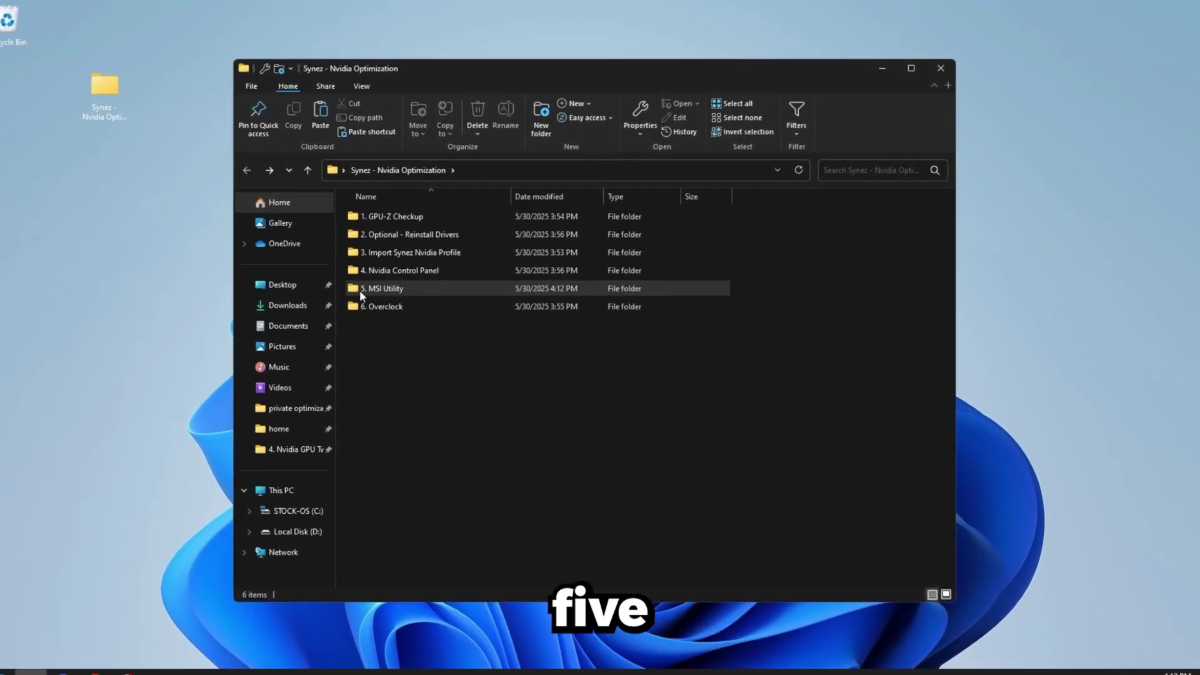
double_click(408, 295)
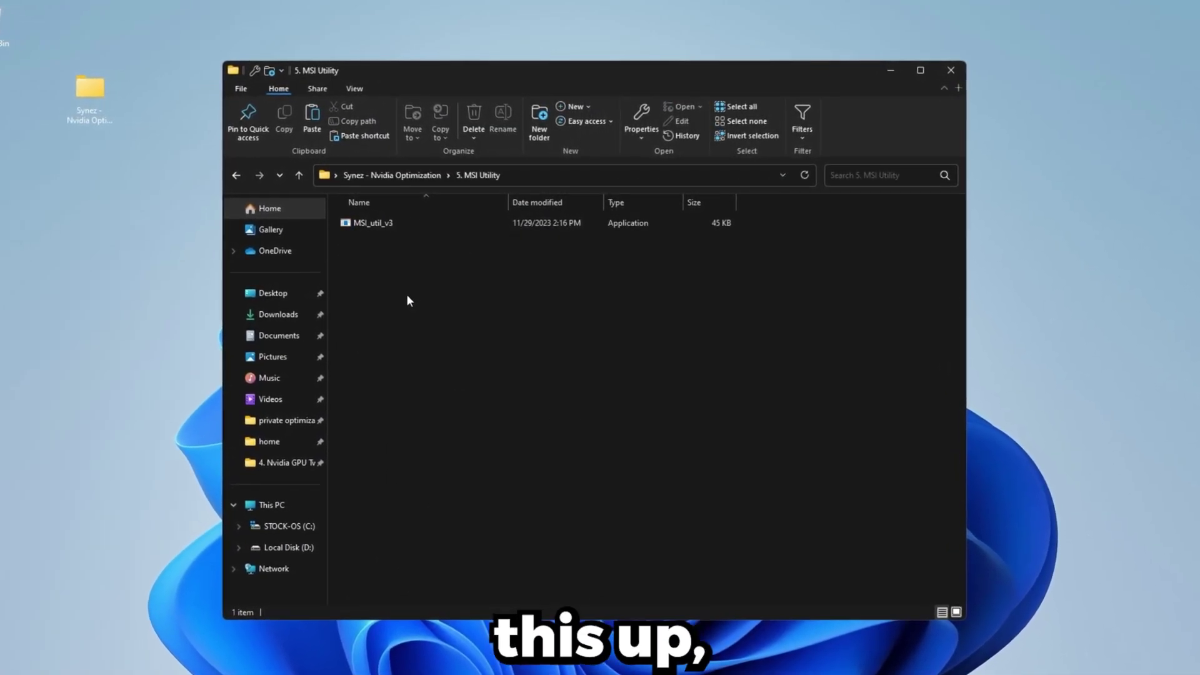
left_click(366, 227)
double_click(367, 227)
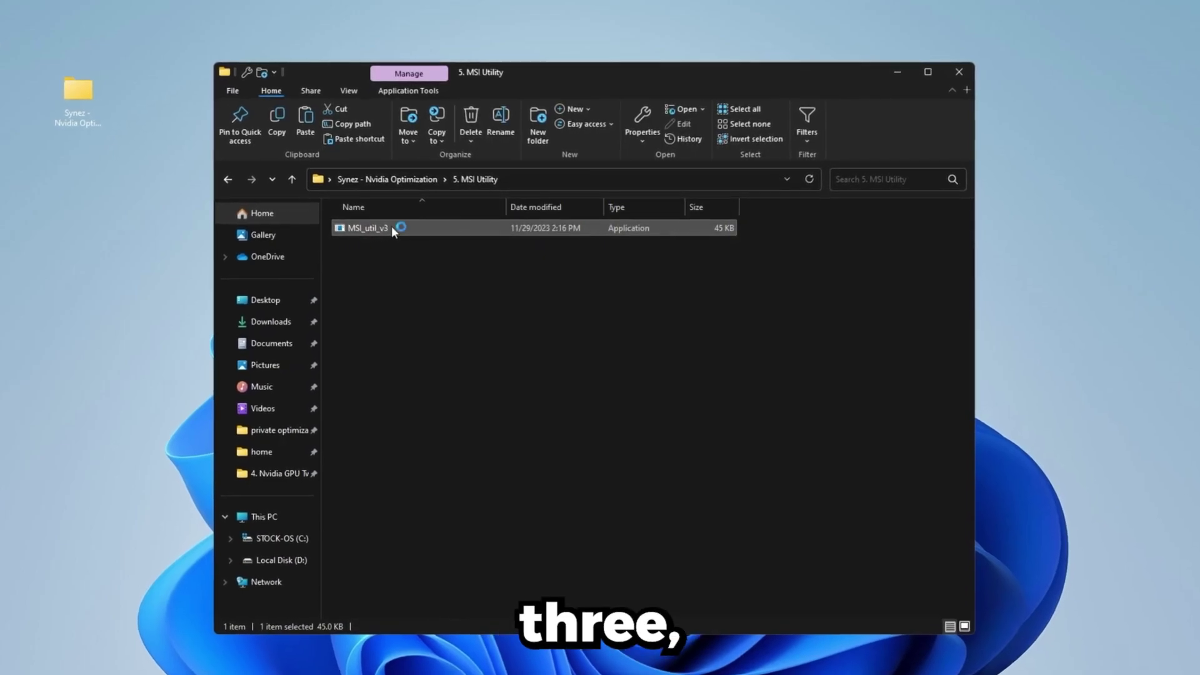
- Confirm MSI mode is enabled for the NVIDIA GeForce RTX 5080, then close the utility
left_click_drag(251, 154, 401, 77)
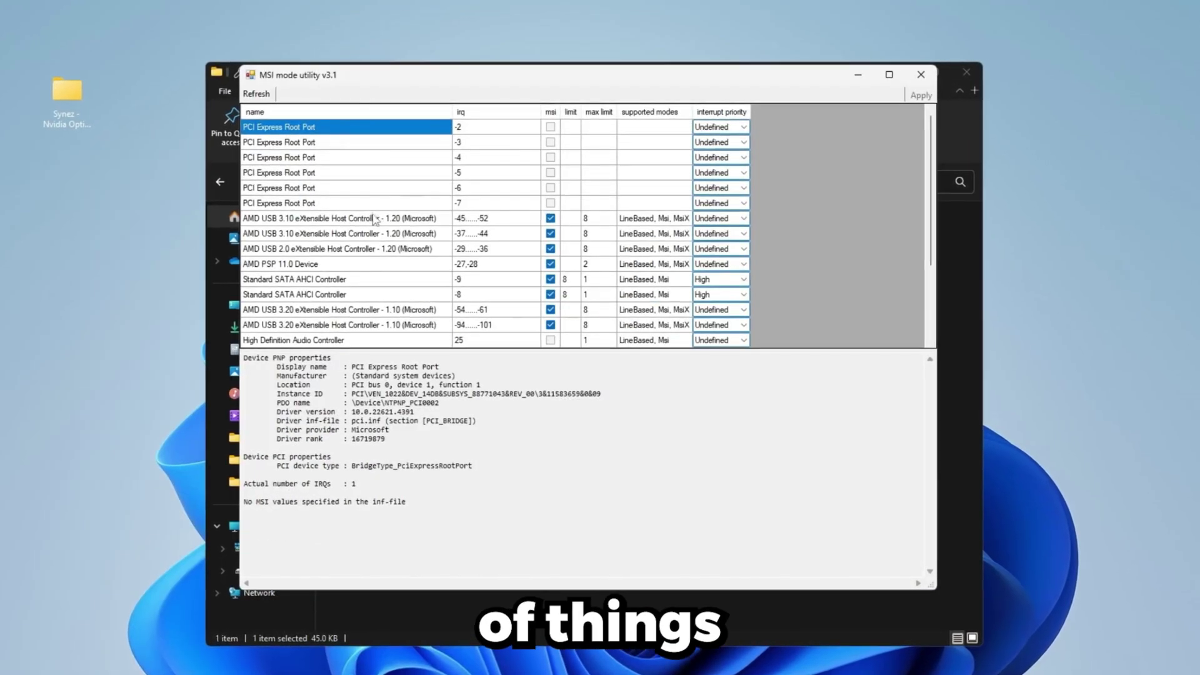
scroll(261, 254, "down", 3)
left_click(293, 248)
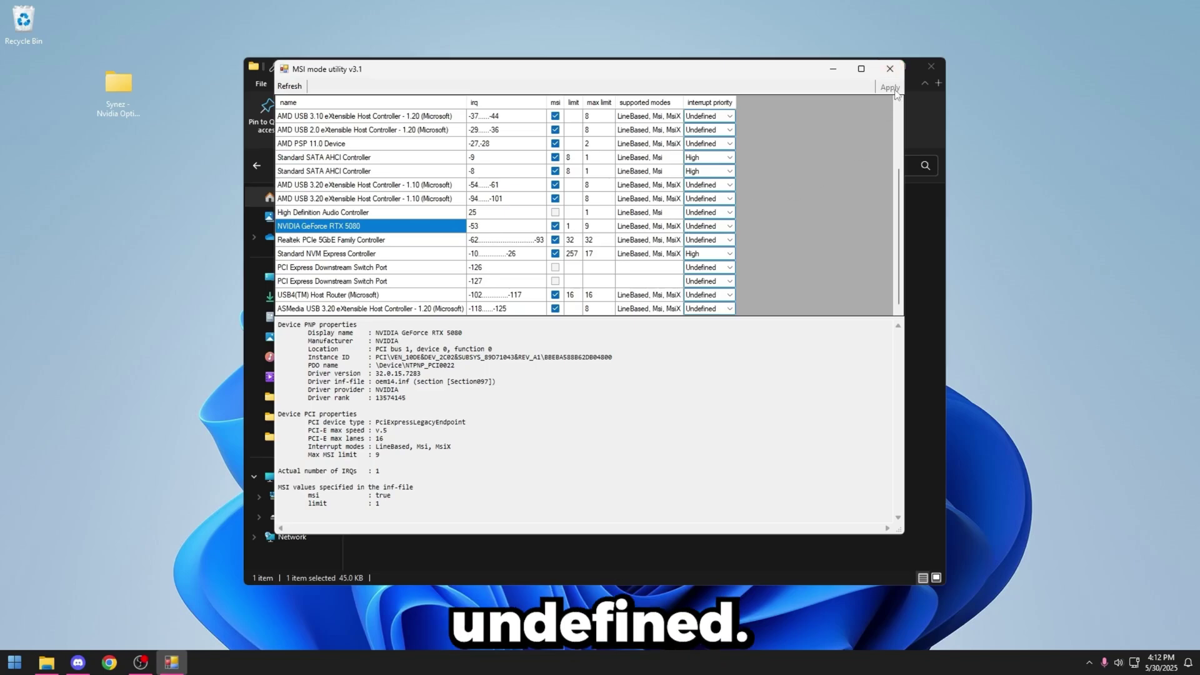
left_click_drag(475, 69, 445, 71)
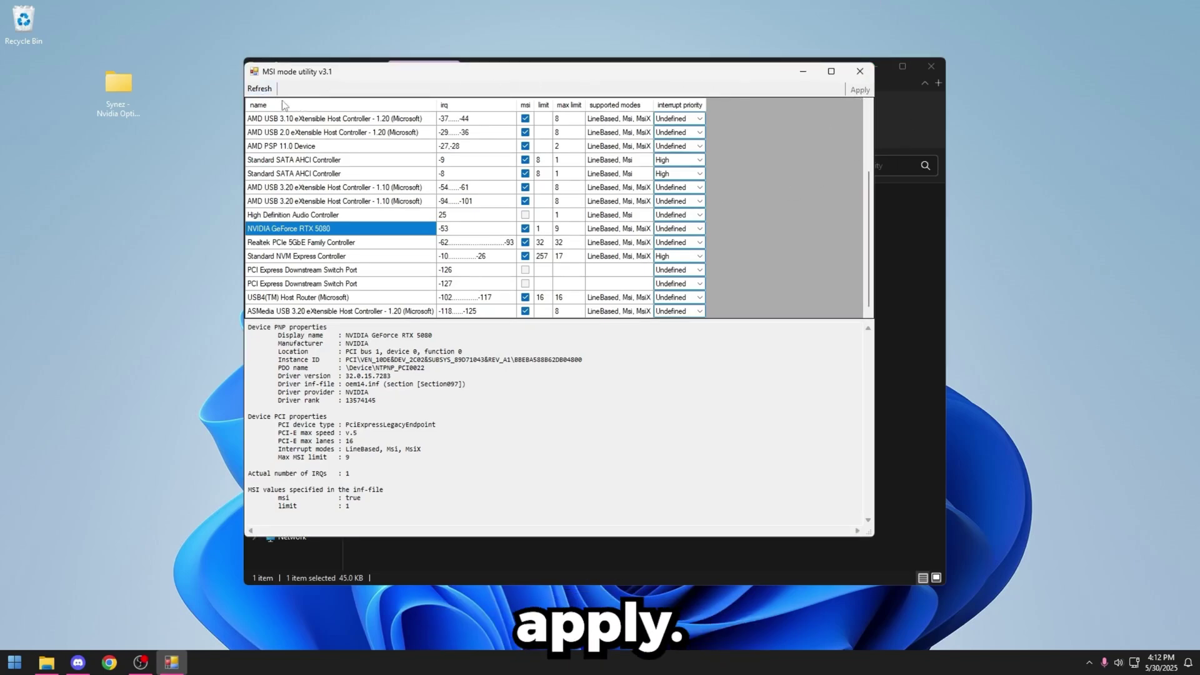
left_click(270, 91)
scroll(405, 189, "down", 3)
left_click(379, 232)
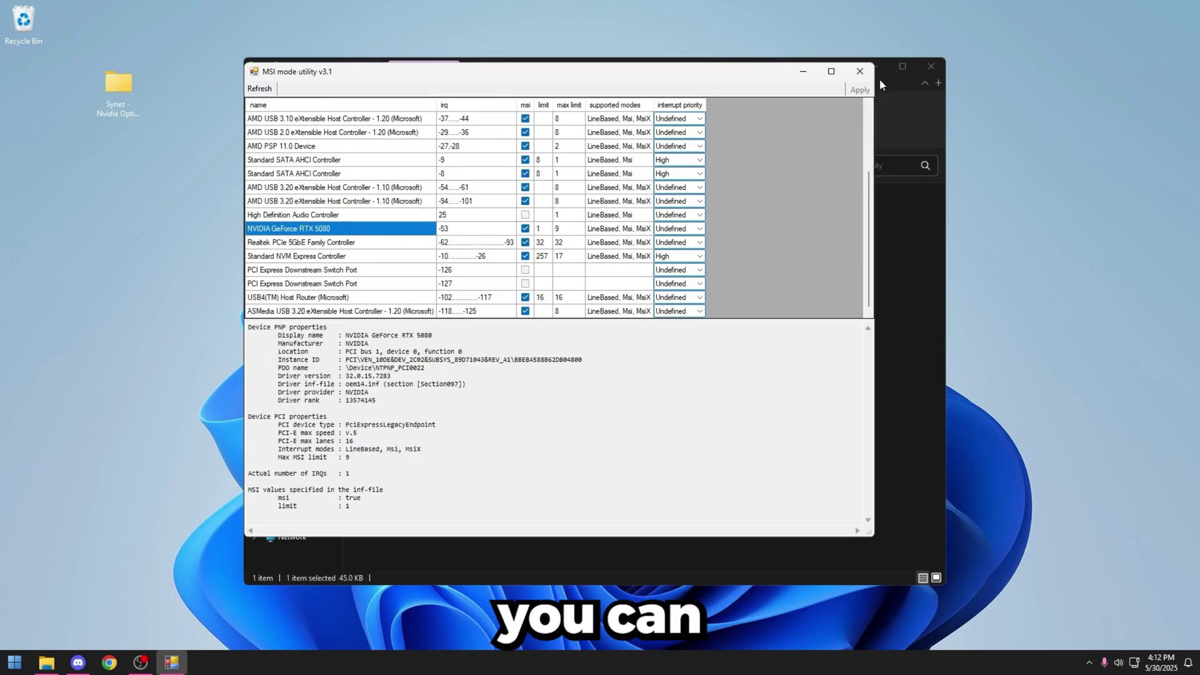
left_click(860, 71)
- Install MSI Afterburner alone in English with default location and folder, then launch it
key("alt+Up")
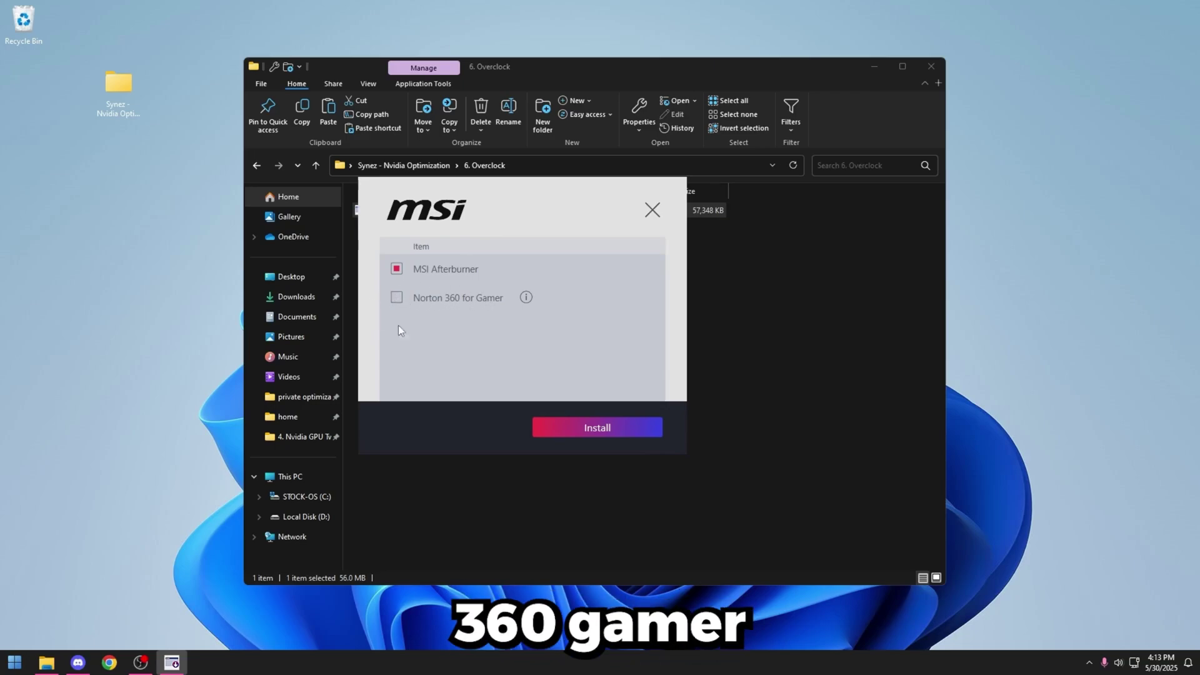
left_click(576, 429)
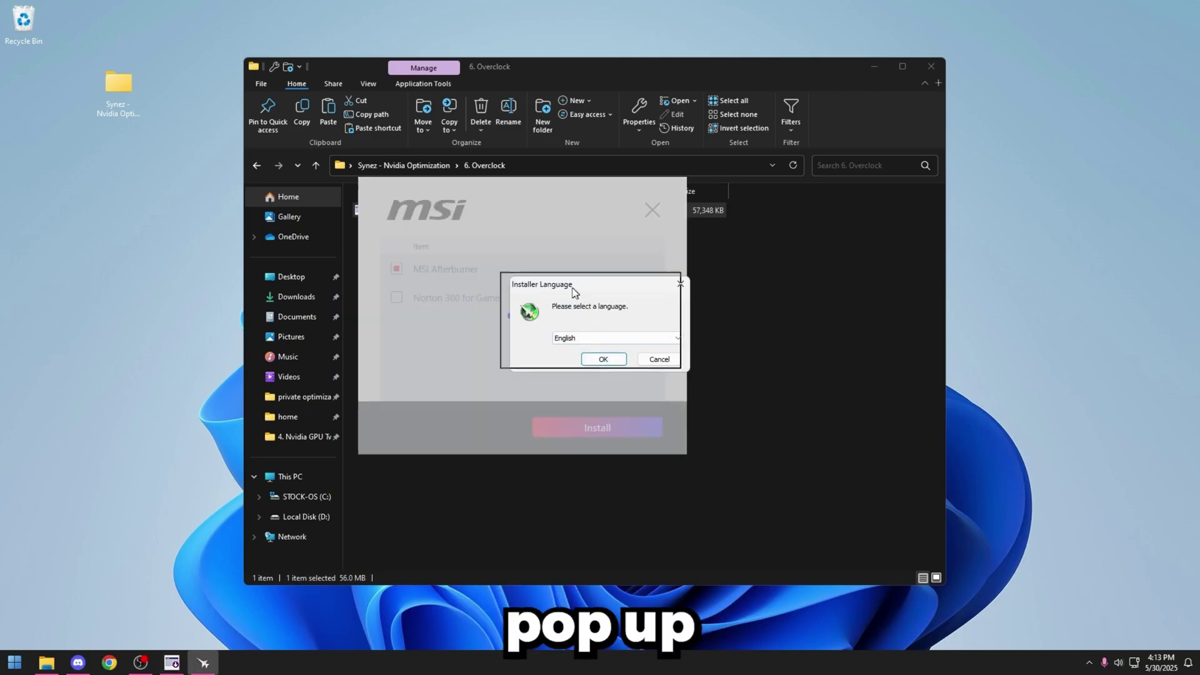
left_click(603, 359)
left_click(668, 431)
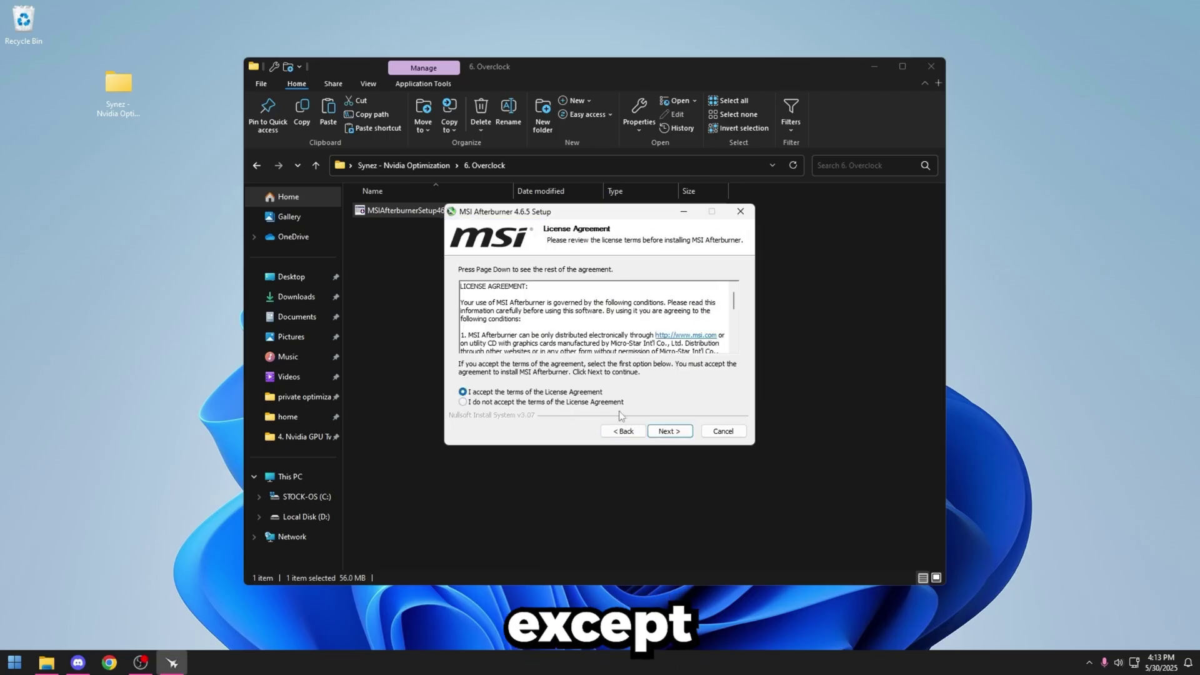
left_click(669, 431)
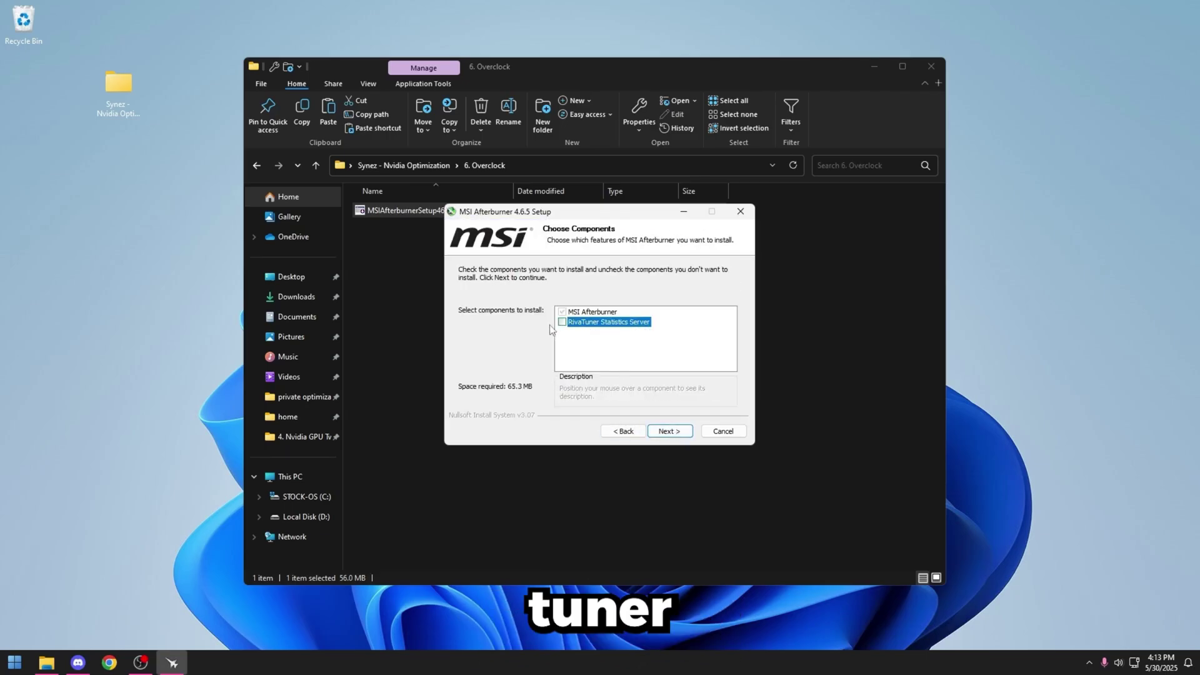
left_click(679, 436)
left_click(679, 436)
left_click(679, 435)
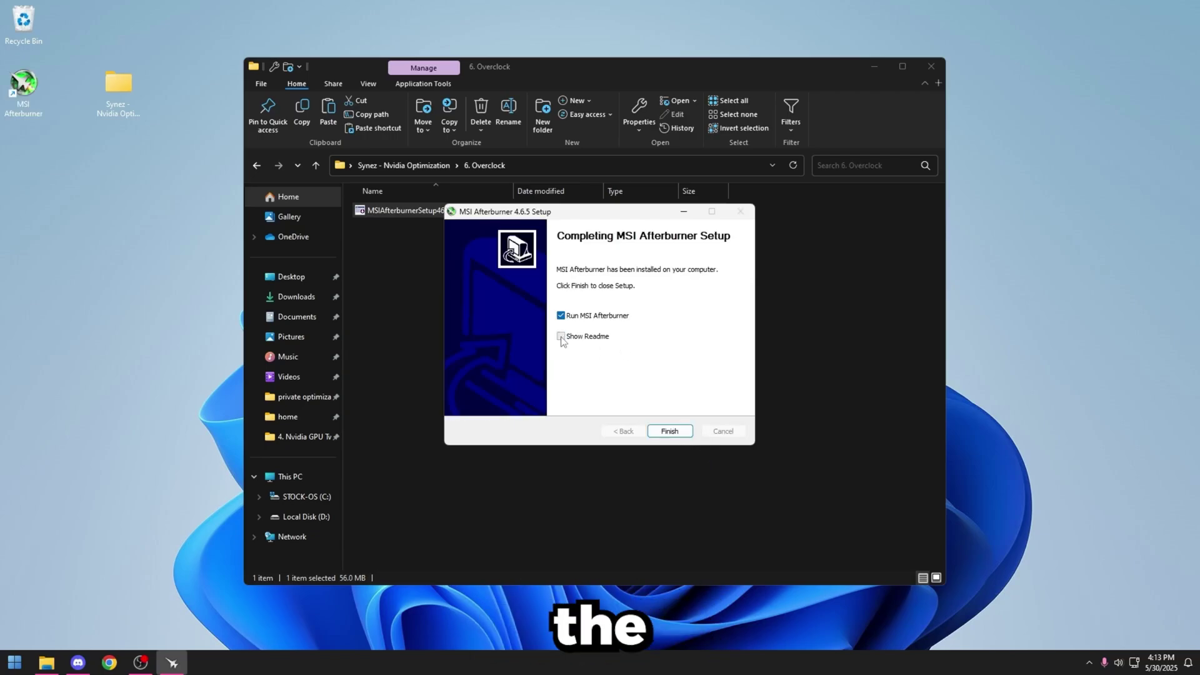
left_click(669, 432)
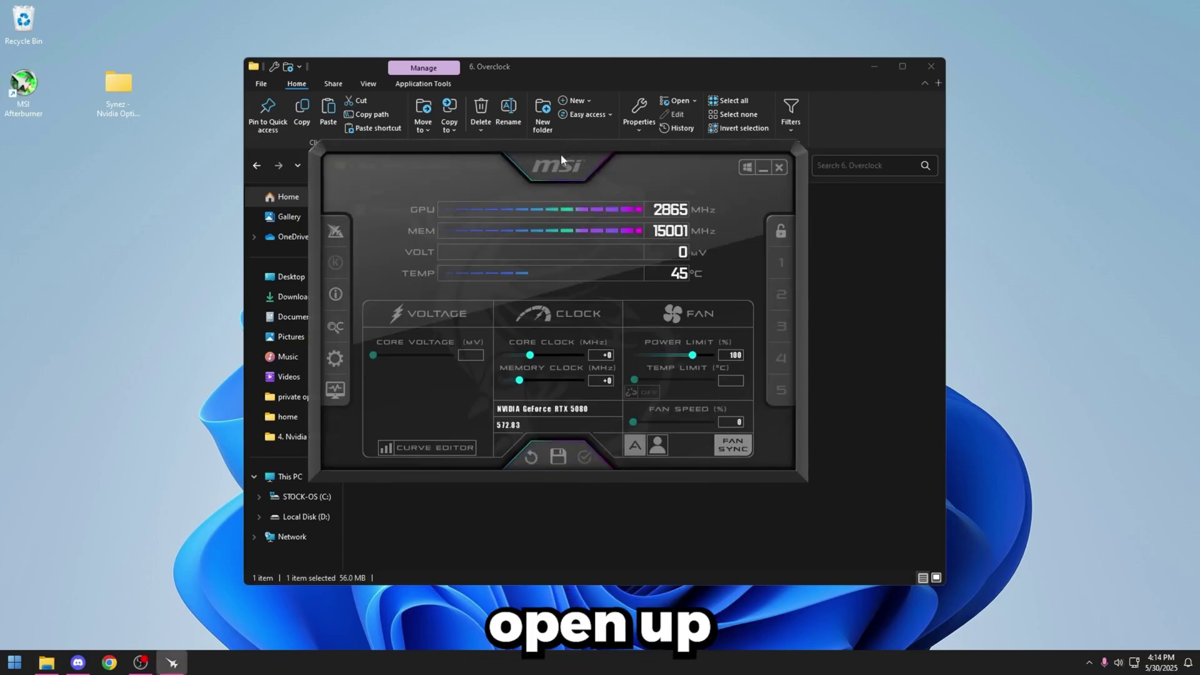
- Enable unlock voltage control, unlock voltage monitoring and force constant voltage, with update checks set to never
left_click_drag(560, 155, 587, 177)
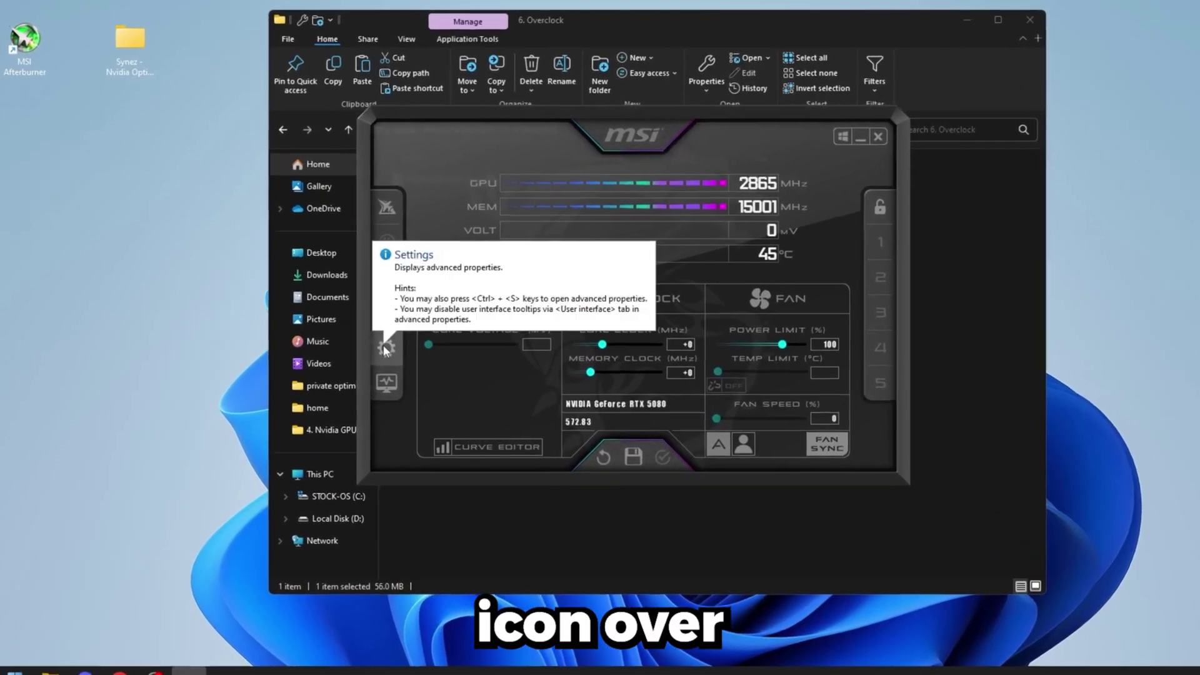
left_click(350, 362)
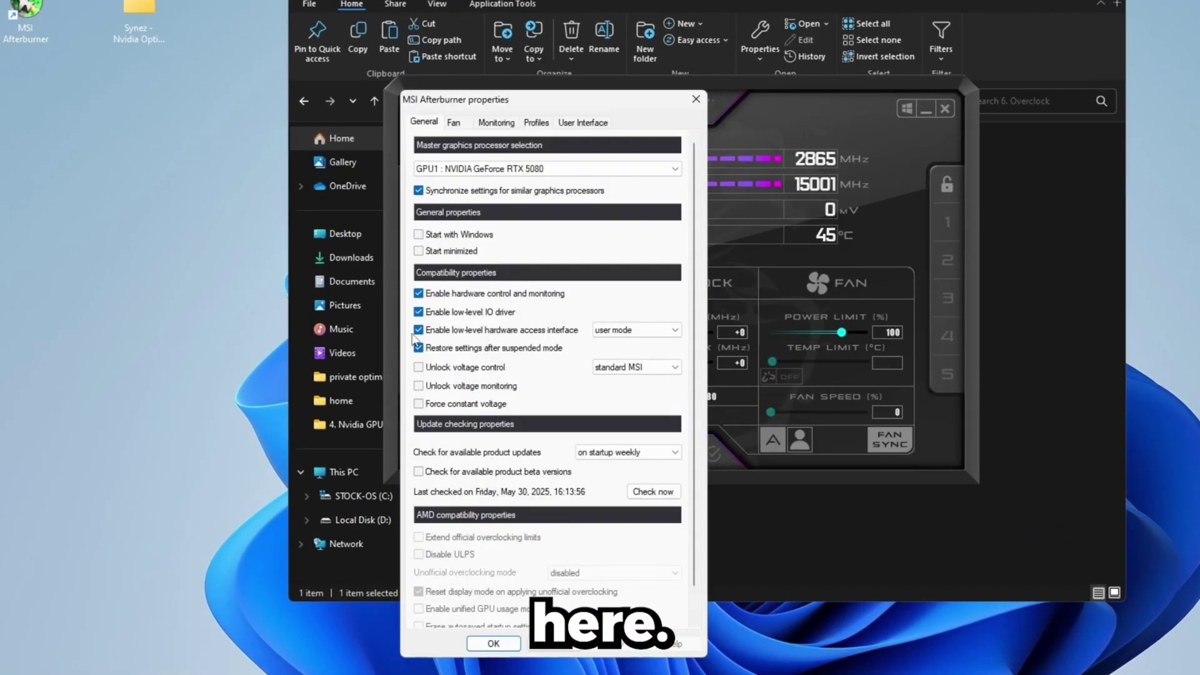
left_click(419, 367)
left_click(419, 386)
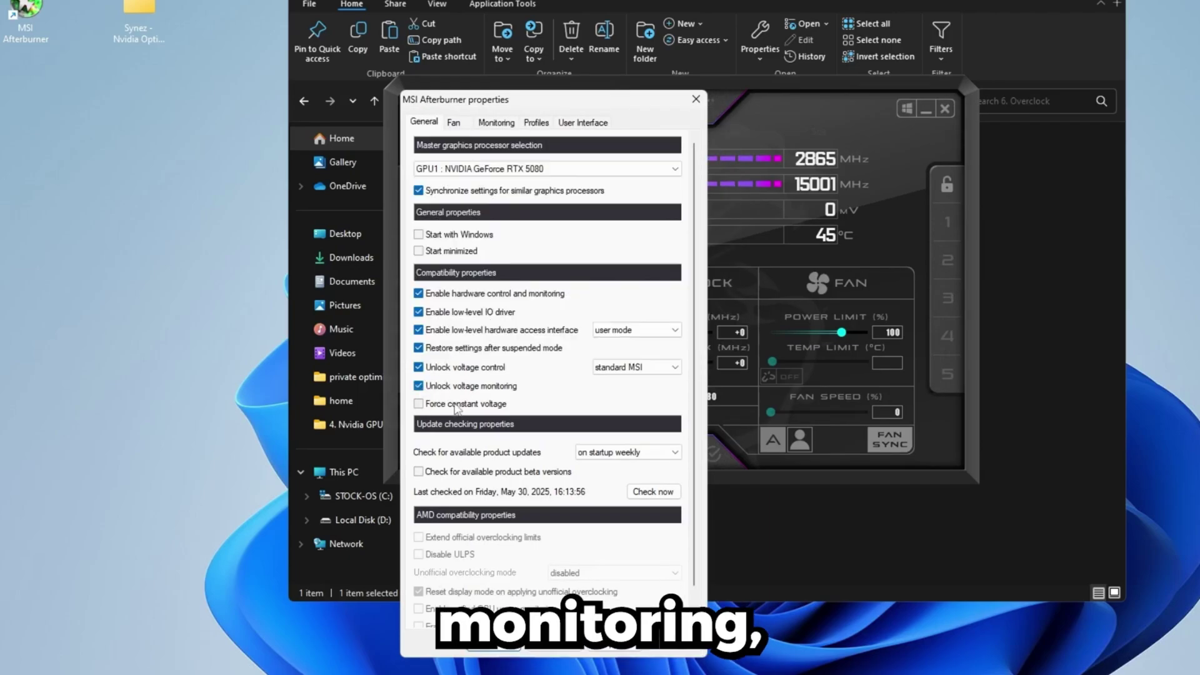
left_click(419, 403)
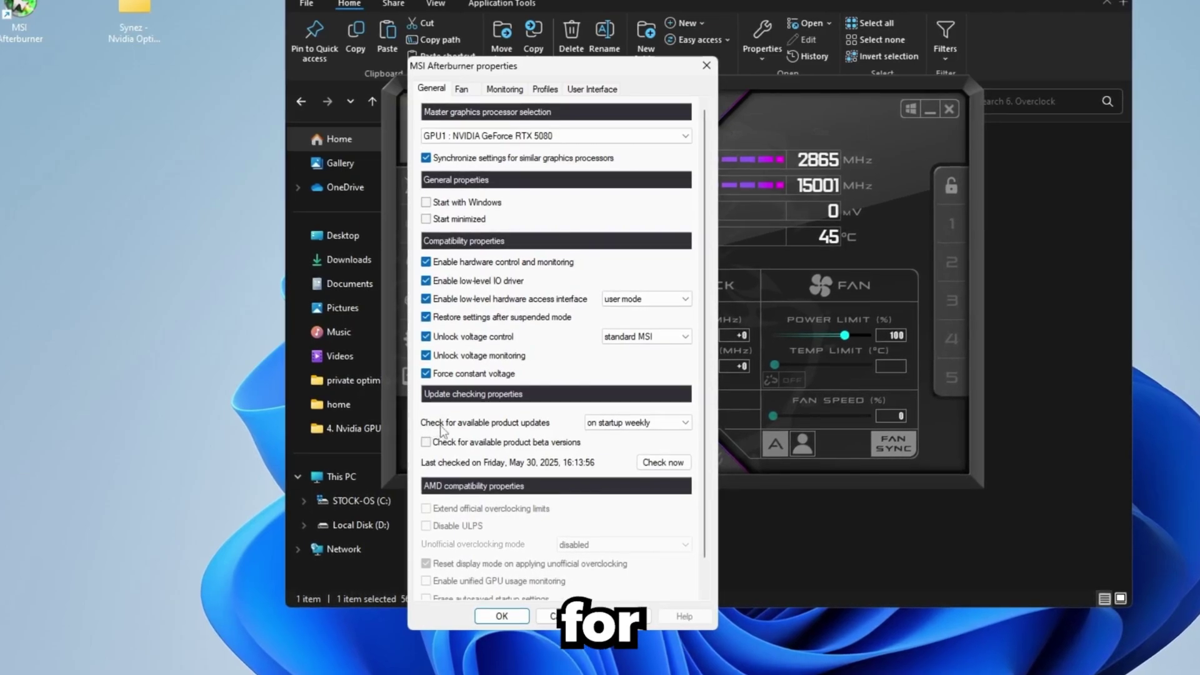
left_click(637, 424)
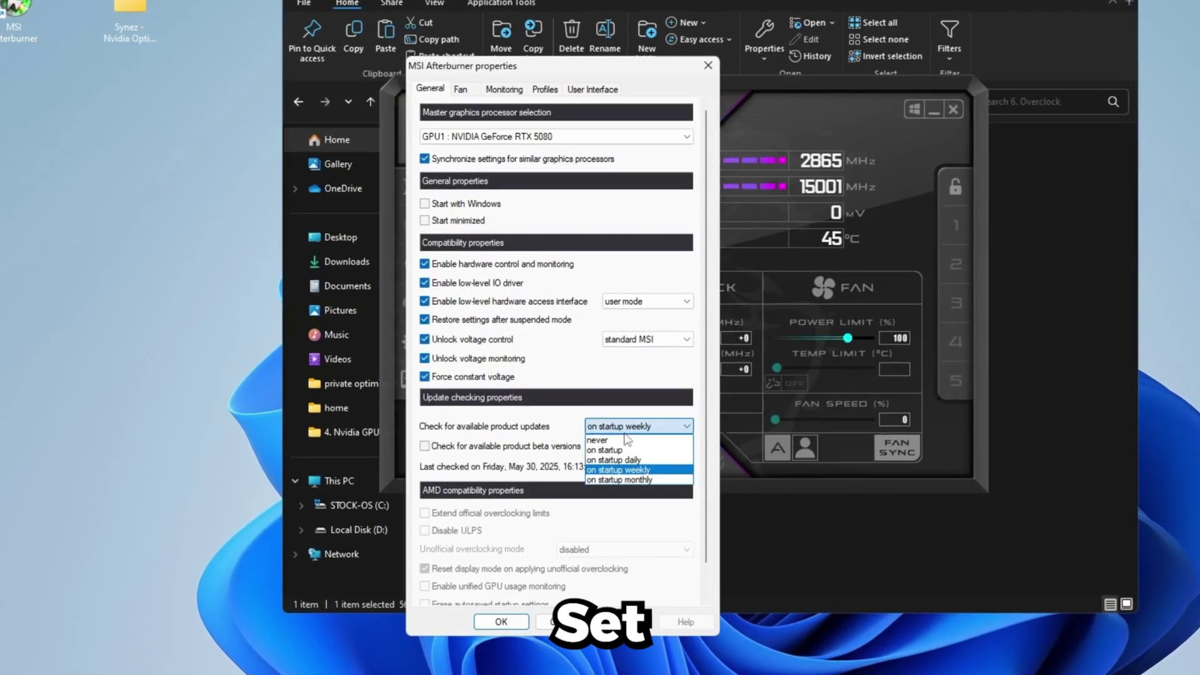
left_click(622, 441)
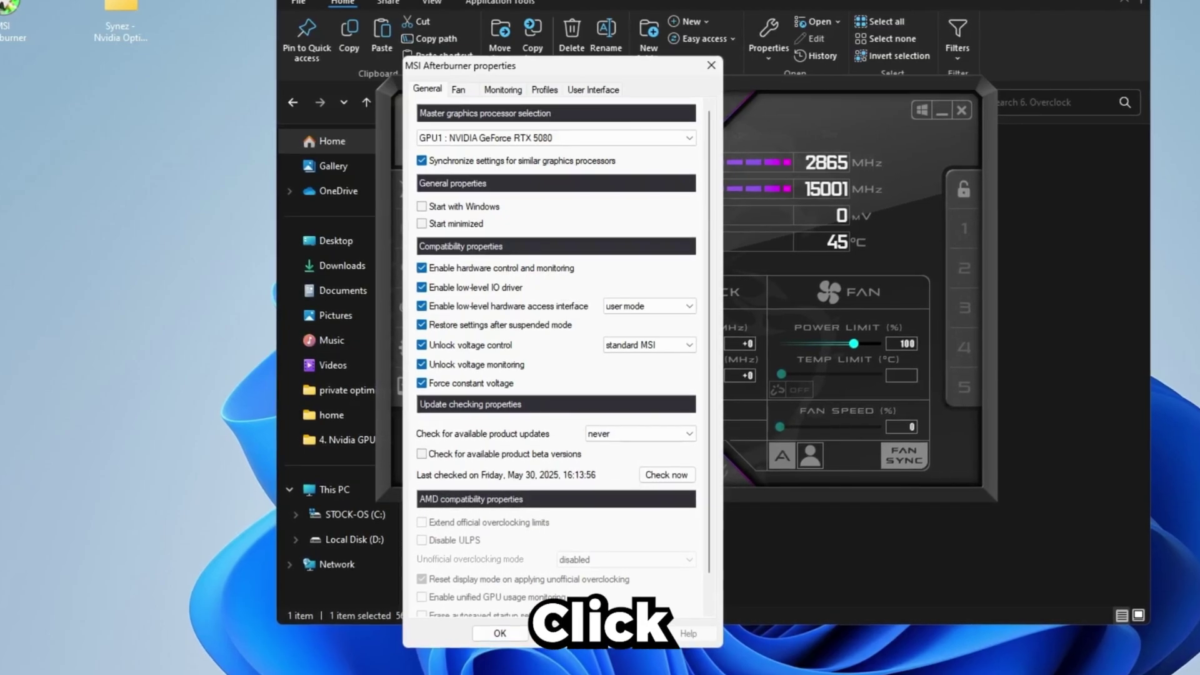
key("Return")
key("Return")
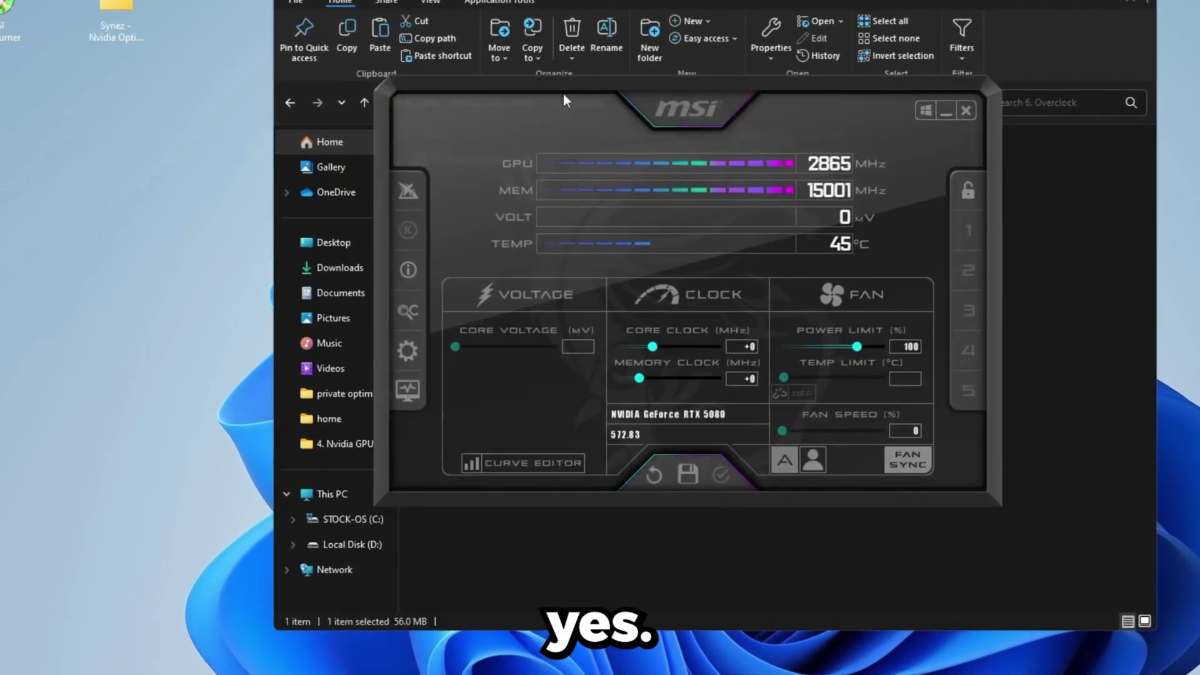
- Apply the MSI Cyborg Afterburner skin Red by Drerex Design from the User Interface settings
left_click(401, 340)
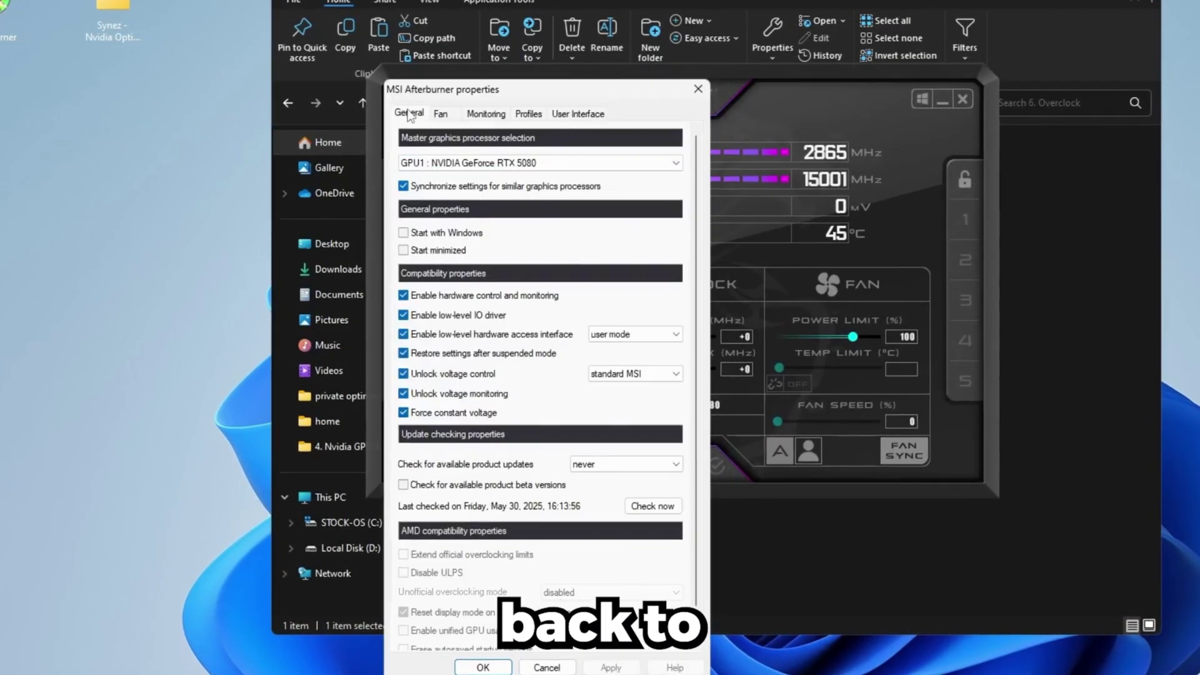
left_click(582, 114)
left_click_drag(618, 52, 618, 52)
left_click(585, 299)
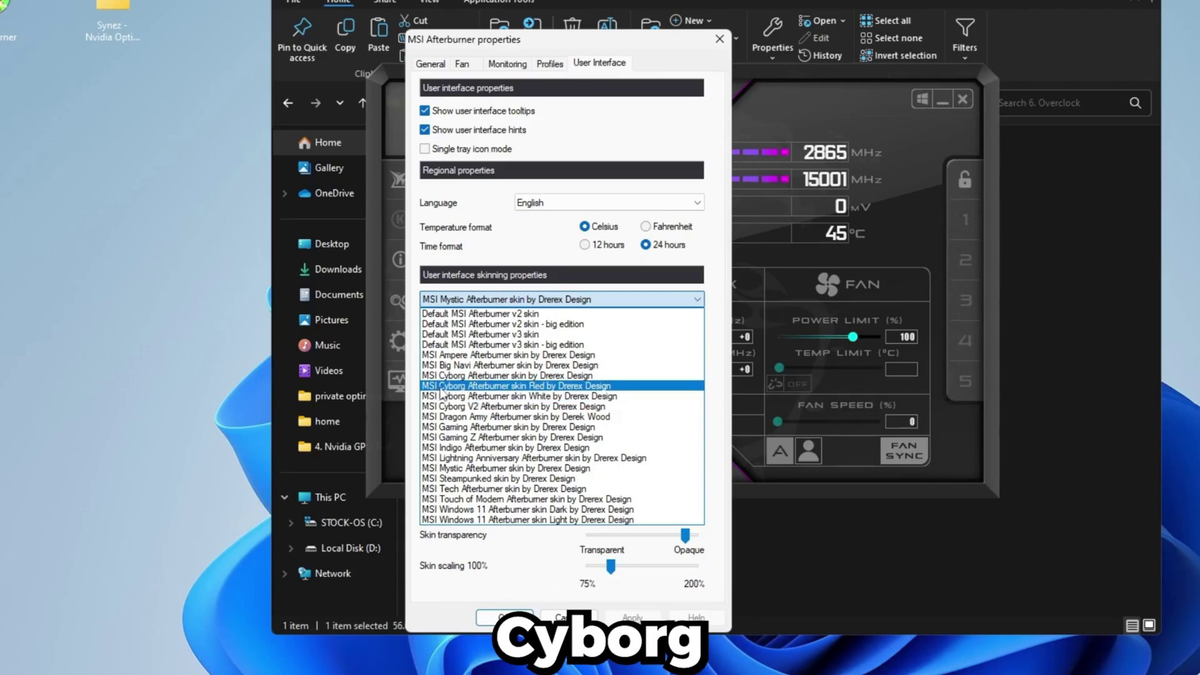
left_click(502, 387)
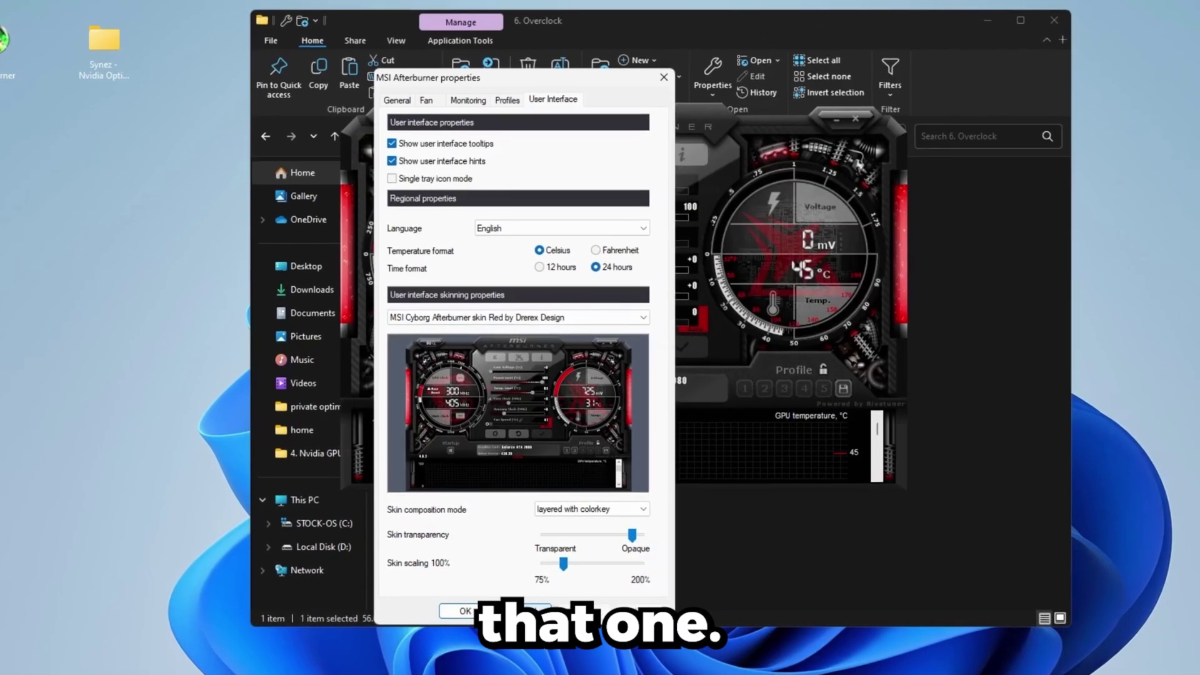
key("Return")
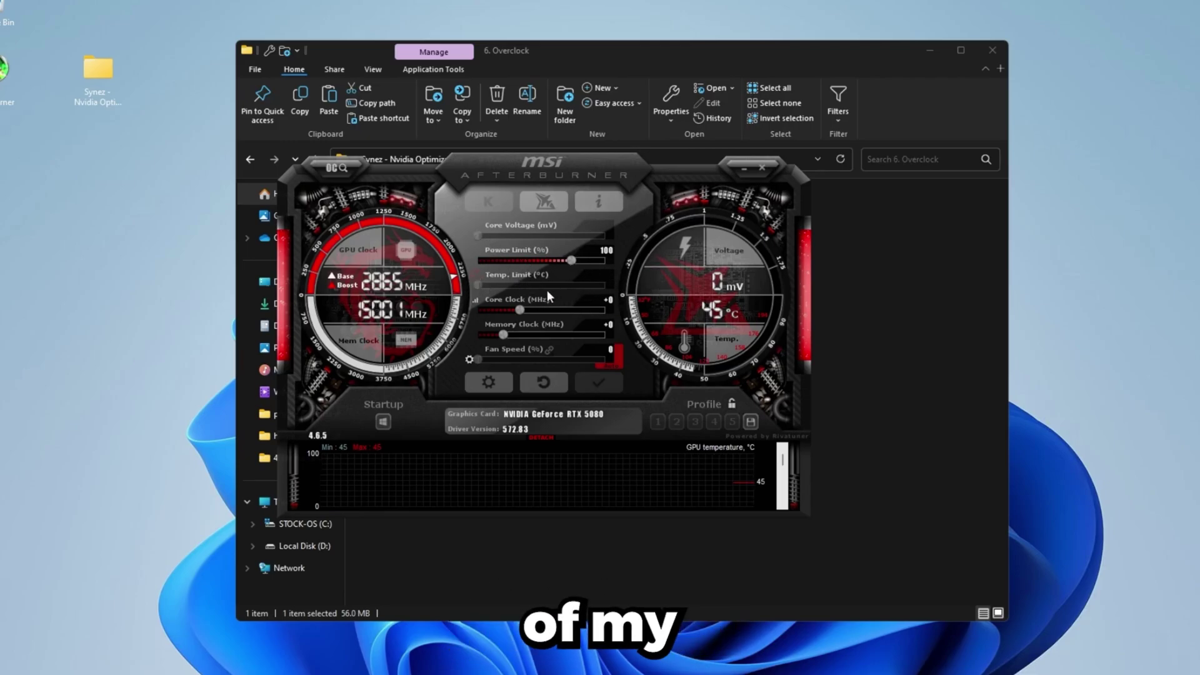
- Set power limit to 111, core clock +50, memory clock +500, and manual fan speed 70
left_click_drag(572, 260, 618, 258)
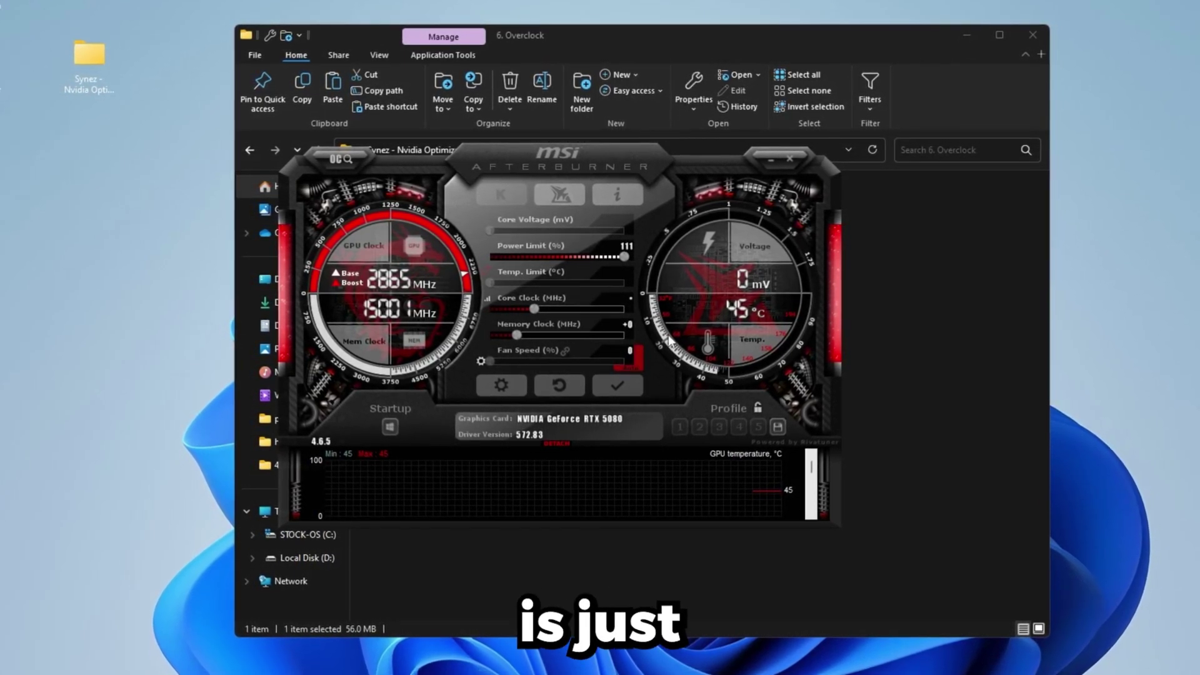
type("50")
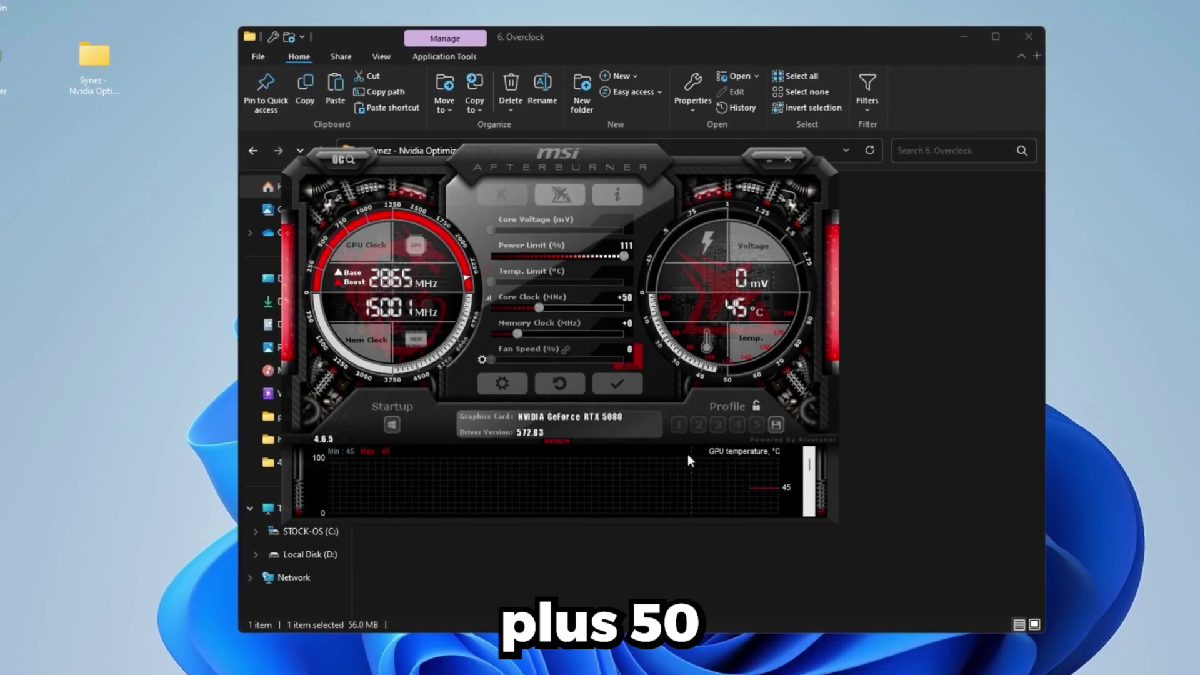
left_click(628, 323)
type("500")
key("Return")
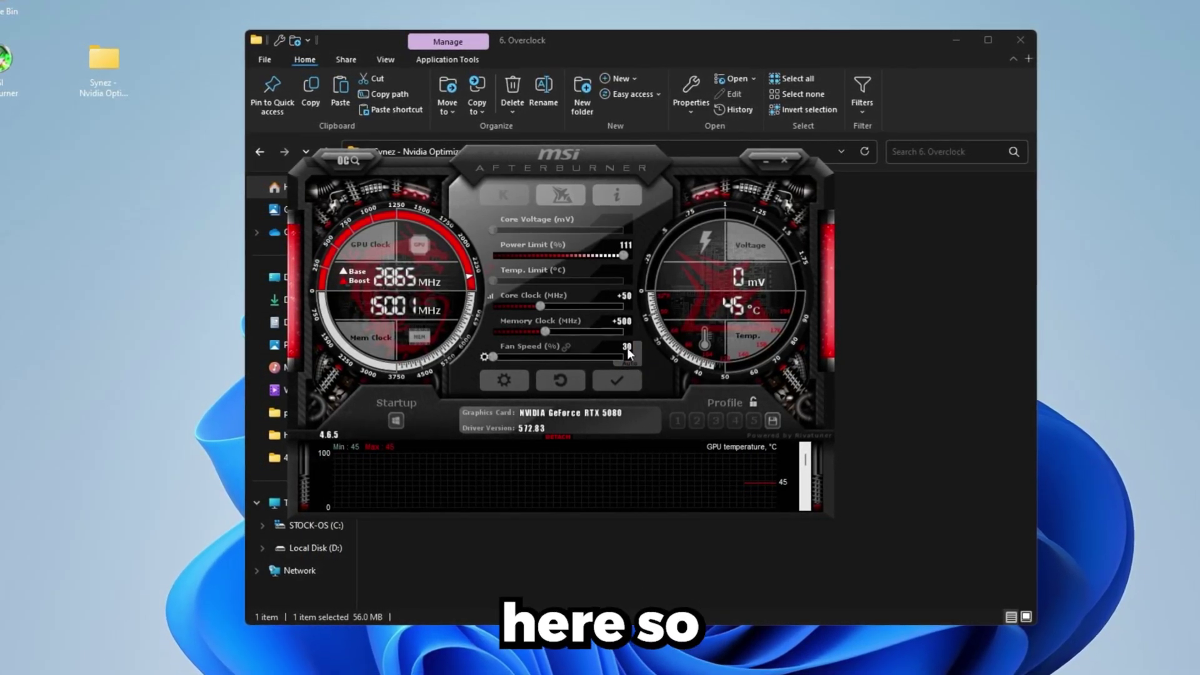
left_click(631, 352)
type("70")
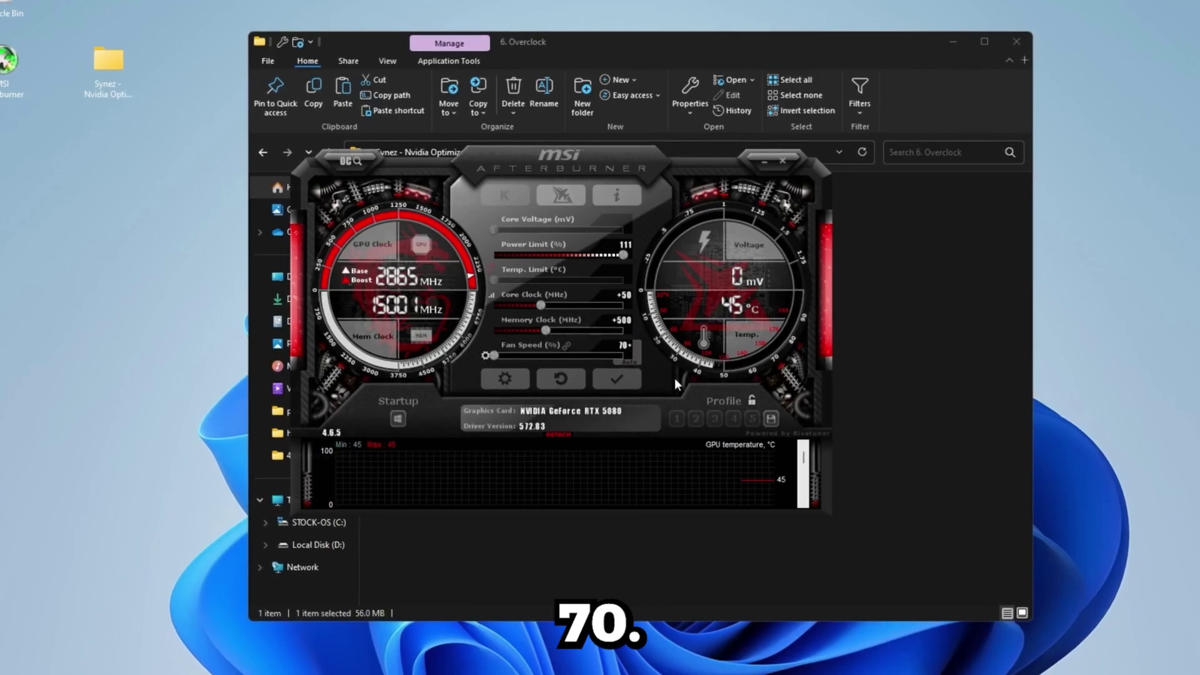
key("Return")
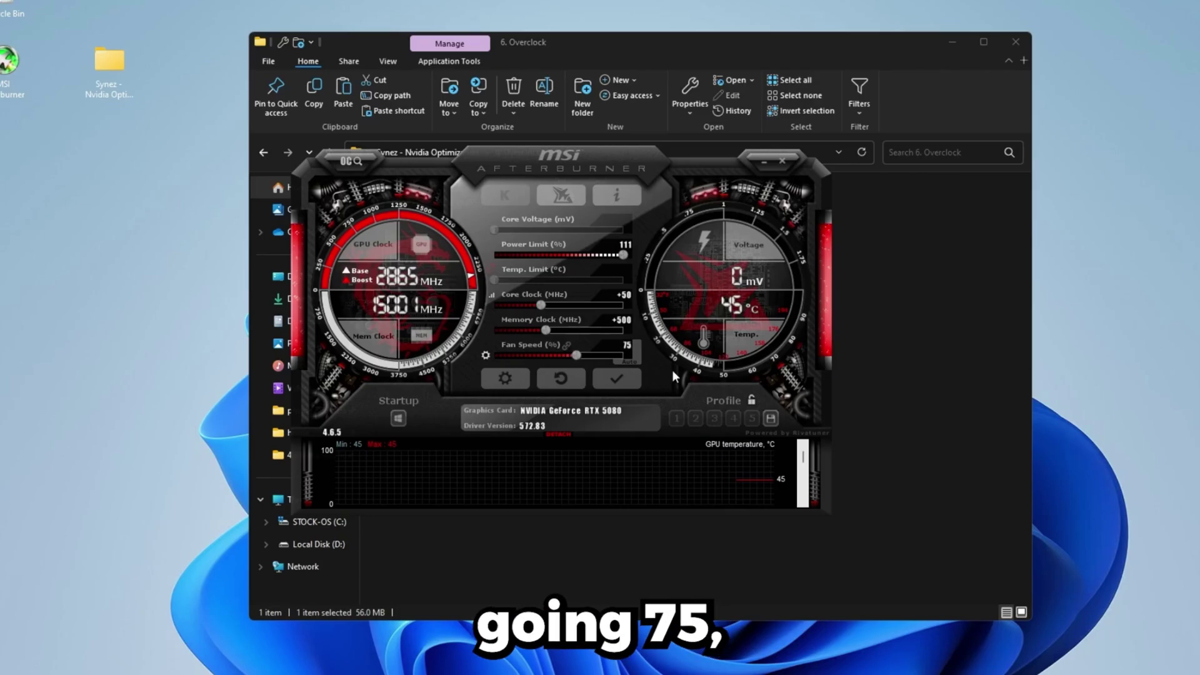
- Apply the overclock, enable it at Windows startup, and save it to profile 1
left_click(399, 419)
left_click(618, 383)
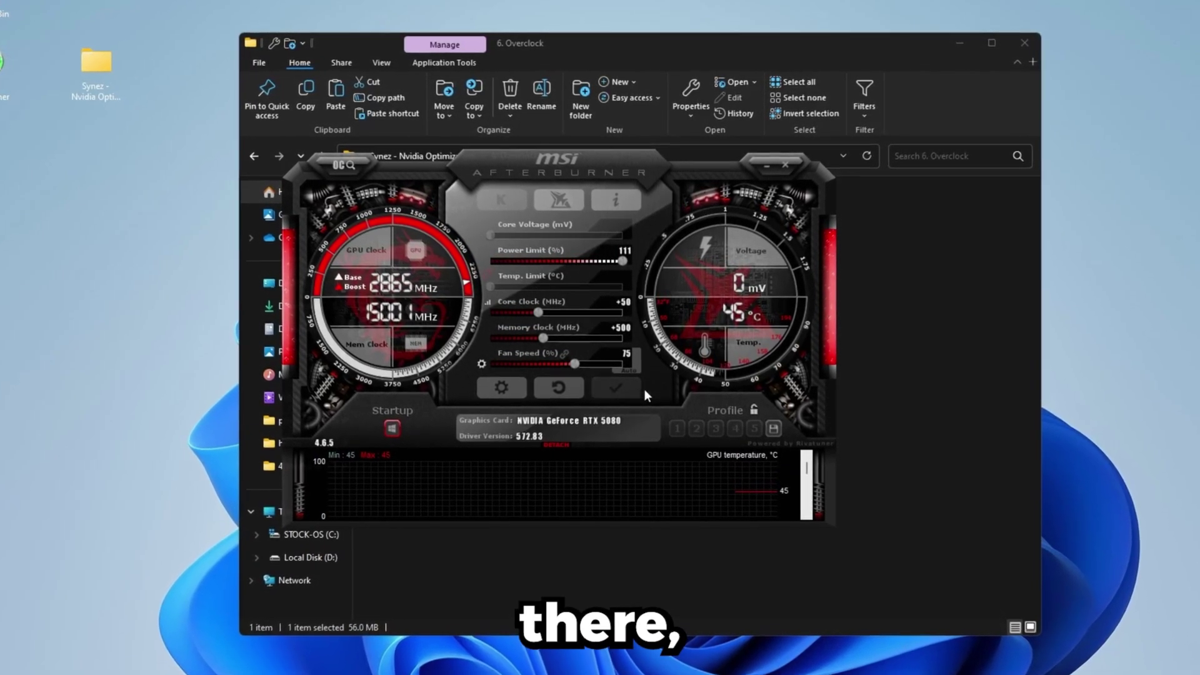
left_click_drag(578, 181, 573, 161)
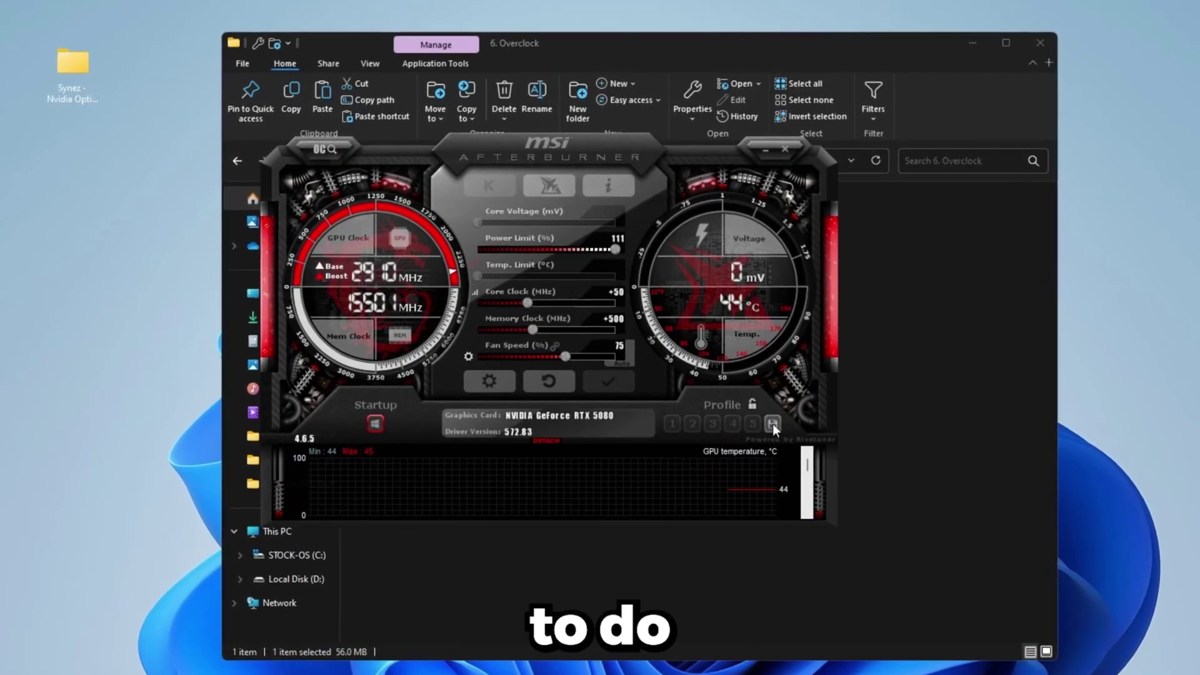
left_click(772, 423)
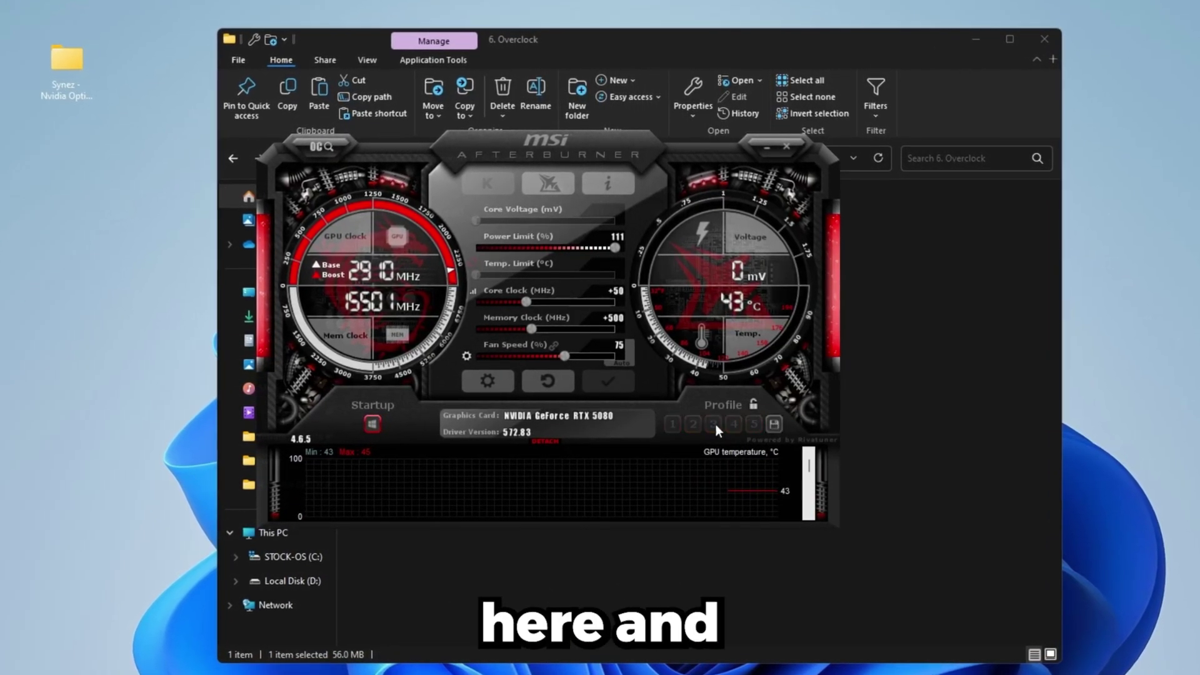
left_click(672, 424)
left_click(774, 425)
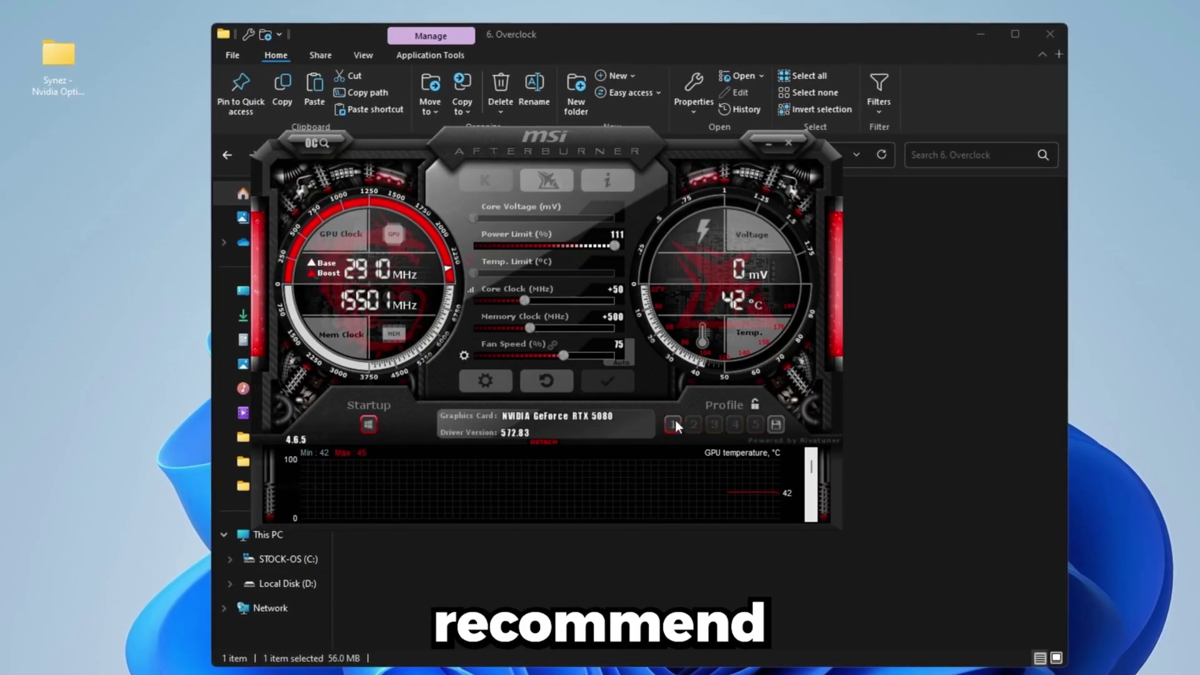
left_click(673, 424)
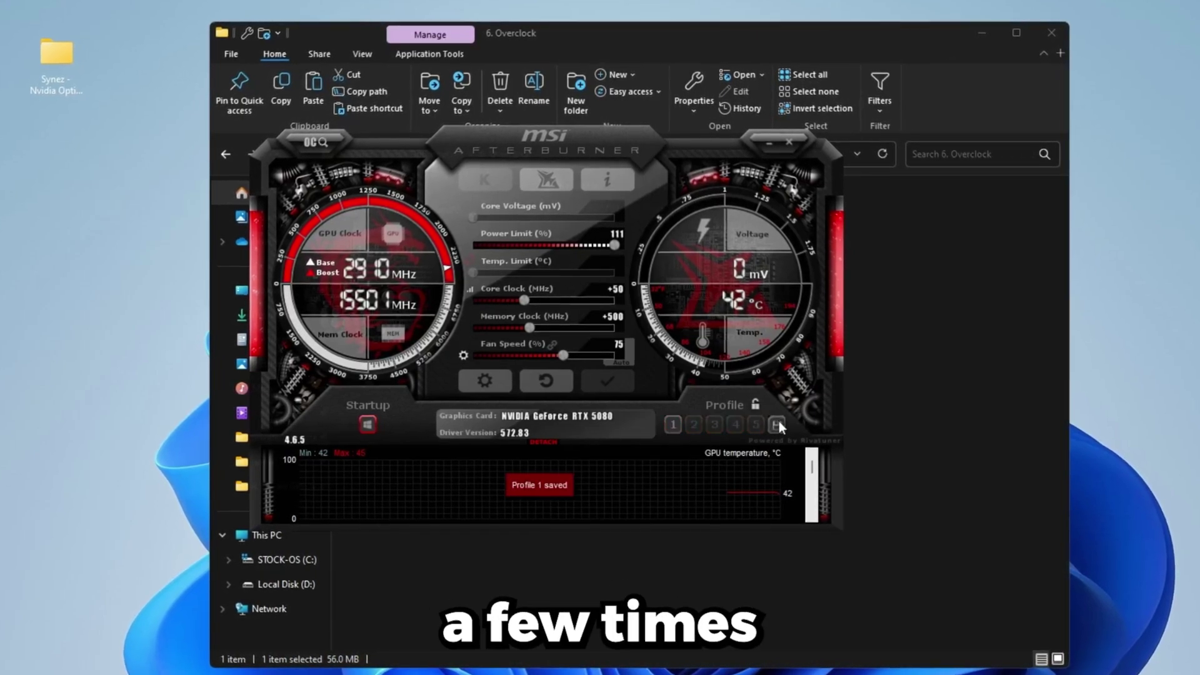
left_click(671, 427)
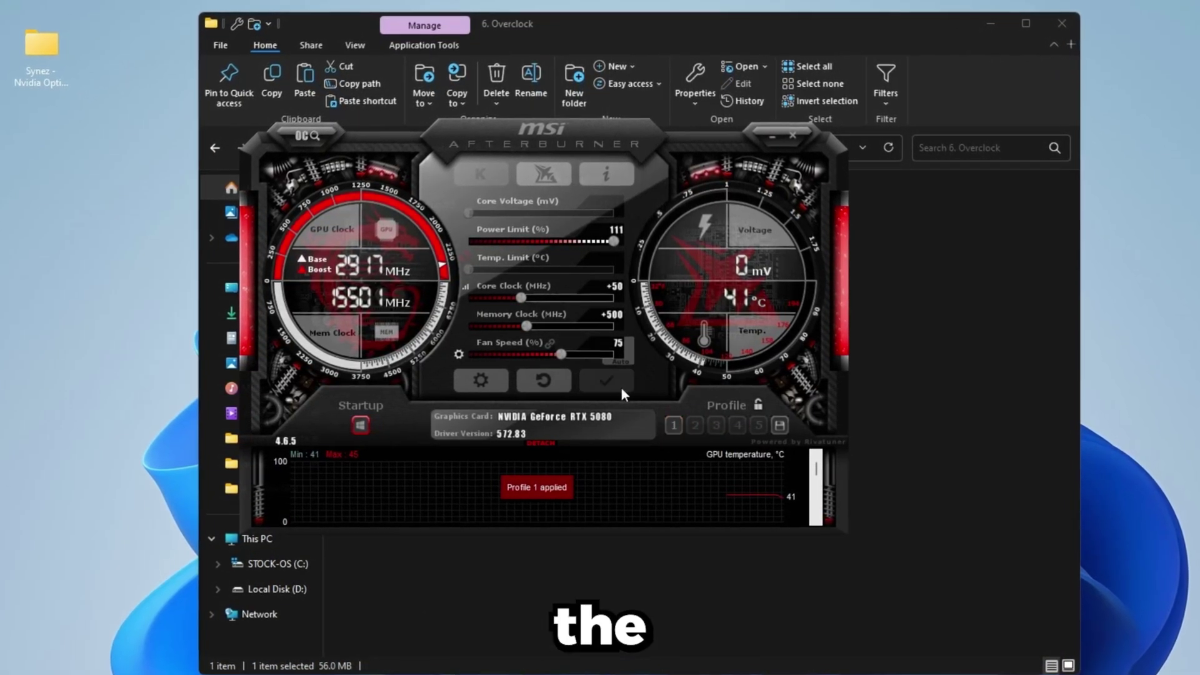
left_click_drag(646, 141, 615, 146)
- Lock Afterburner profiles against changes and return to the Synez - Nvidia Optimization folder
left_click(729, 410)
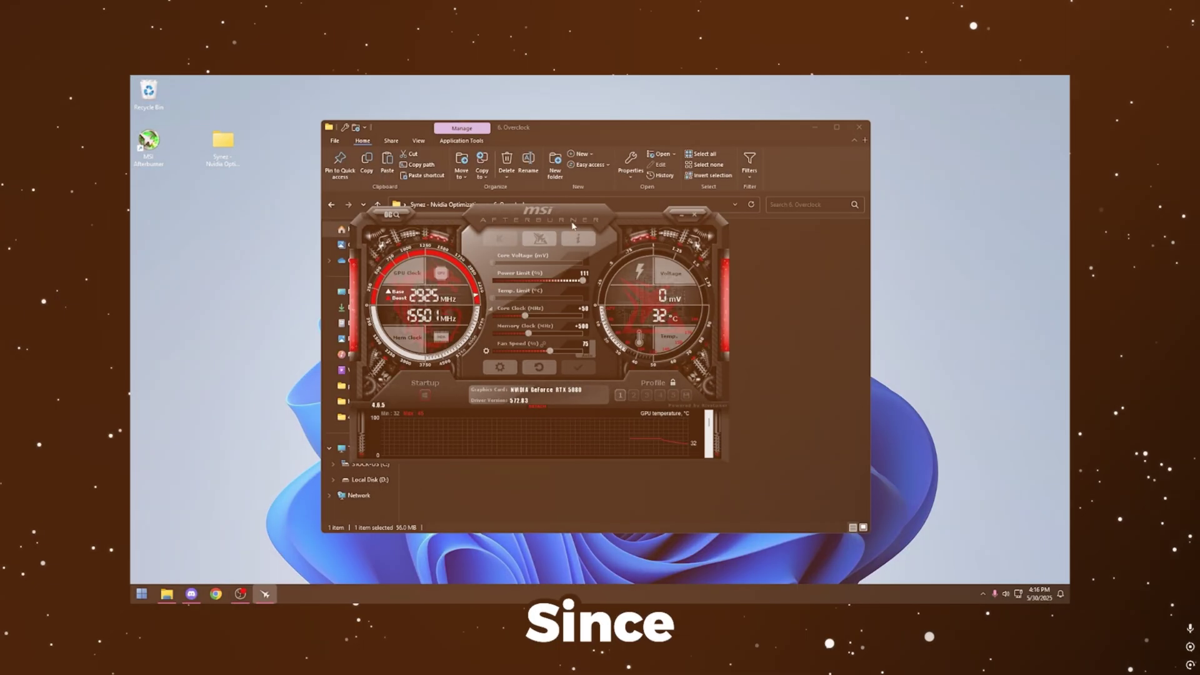
left_click(673, 206)
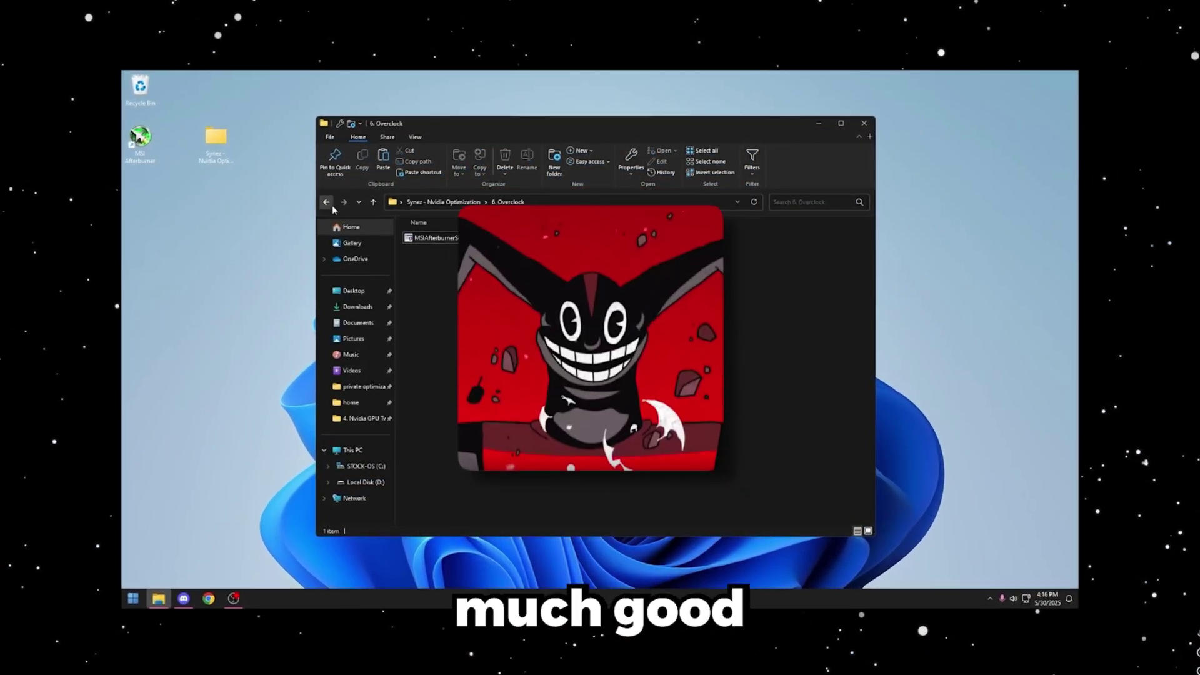